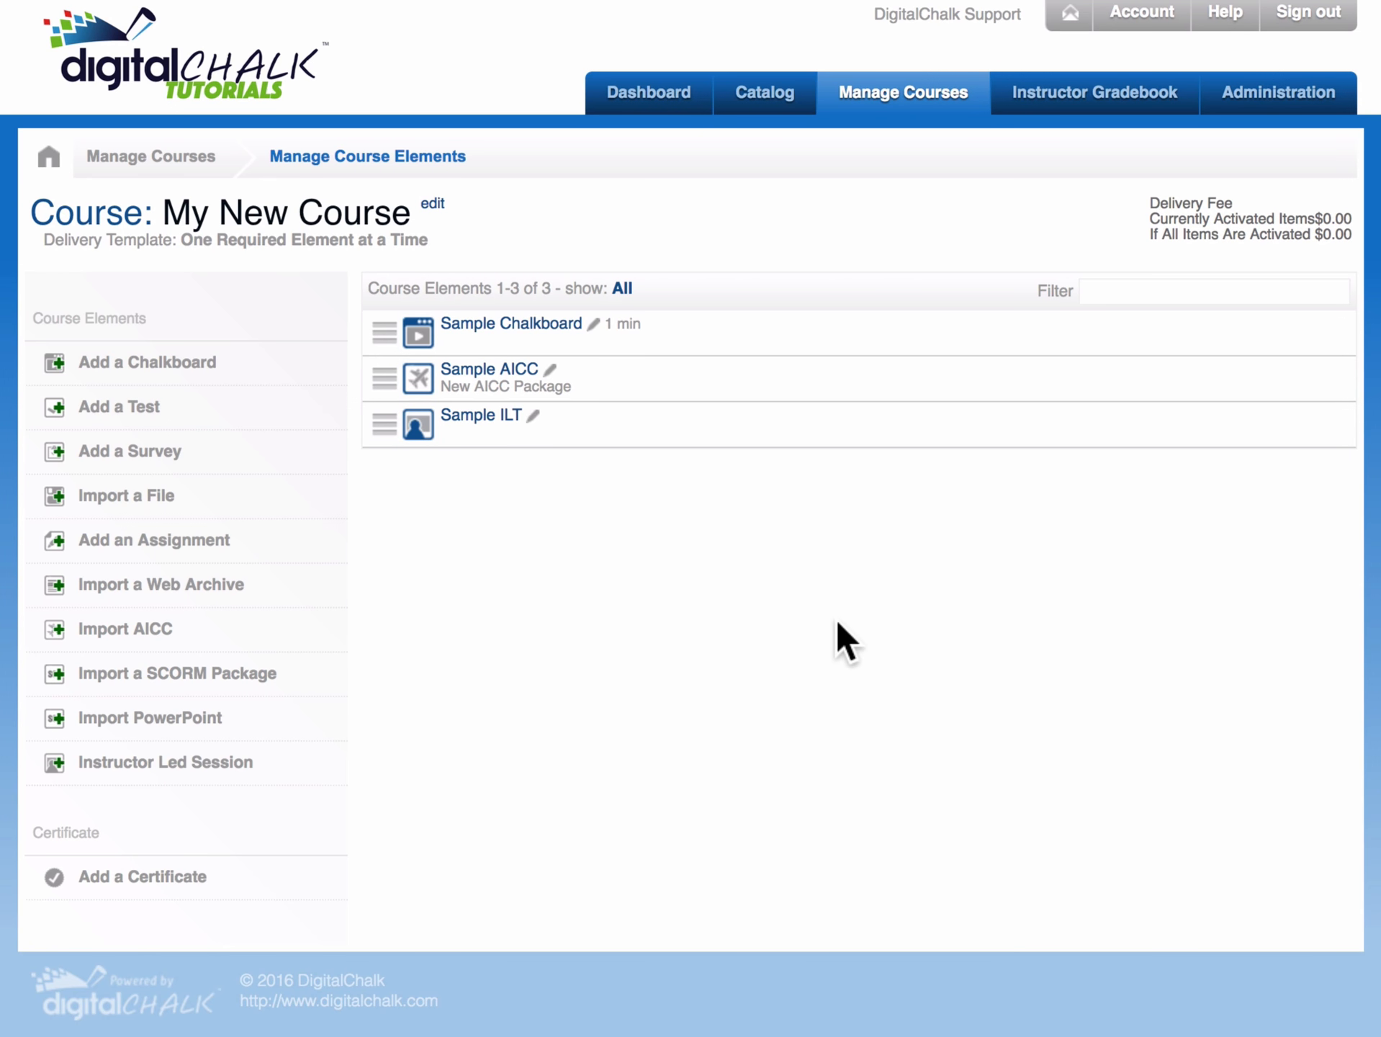
- Start a new survey element in My New Course and title it "End of course survey"
click(128, 453)
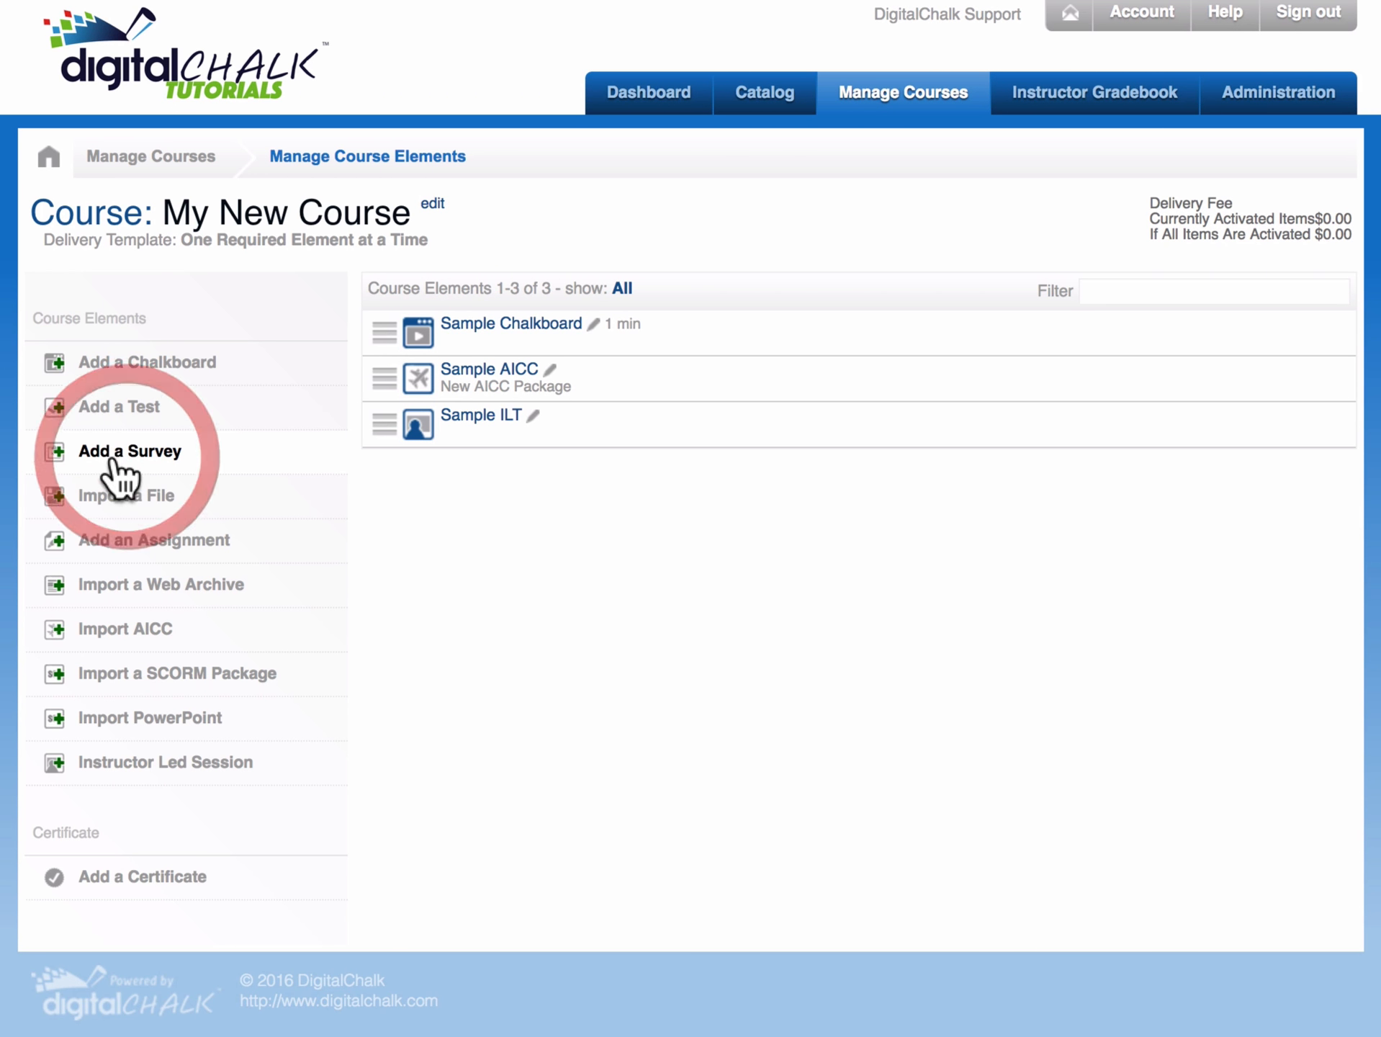
click(111, 453)
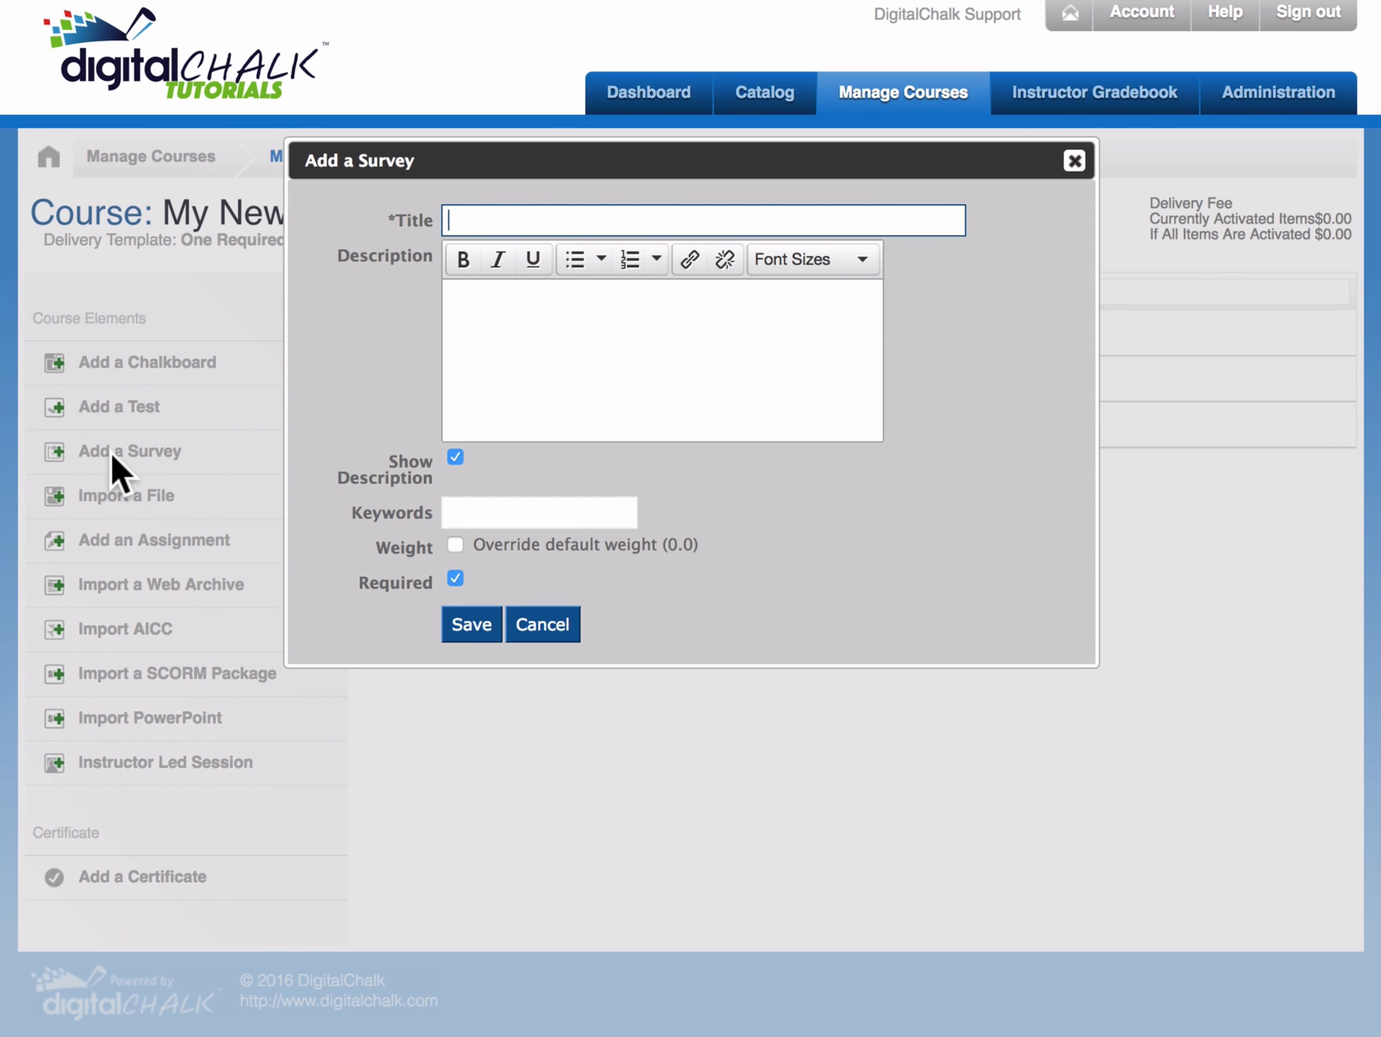
click(503, 223)
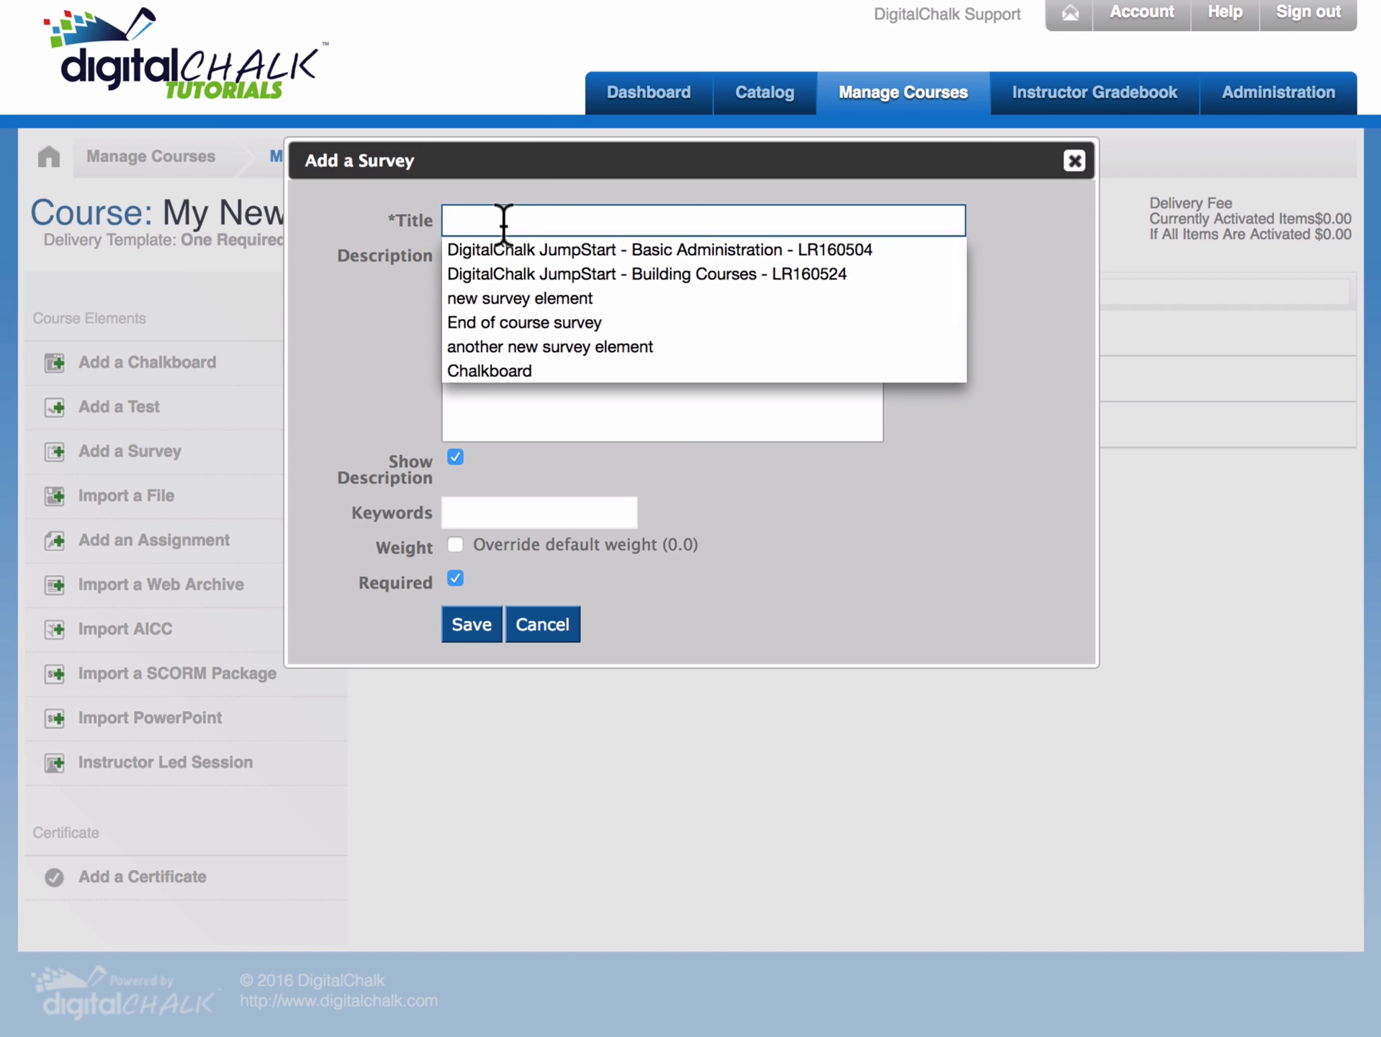
text(End of)
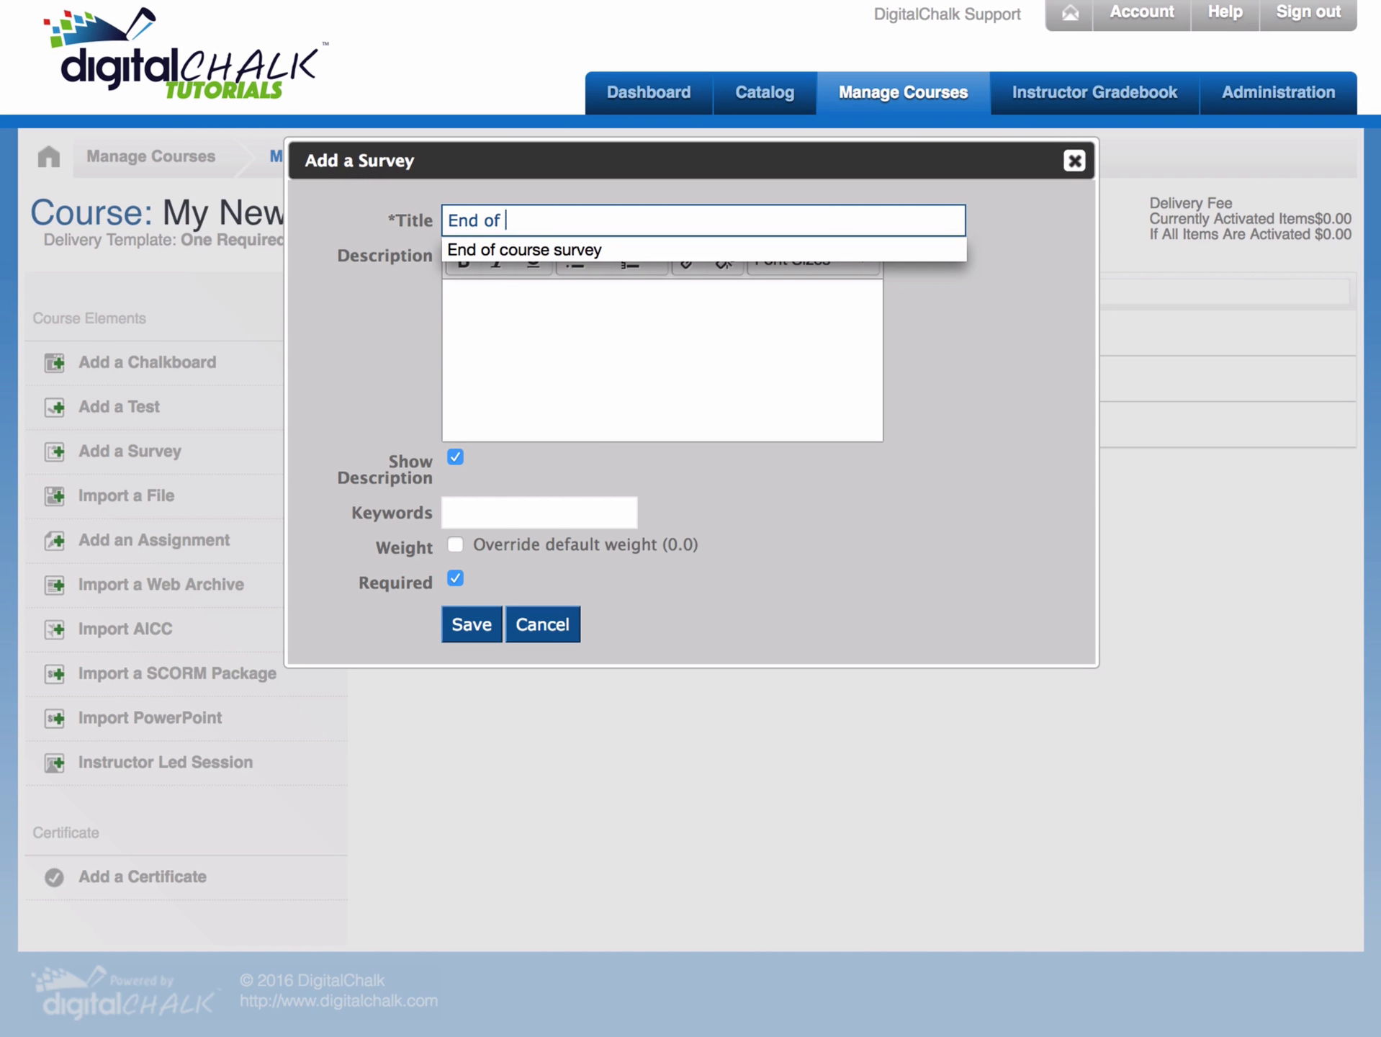
click(479, 249)
- Give the new survey the description "Please provide your feedback" and save it to the course
click(519, 316)
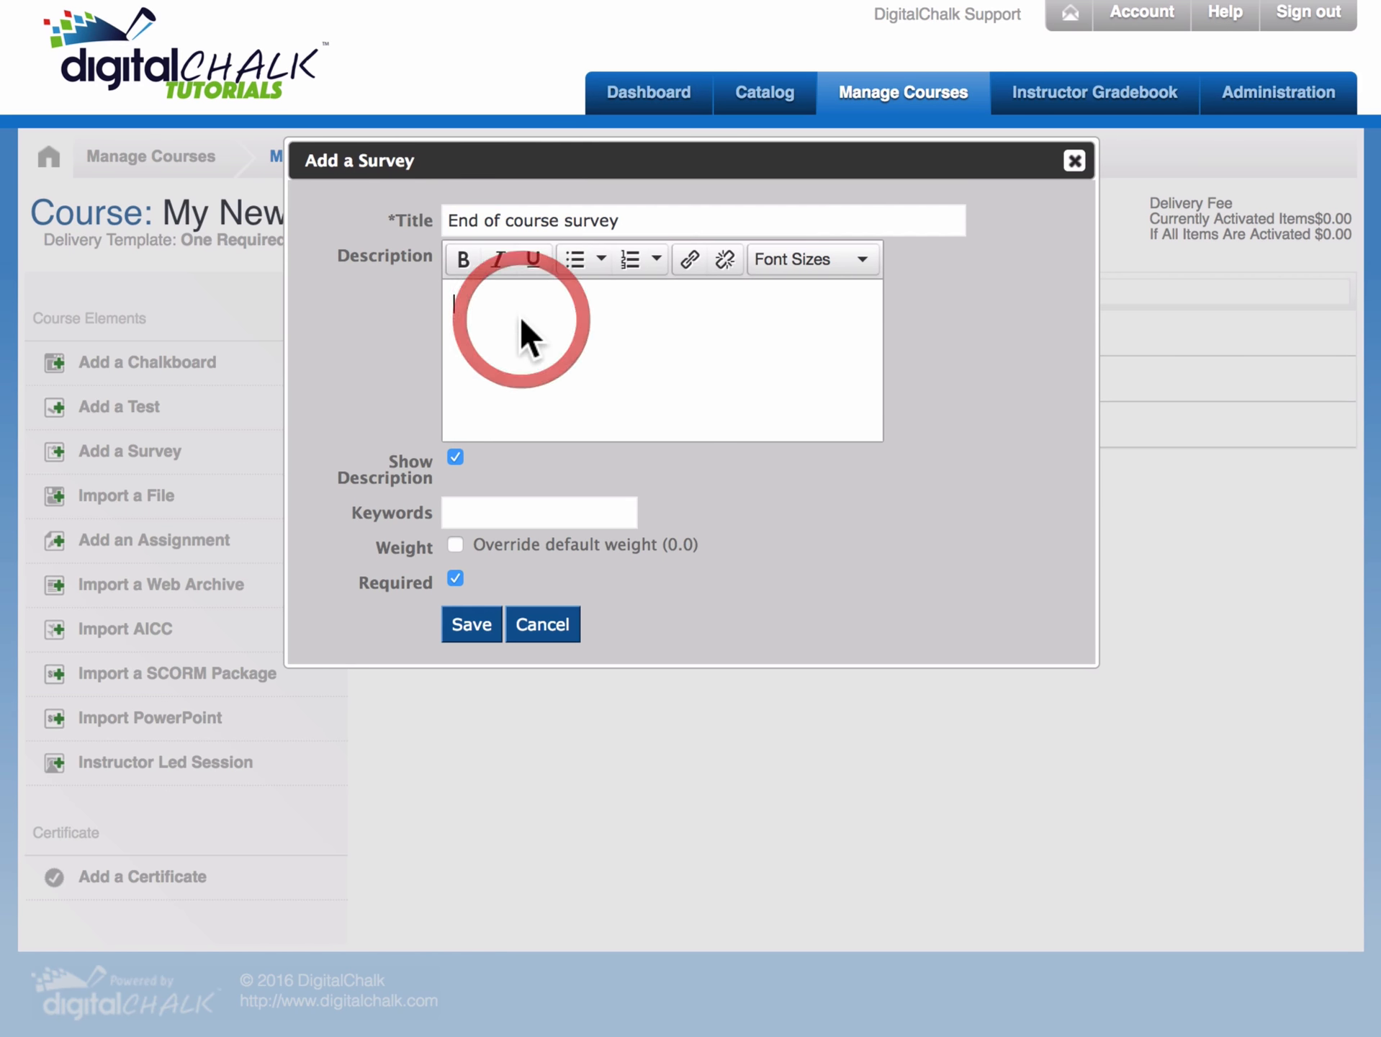
text(Please )
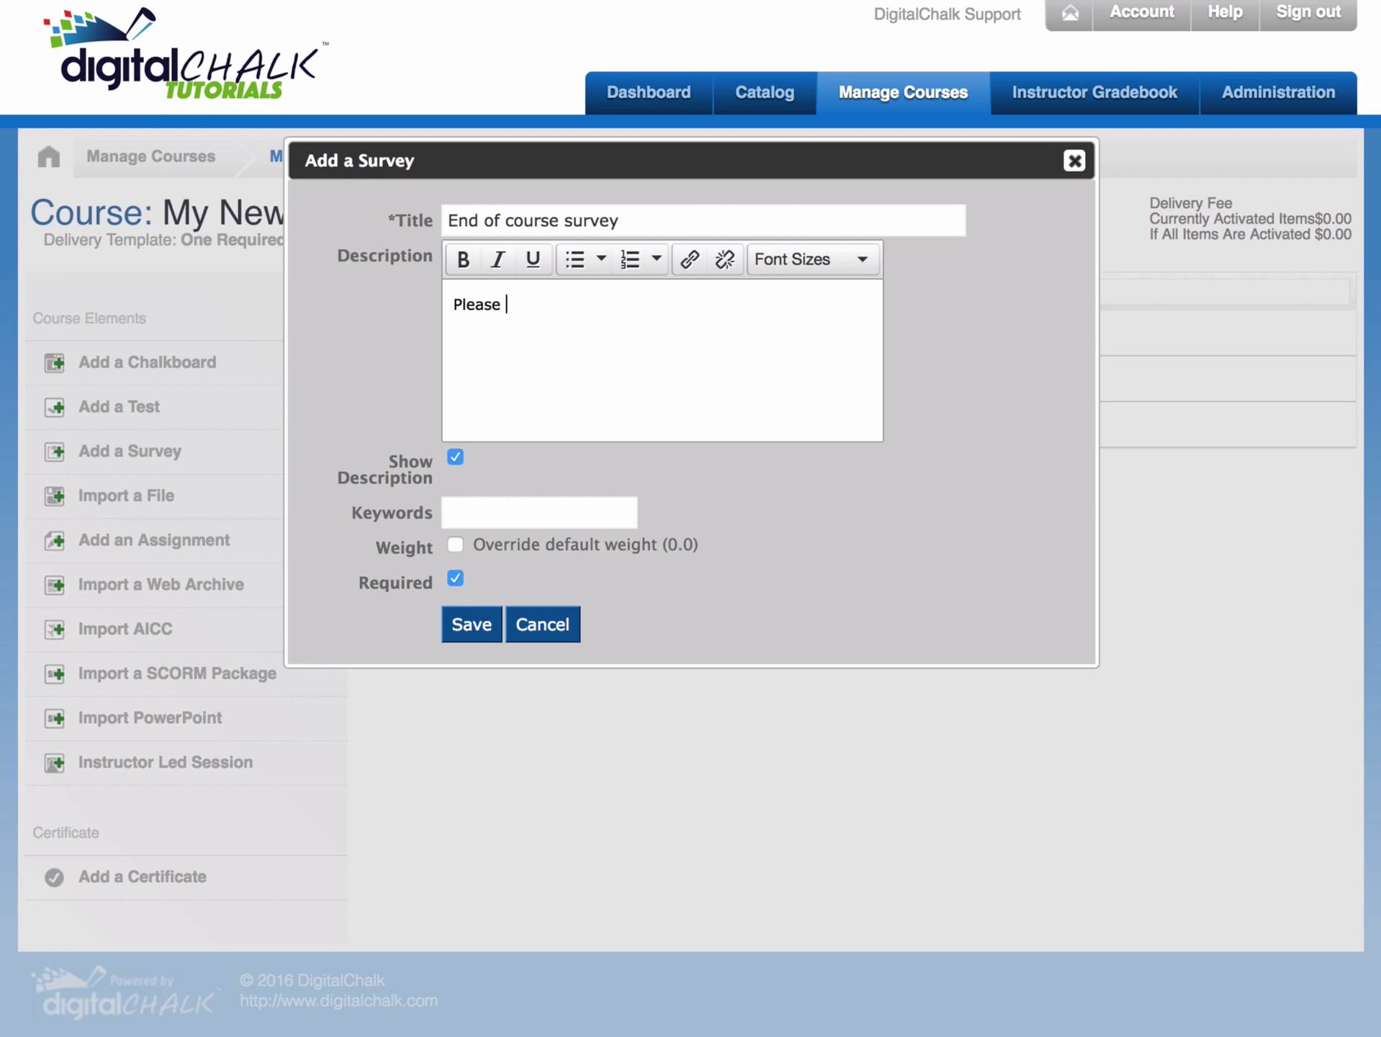
text(provide your feedback)
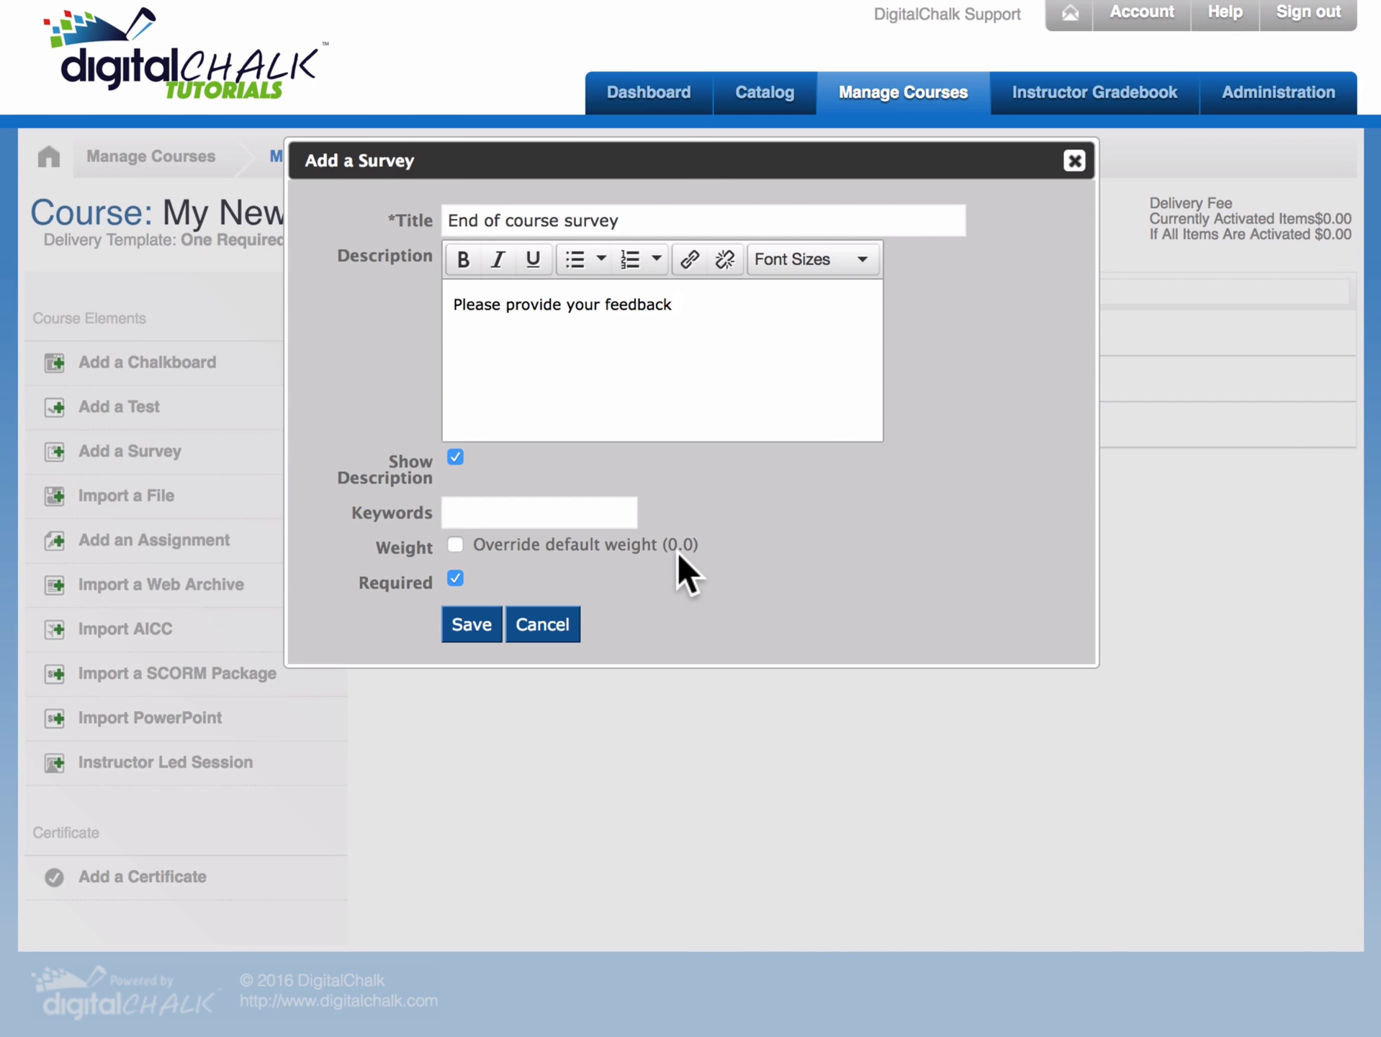
mouse_move(452, 574)
click(473, 626)
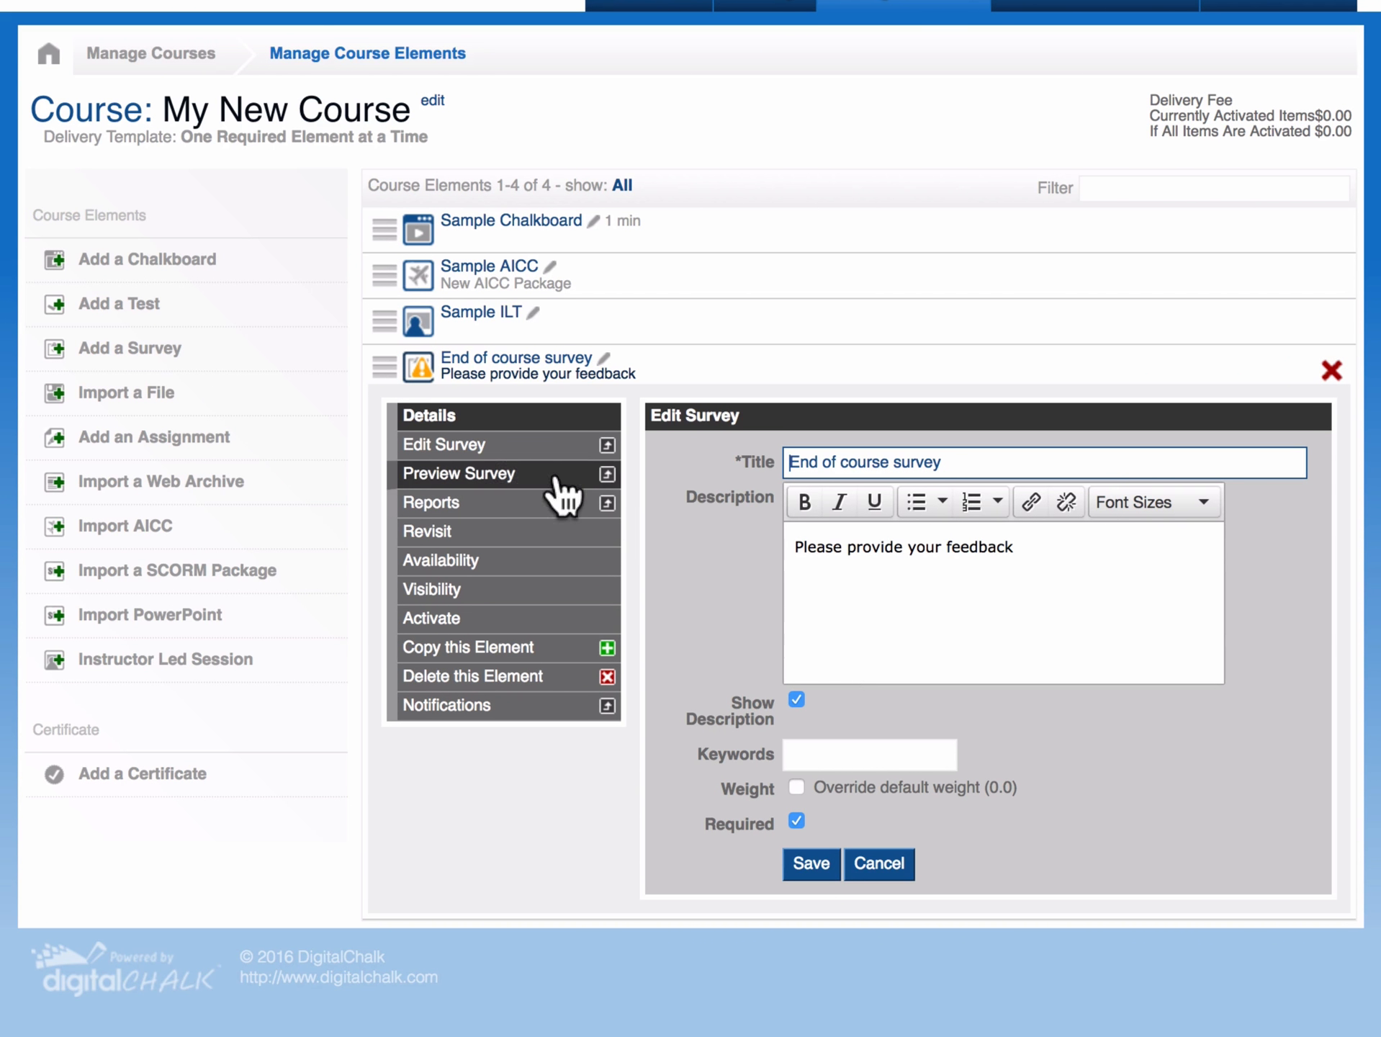
- Open the survey for editing and enter "Your feedback is very important to us" as its opening comments
click(469, 455)
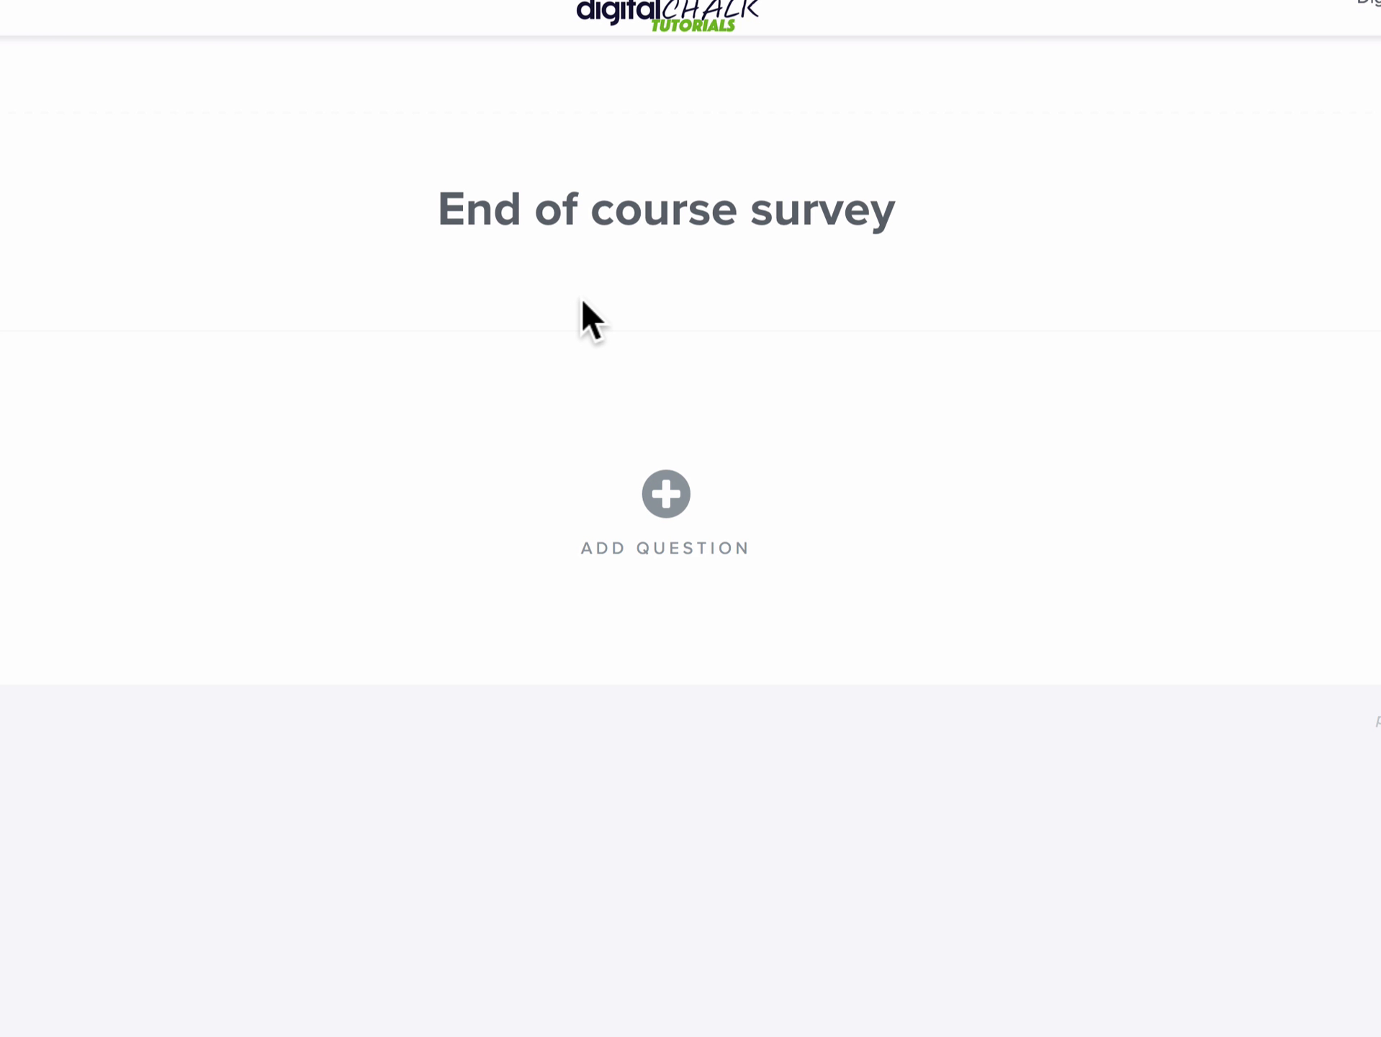
click(1231, 111)
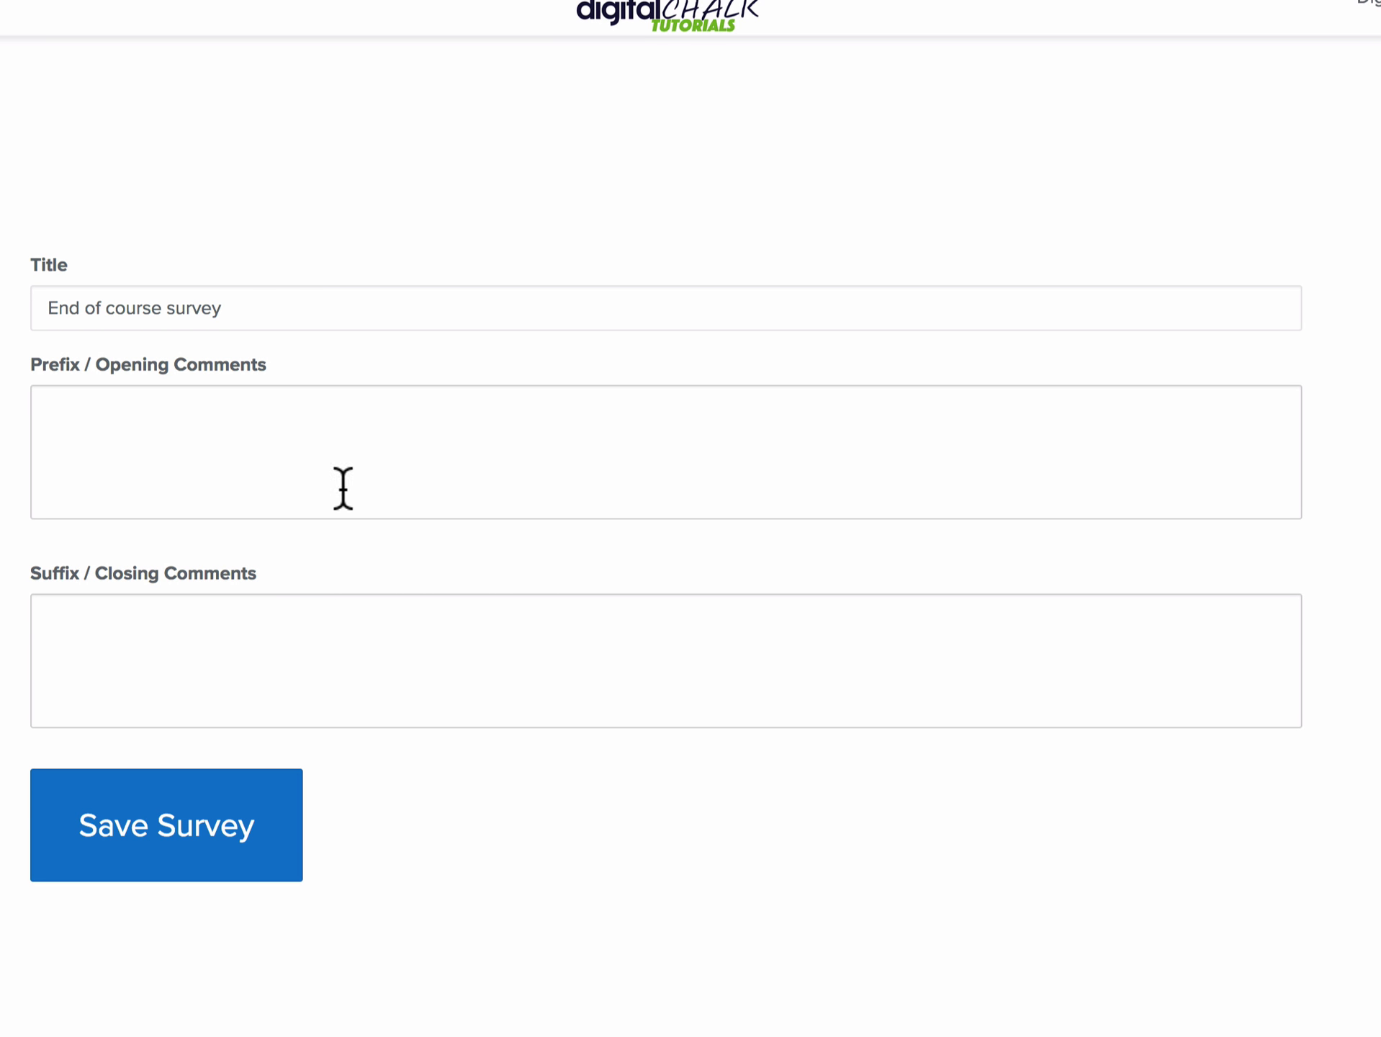
click(215, 446)
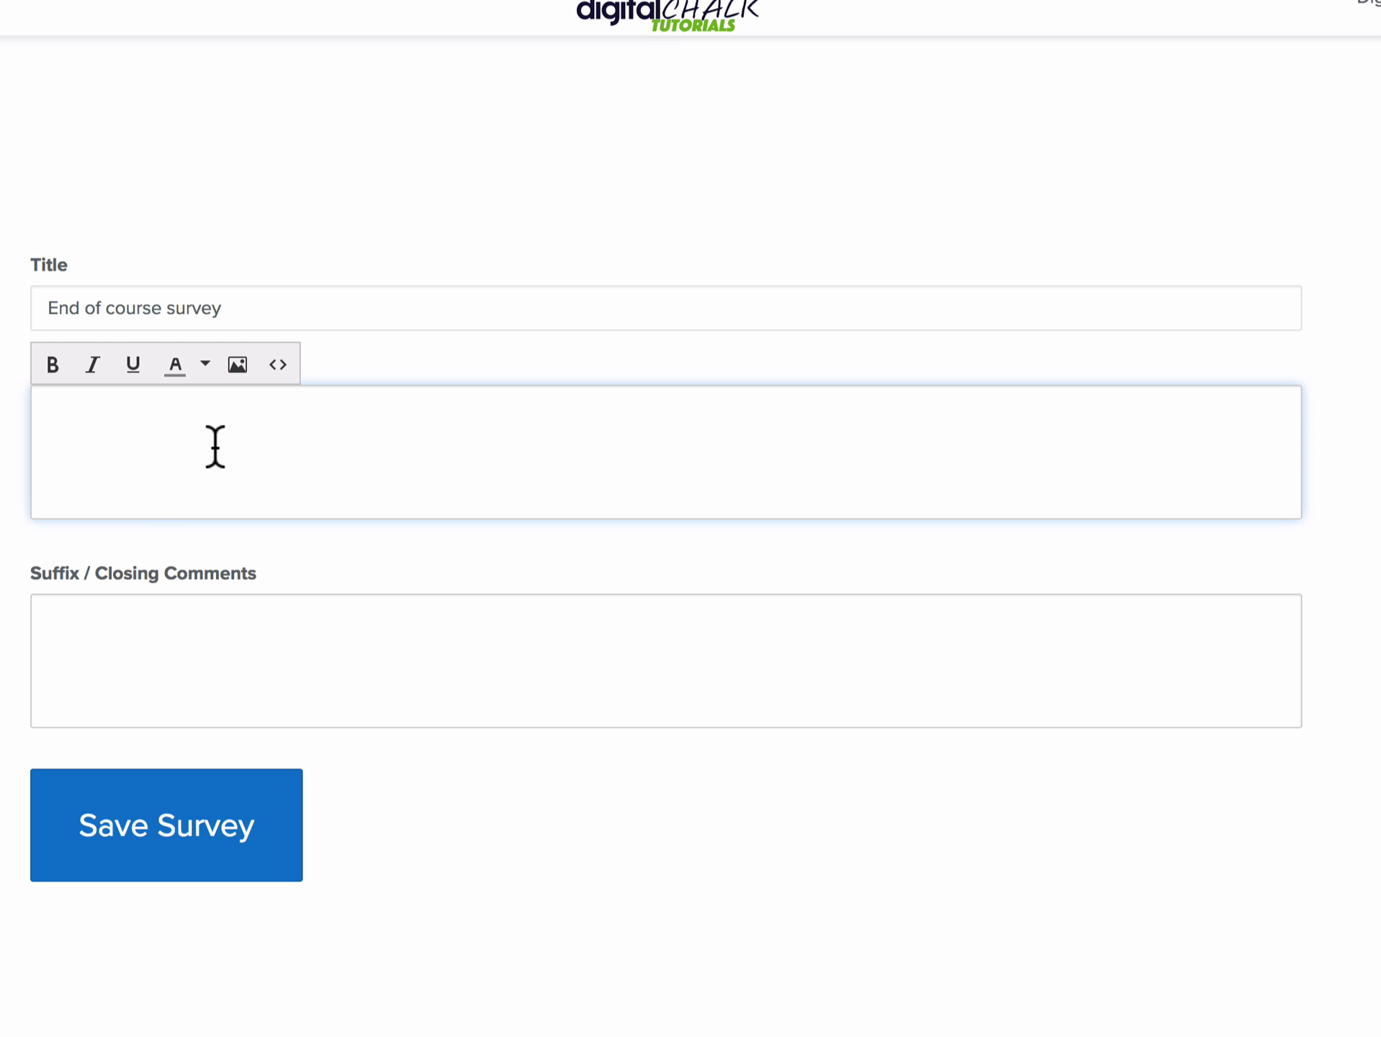
text(Your feedback is ver)
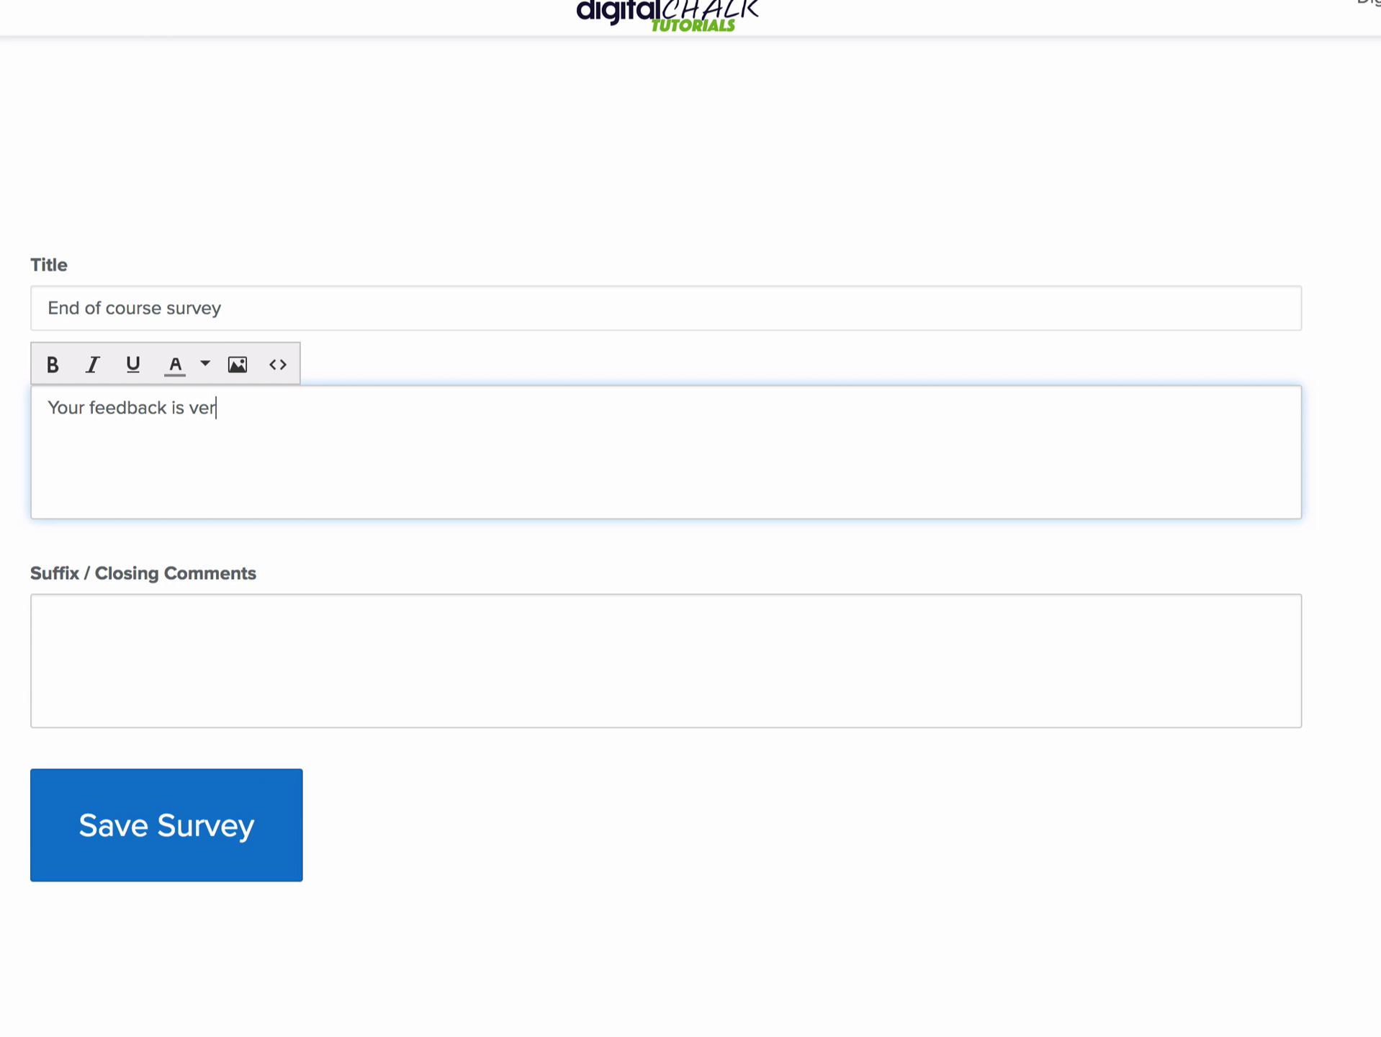
text(y important to us)
- Enter "Thank you for taking the time to complete this survey" as the closing comments and save the survey
click(167, 645)
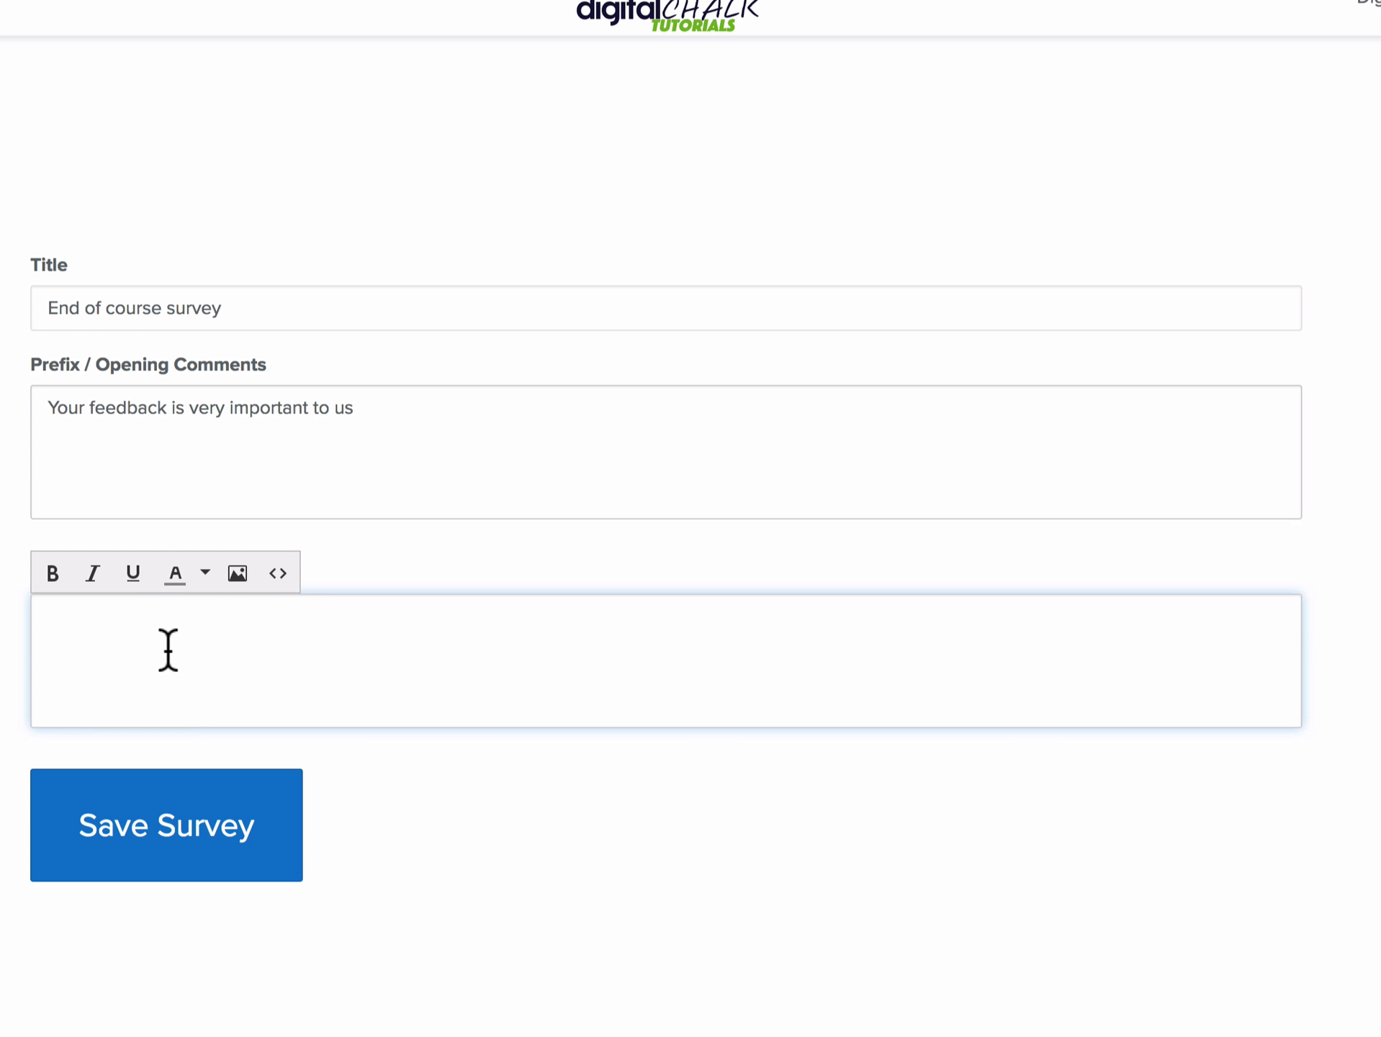
text(Thank you for taking the ti)
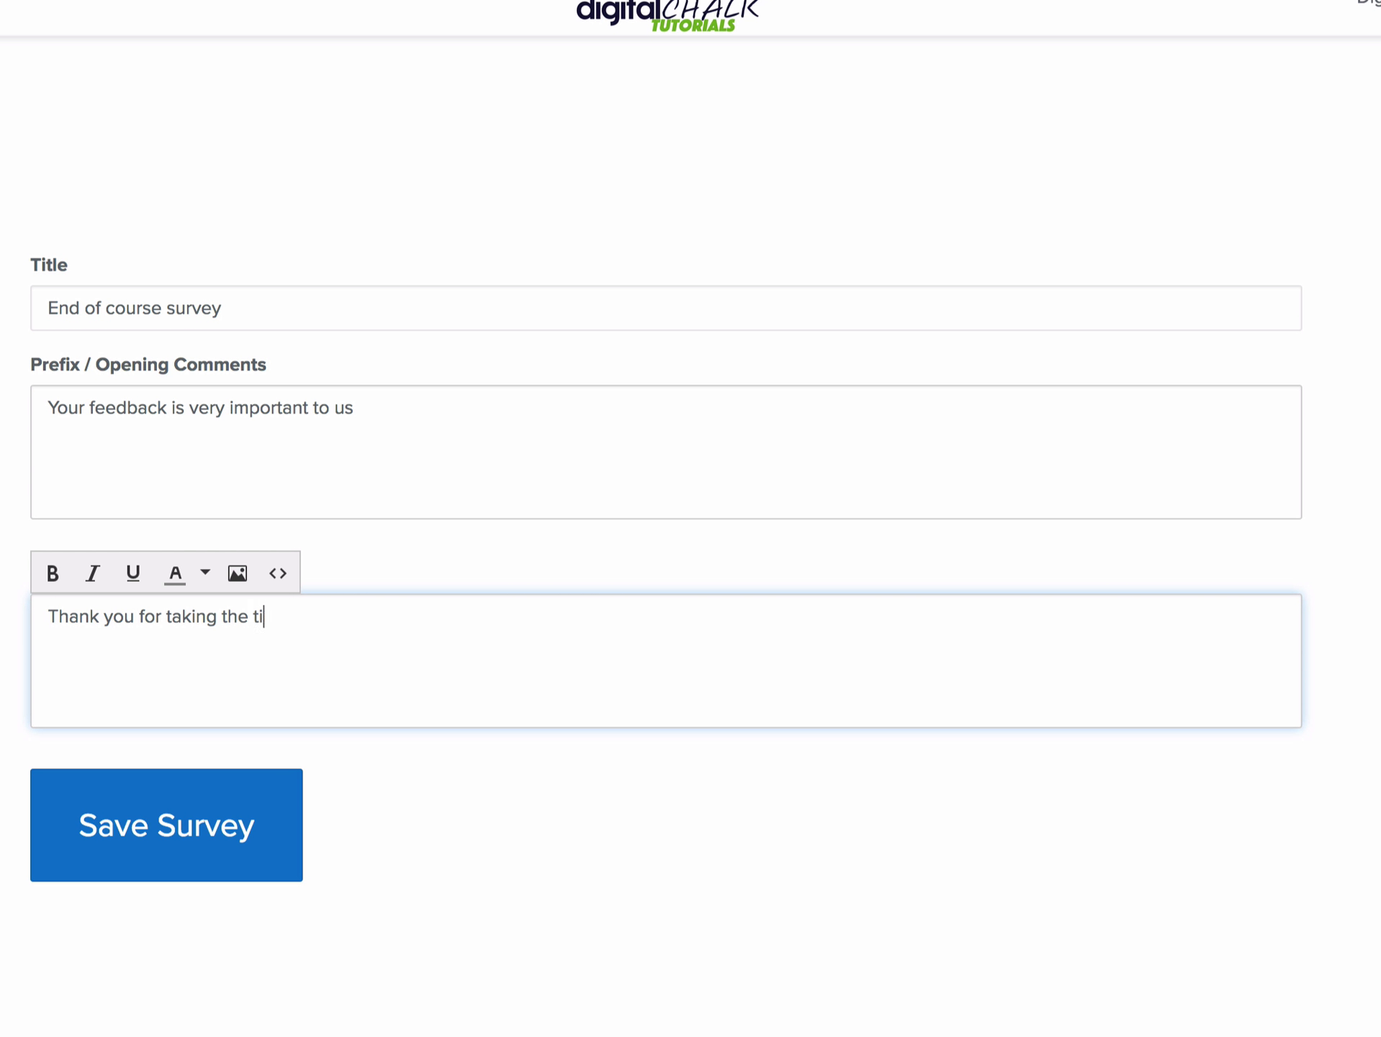
text(me to complete thi)
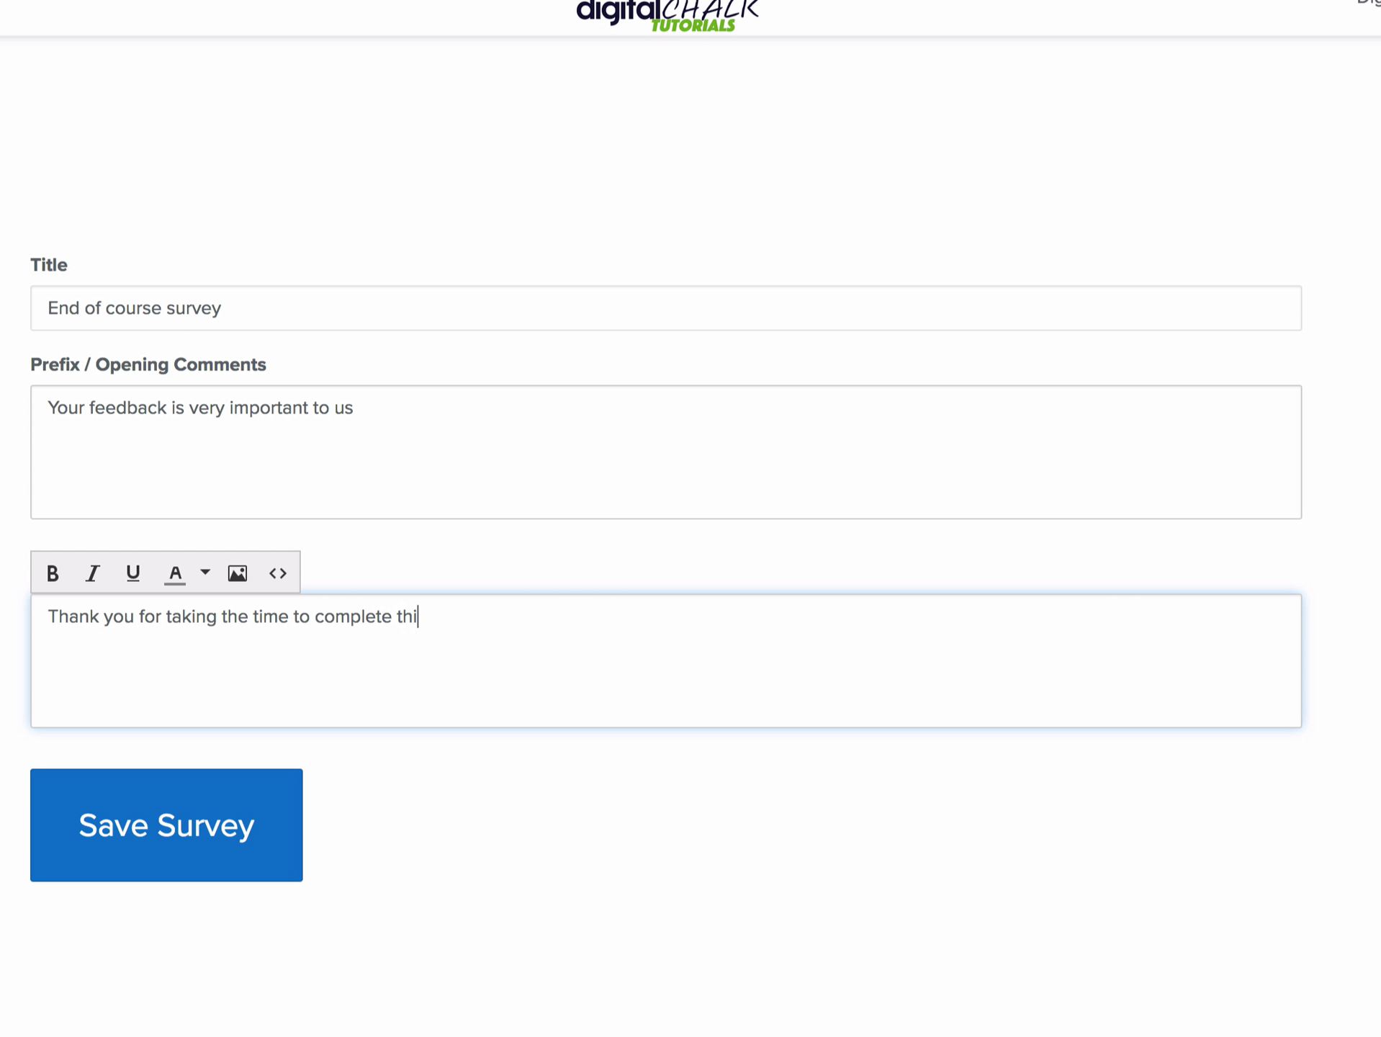
text(s survey)
click(180, 792)
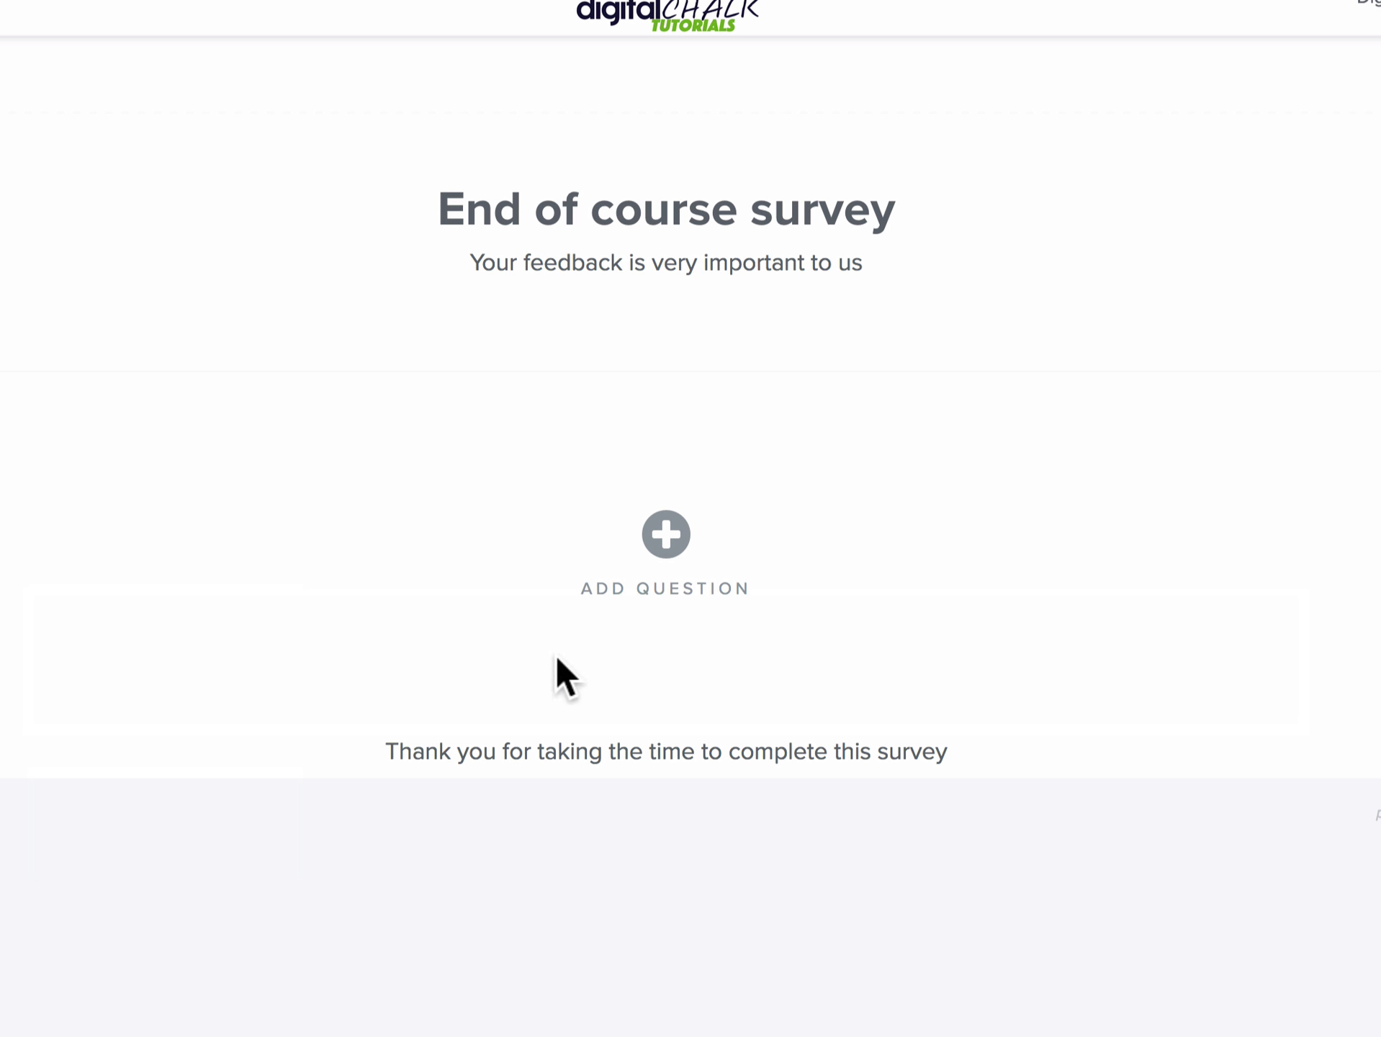
- Add a free form question reading "In 10 words or less, please tell us what you liked best about this course"
click(666, 536)
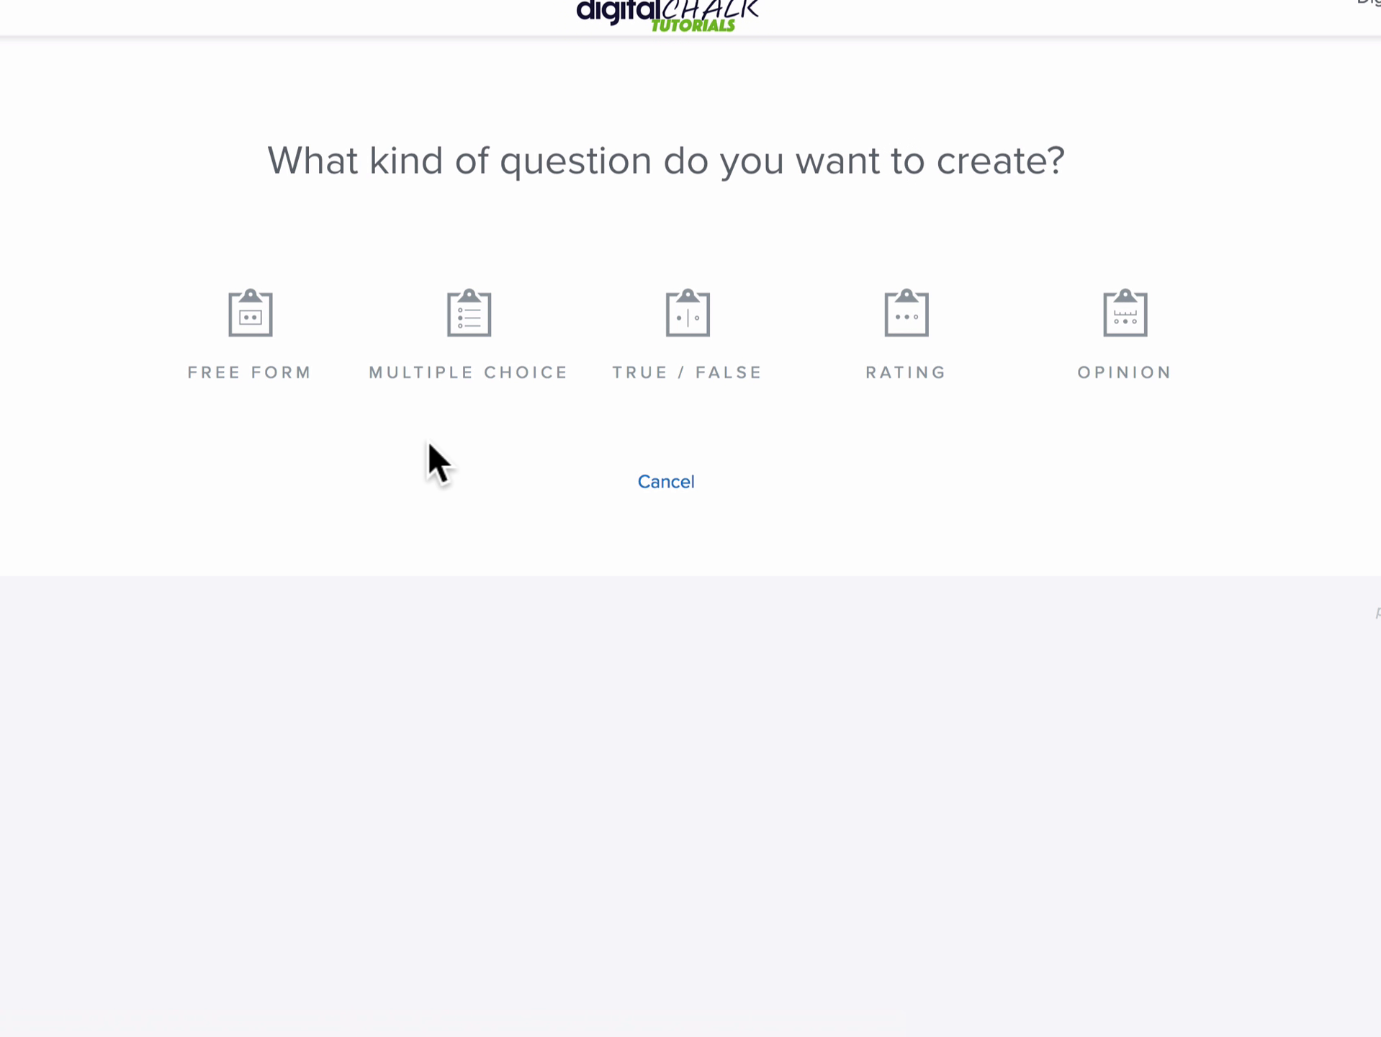
click(242, 327)
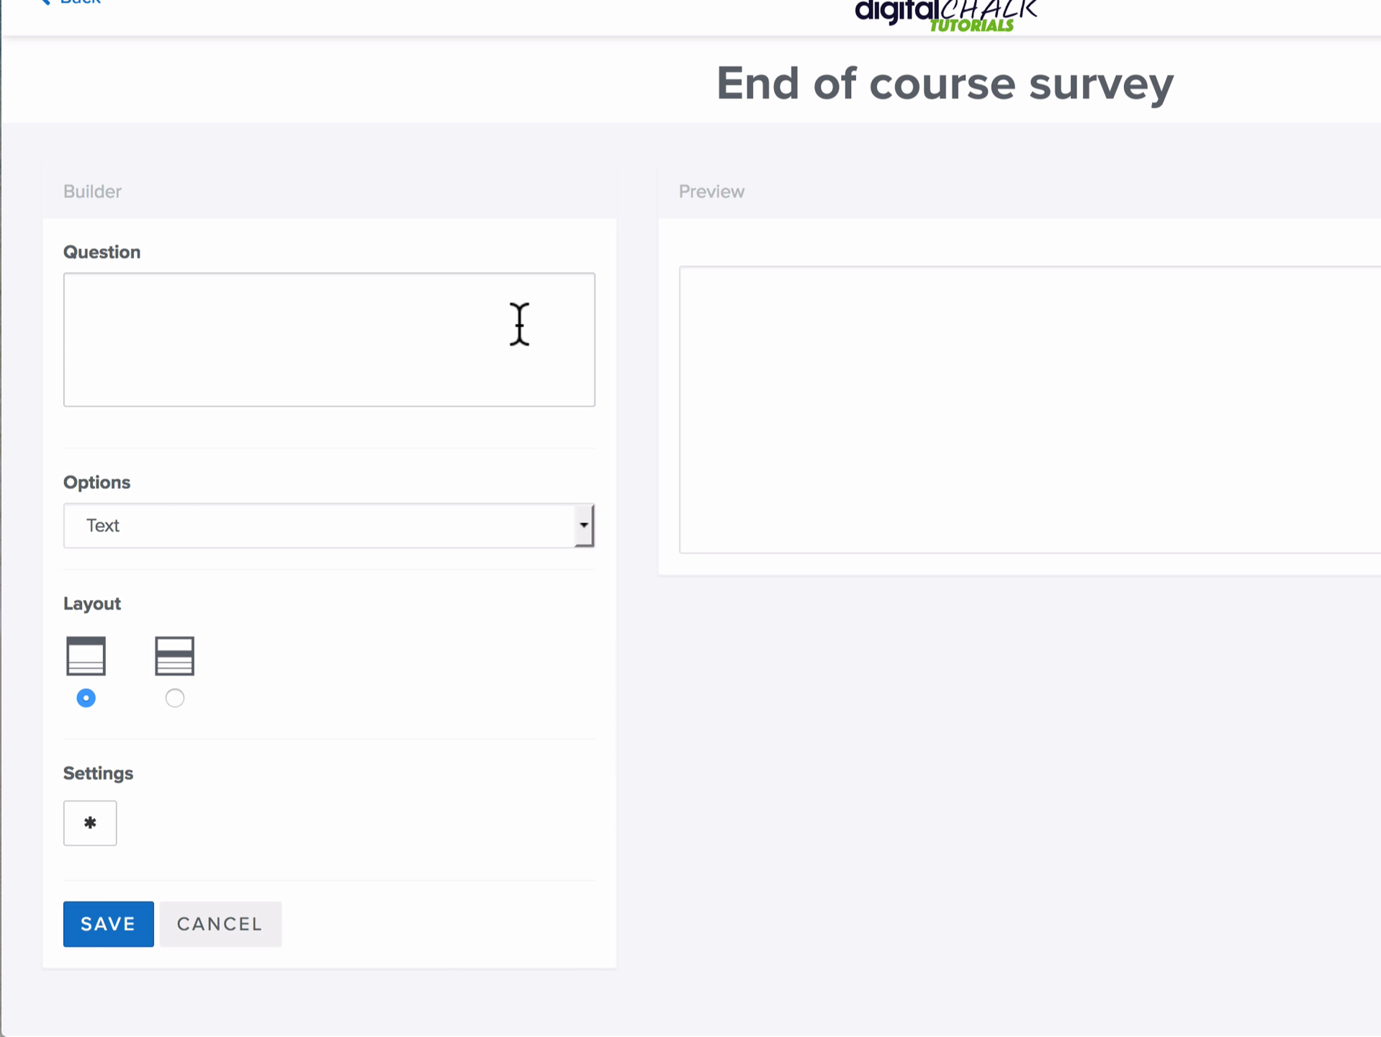
click(119, 306)
text(In)
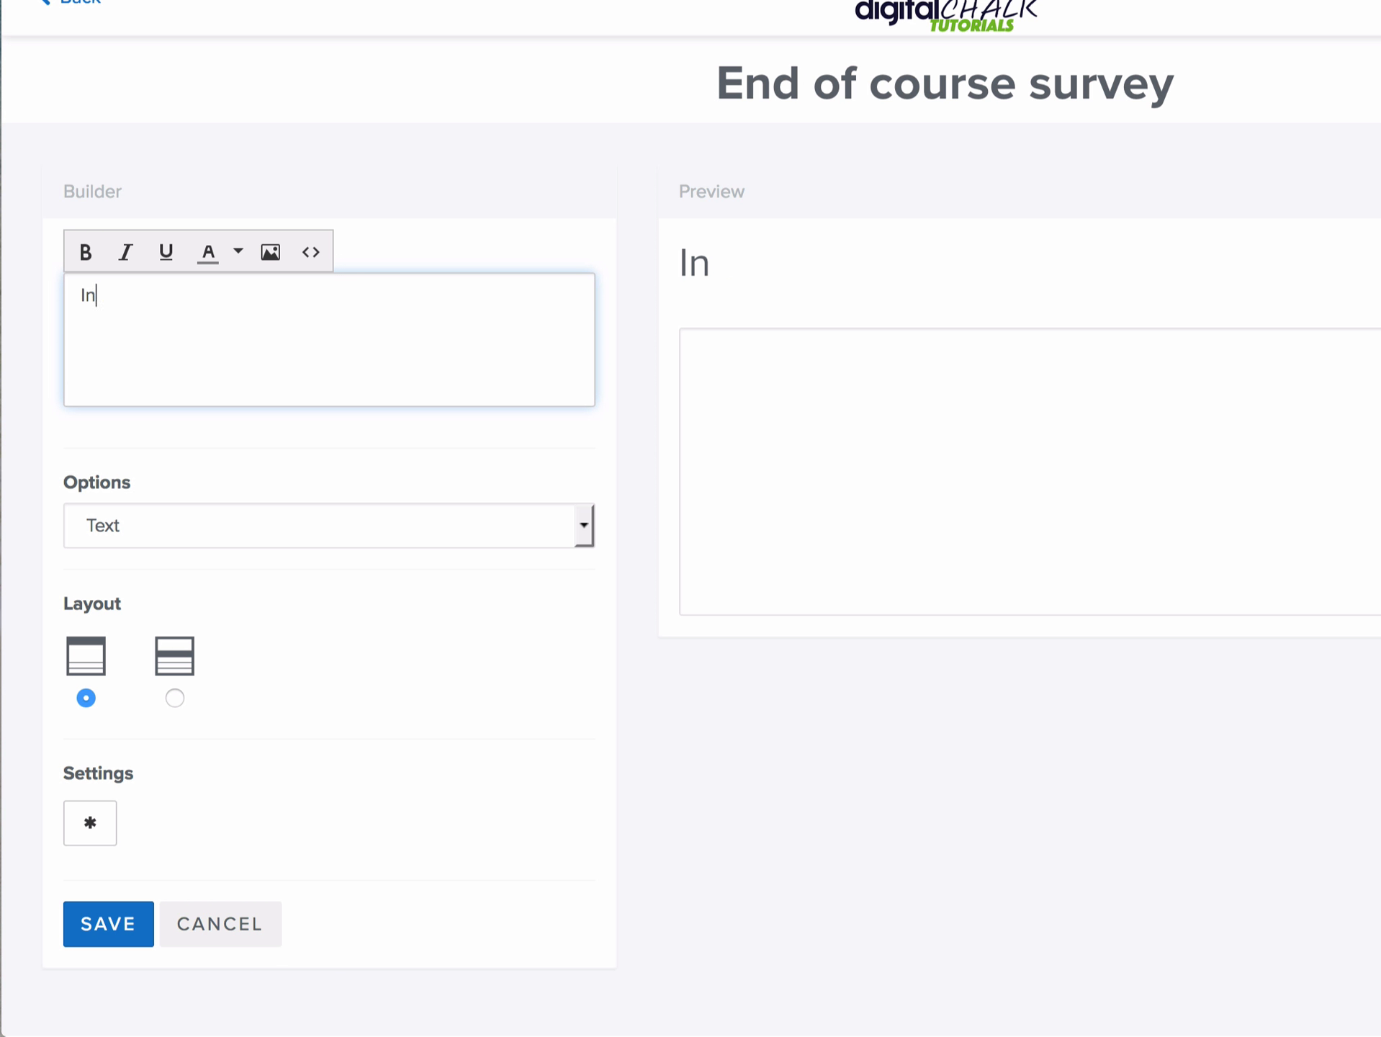
text( 10 words )
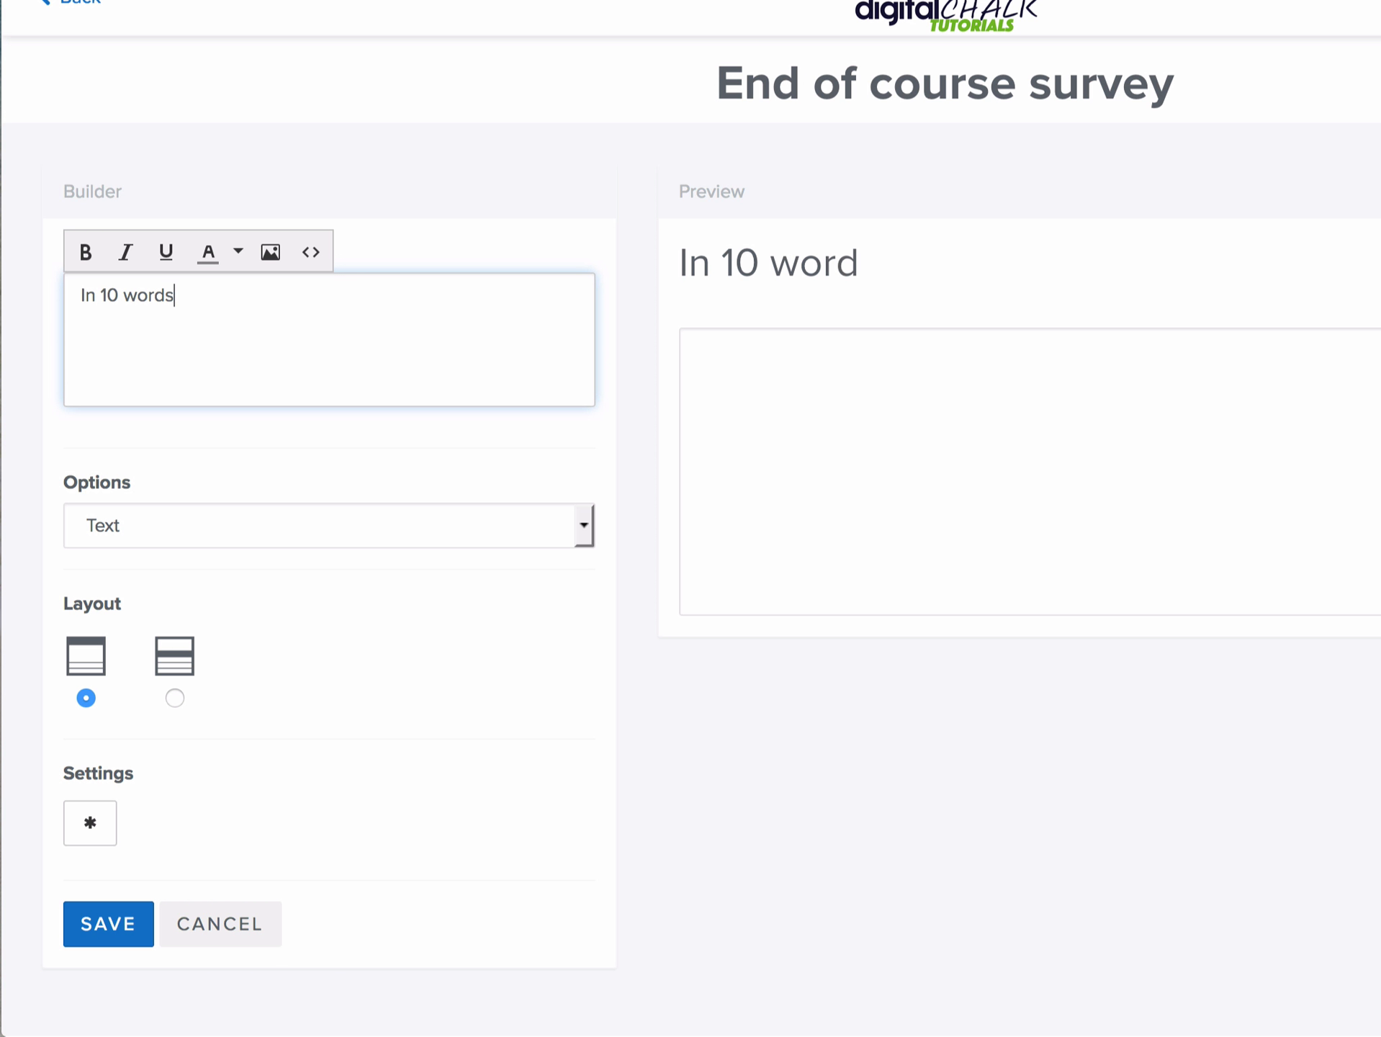
text(or less)
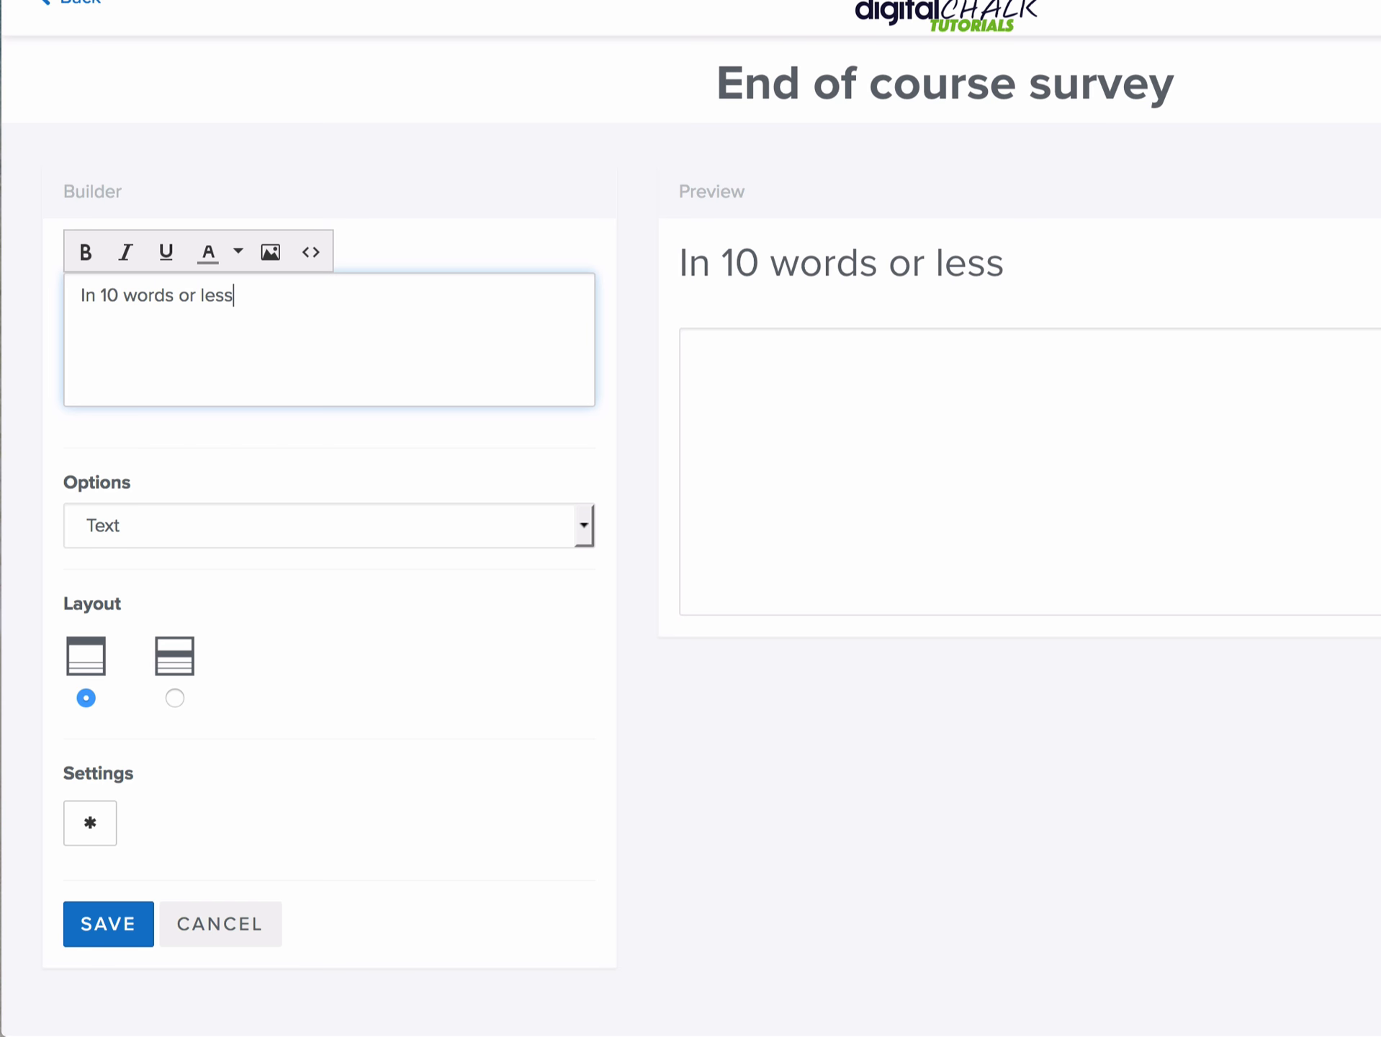
text(, please t)
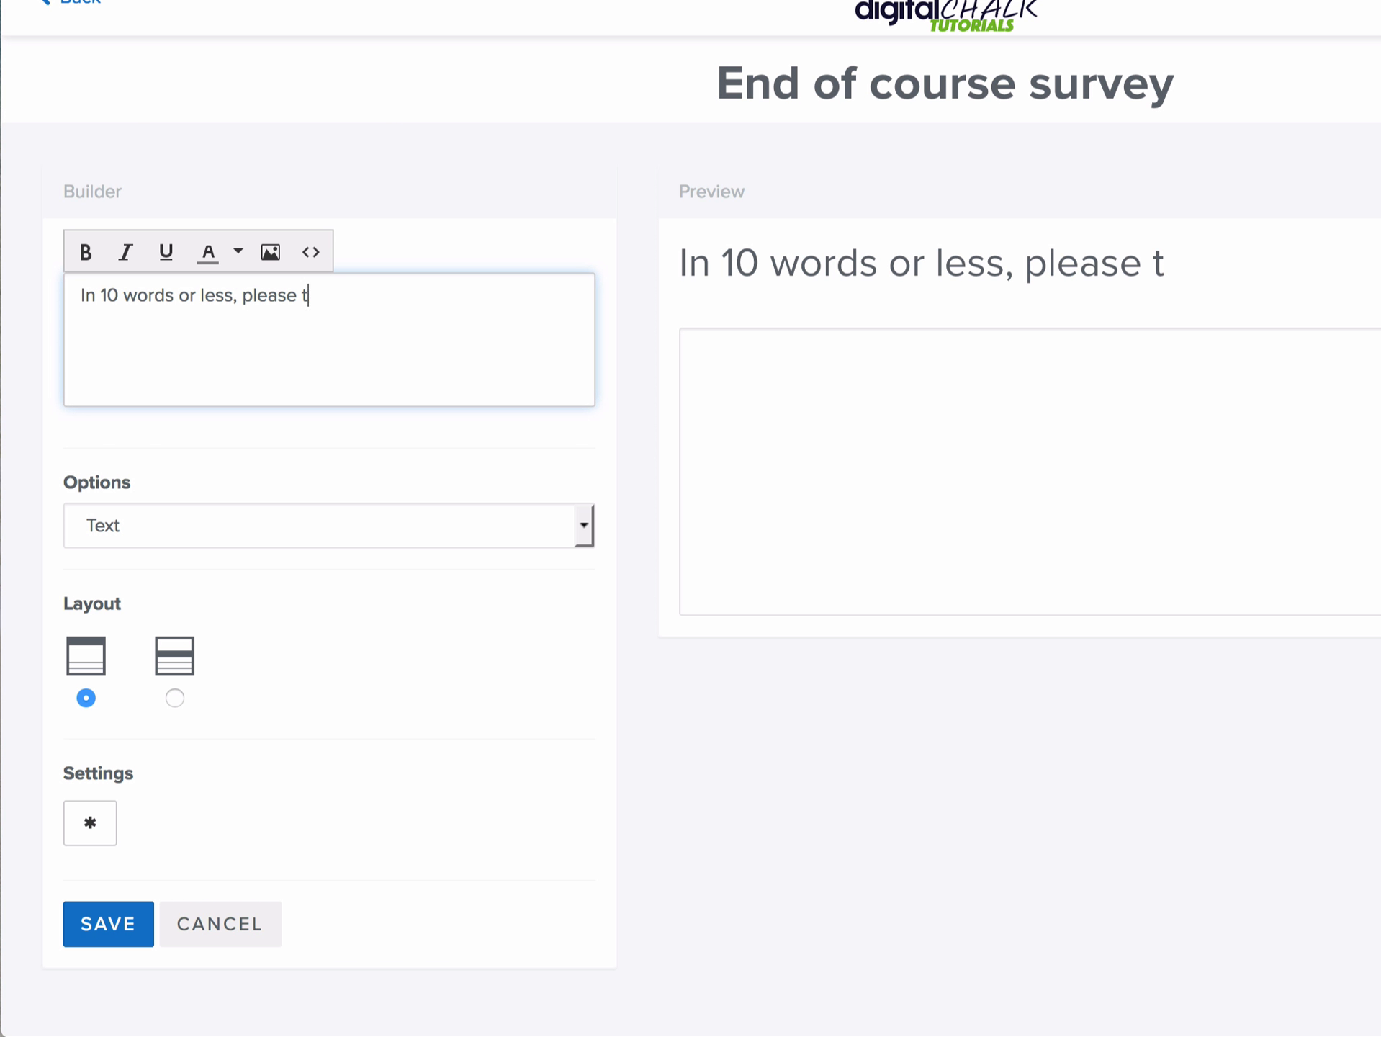
text(ell us what you )
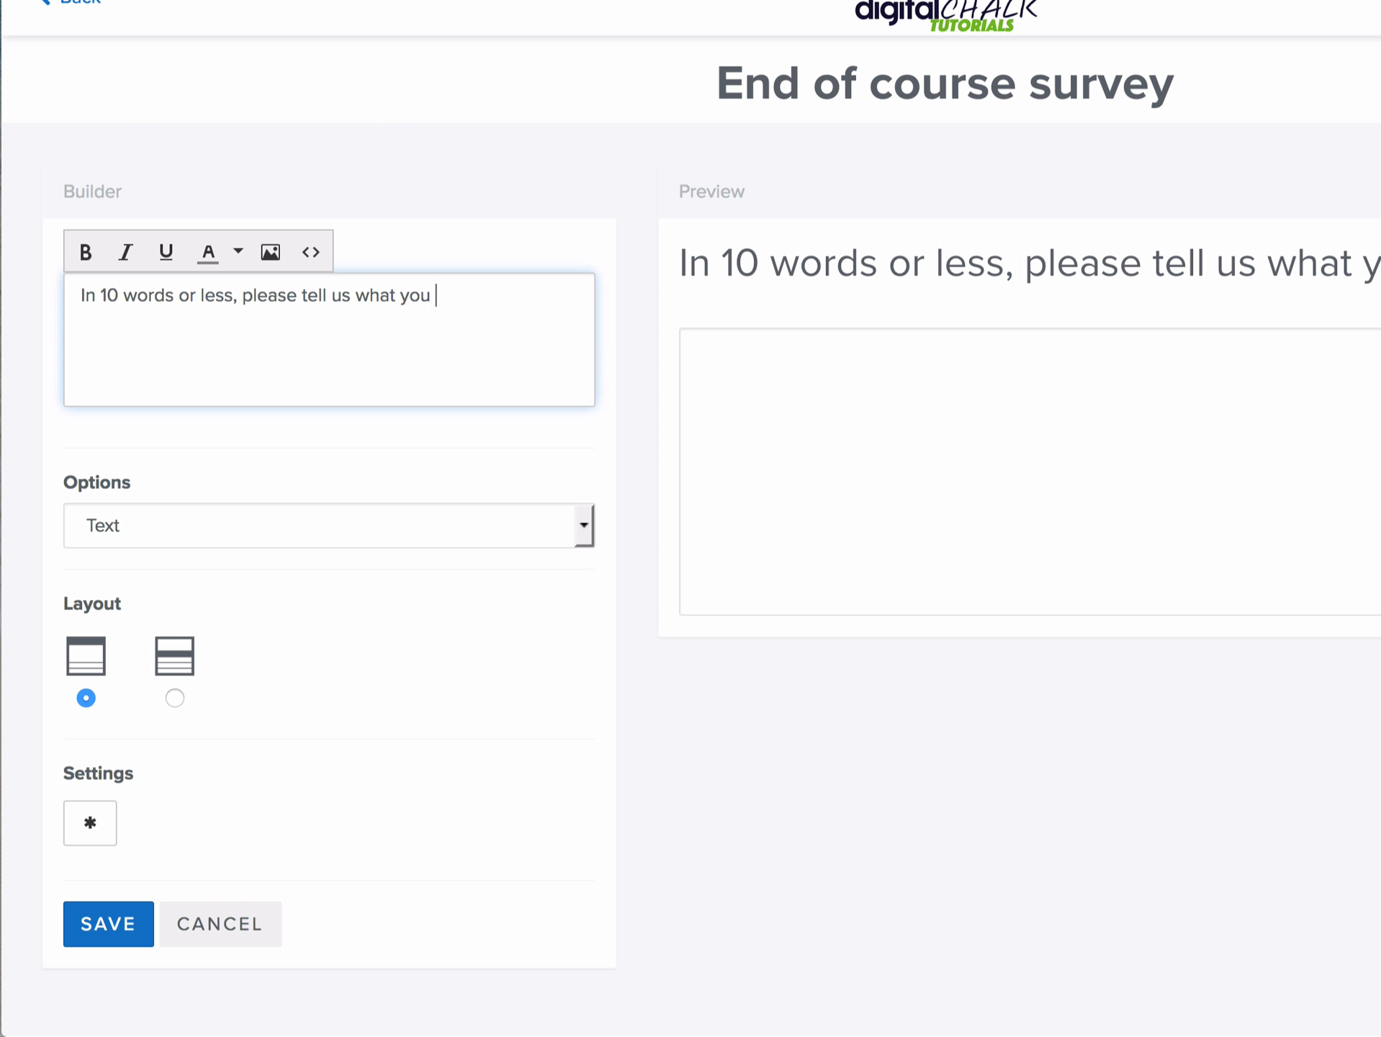
text(liked best about this course)
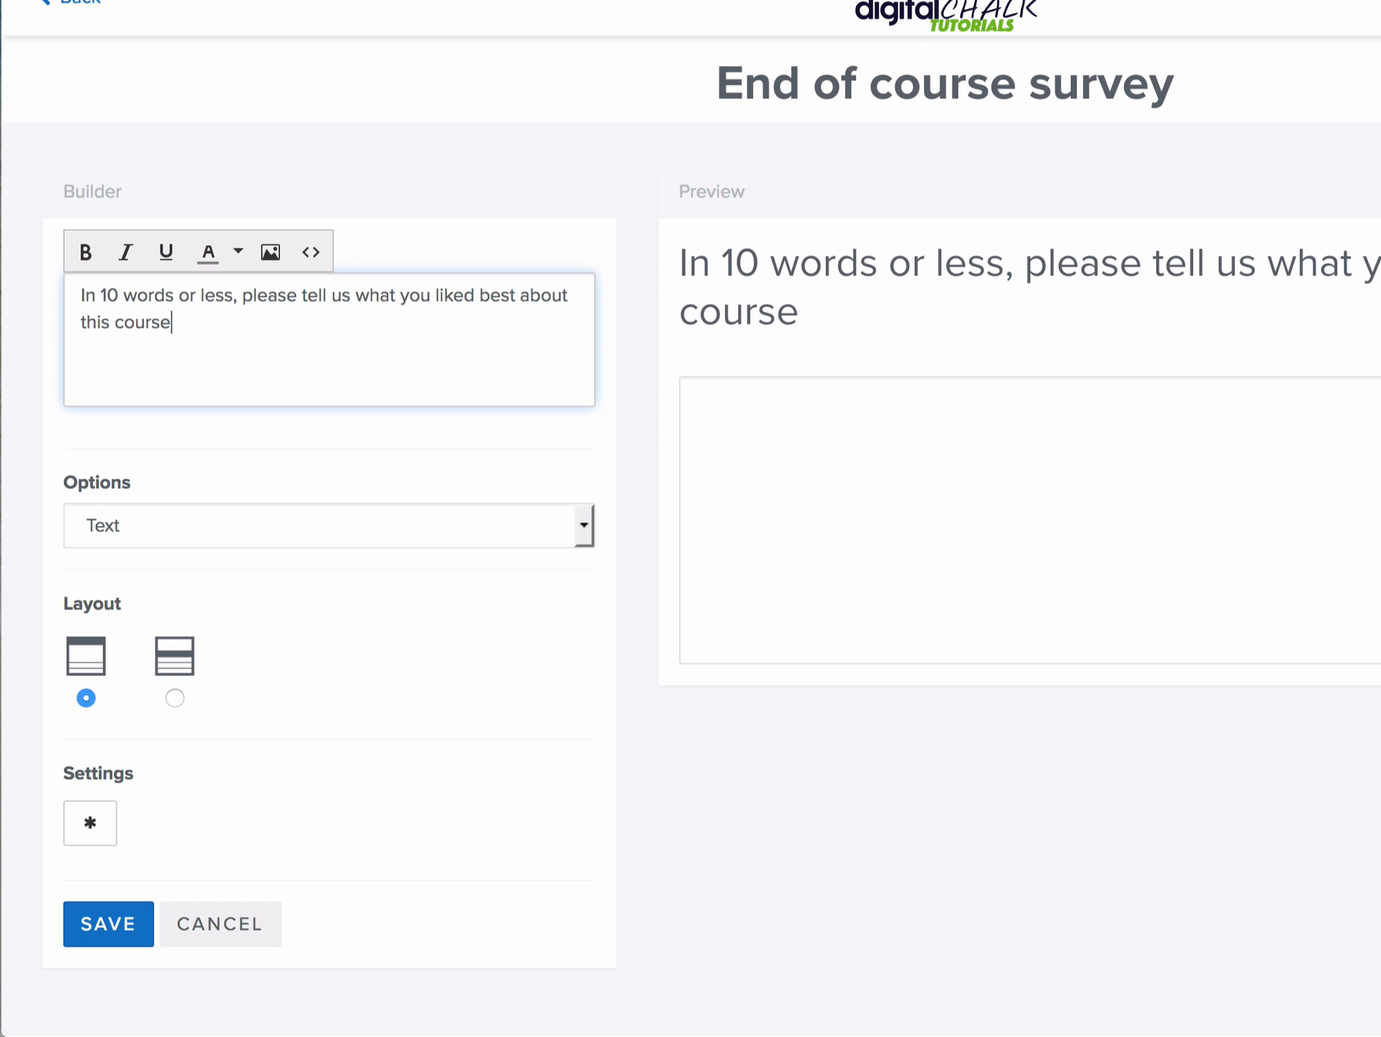
- Choose Text as the free form answer type and use the layout with the question below the answer box
click(223, 523)
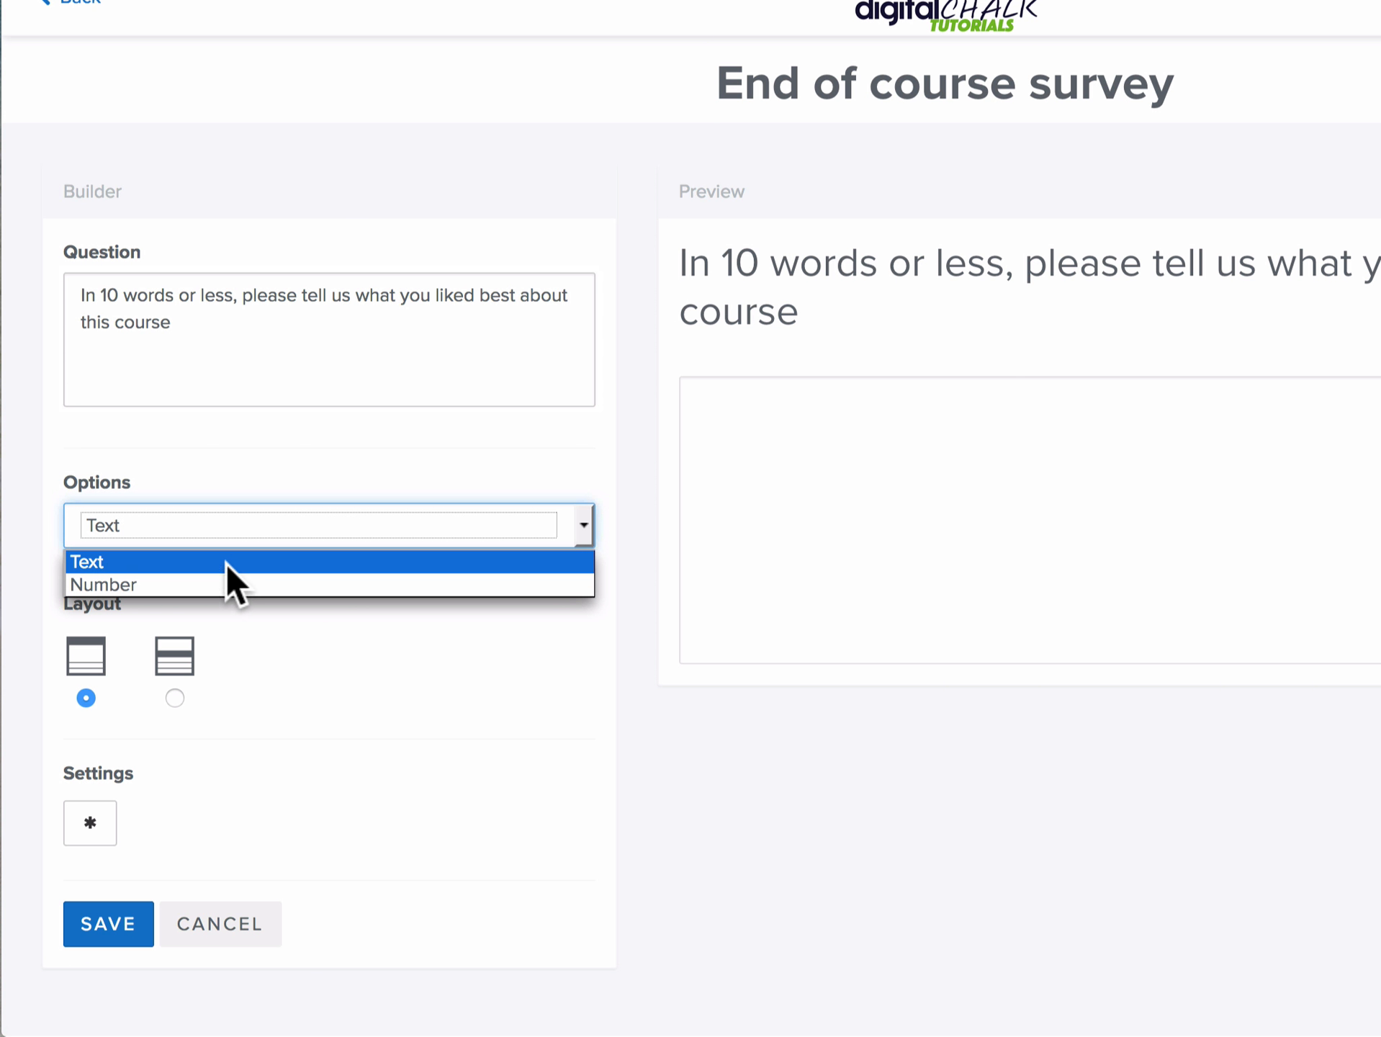
click(225, 561)
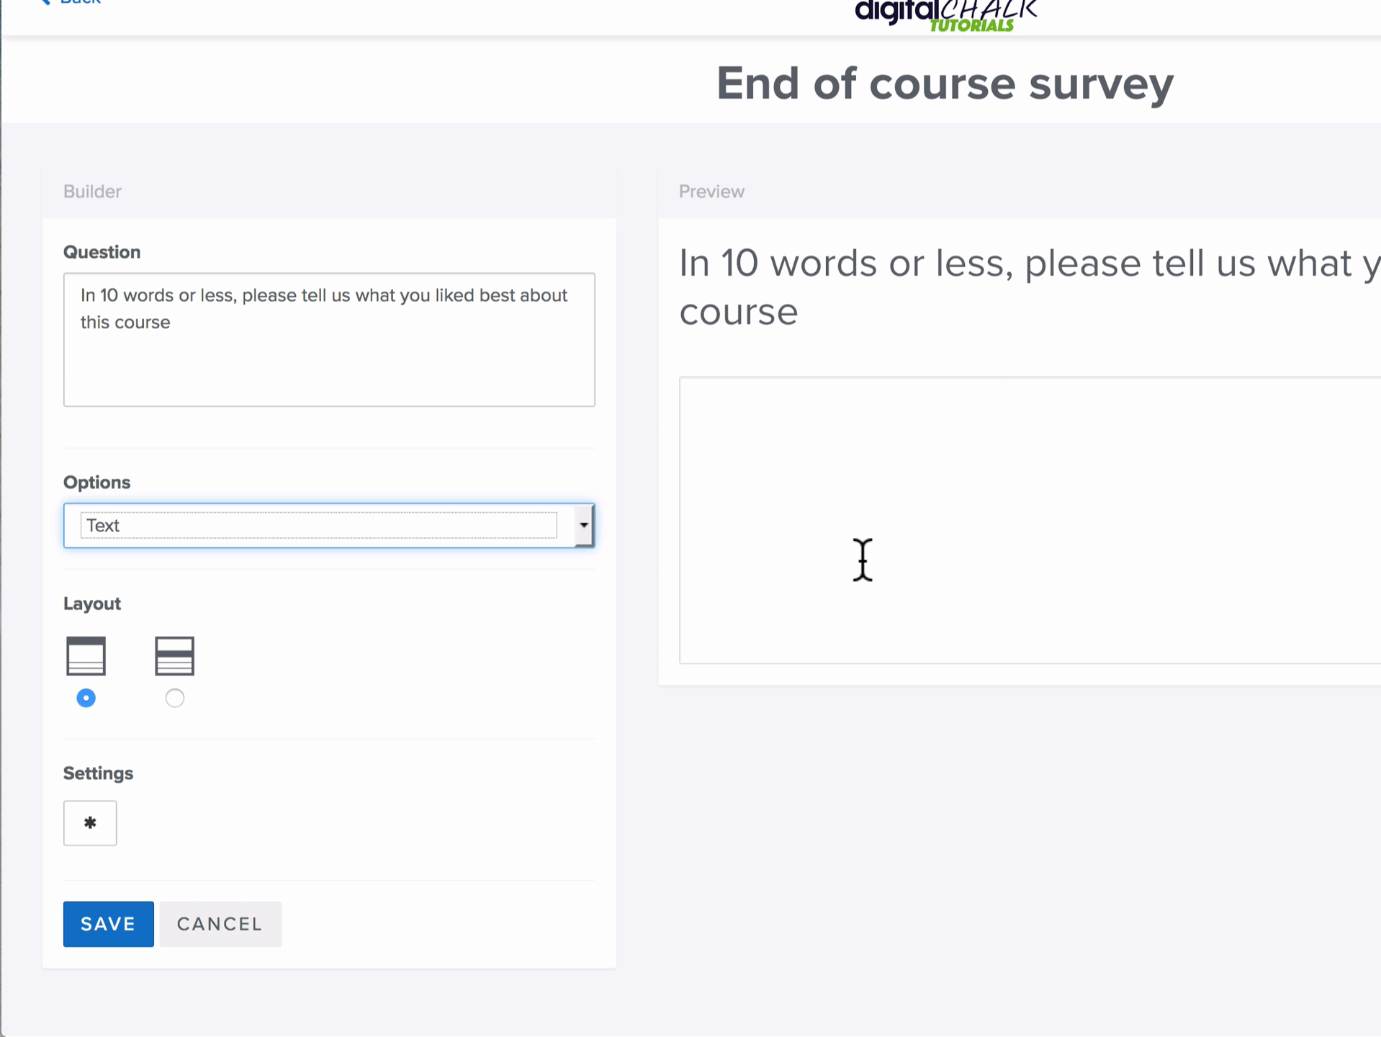
click(175, 697)
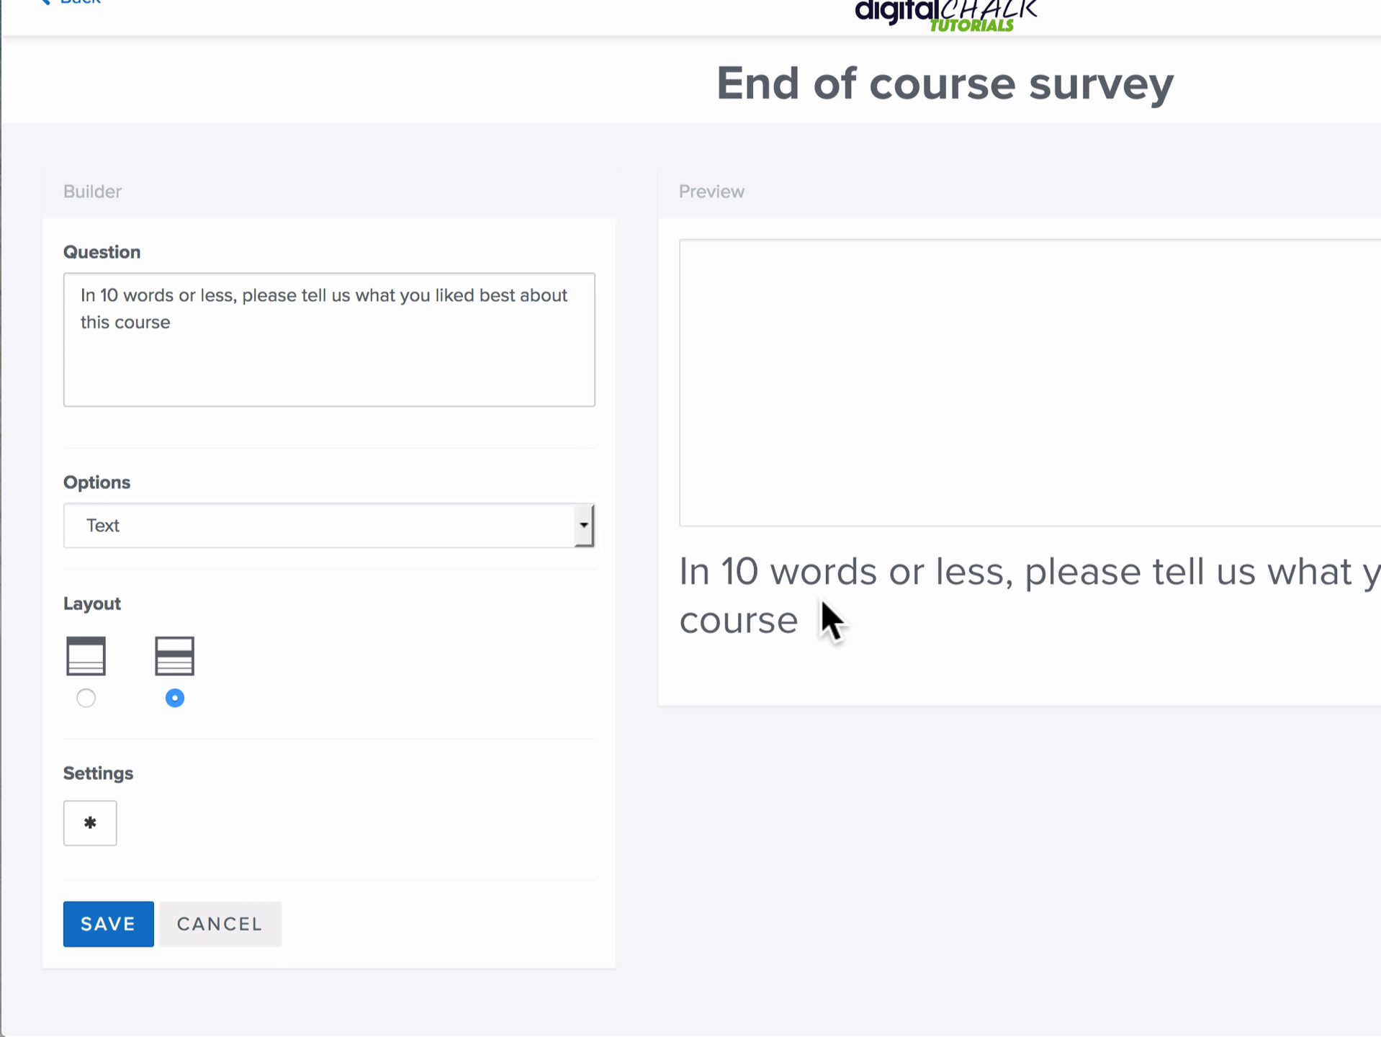
- Make the free form question required and save it
click(100, 825)
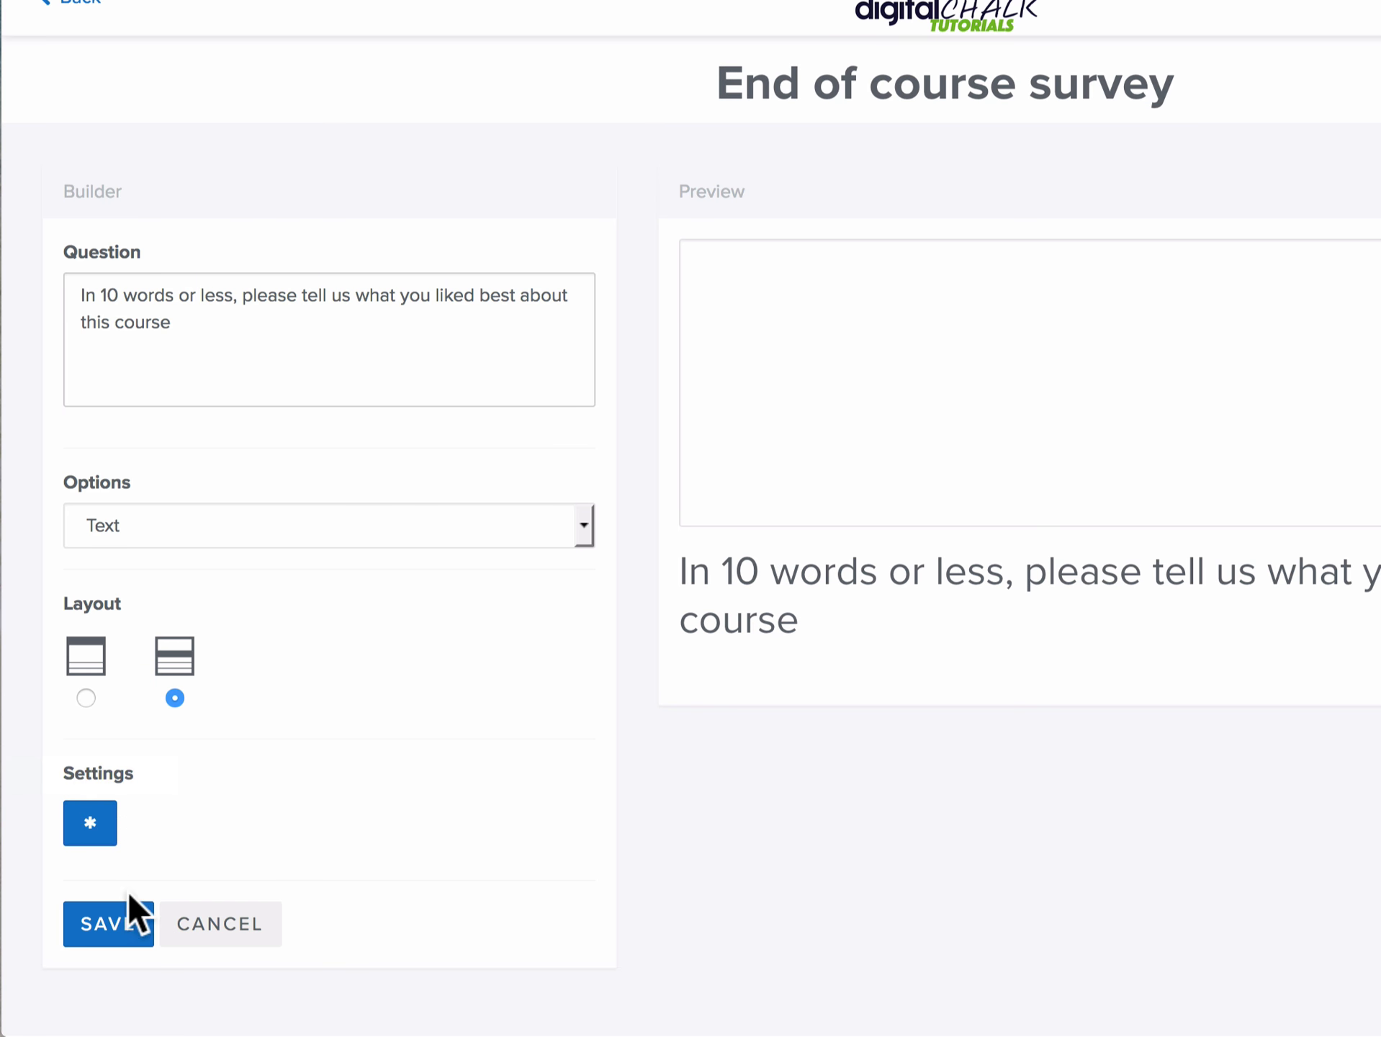
click(110, 930)
click(108, 924)
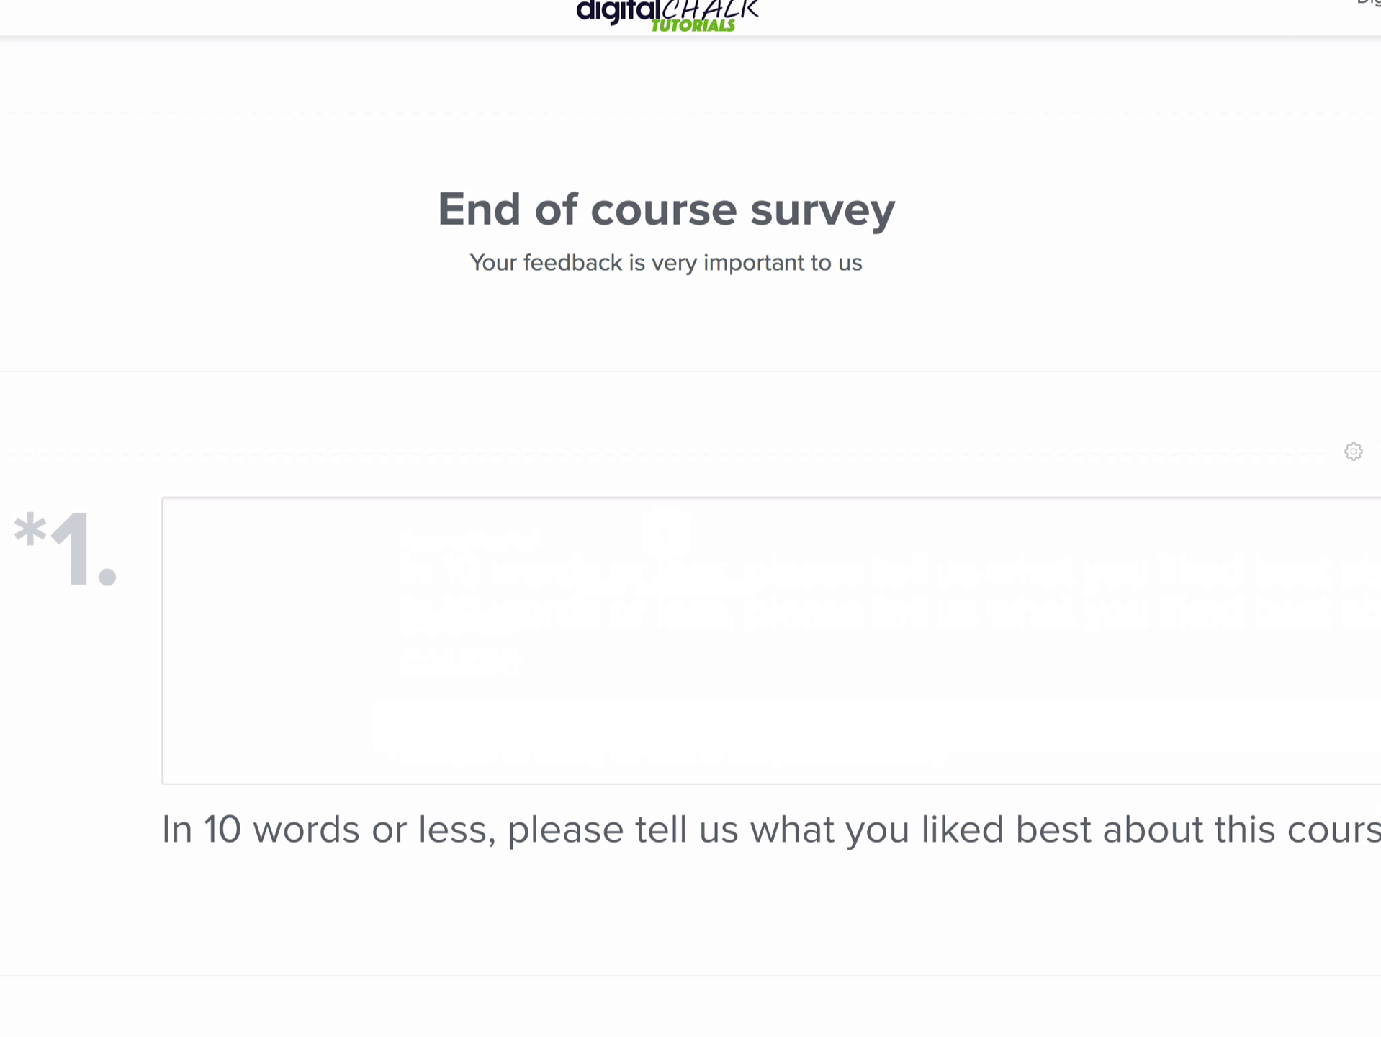
- Add a multiple choice question to the survey with the text "What is your job title"
scroll(617, 623, down, 6)
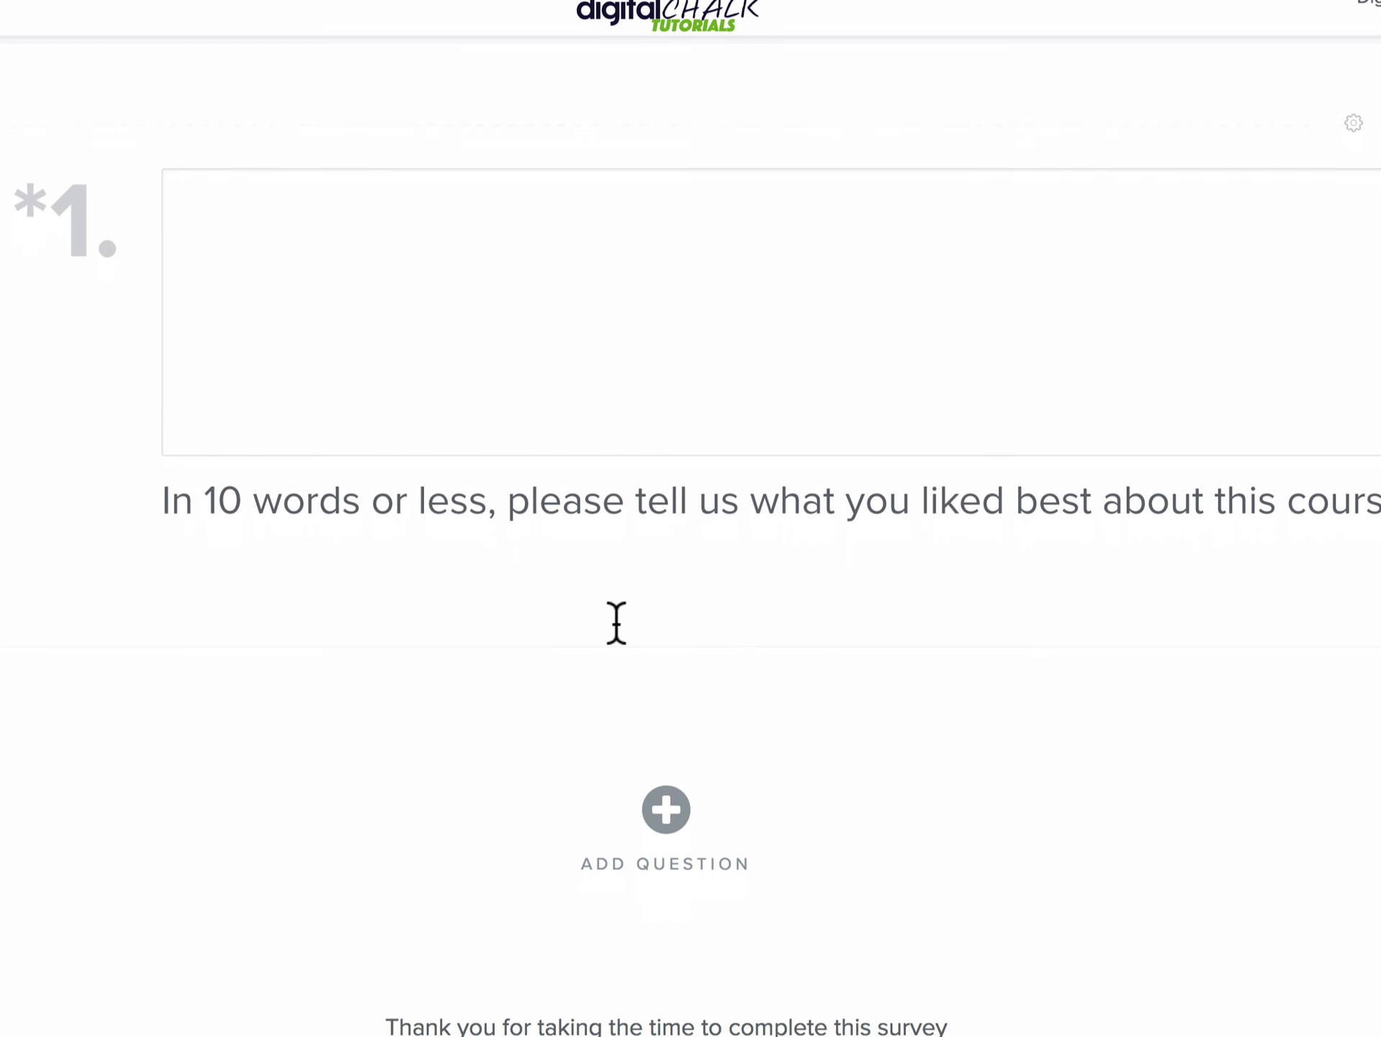
click(670, 726)
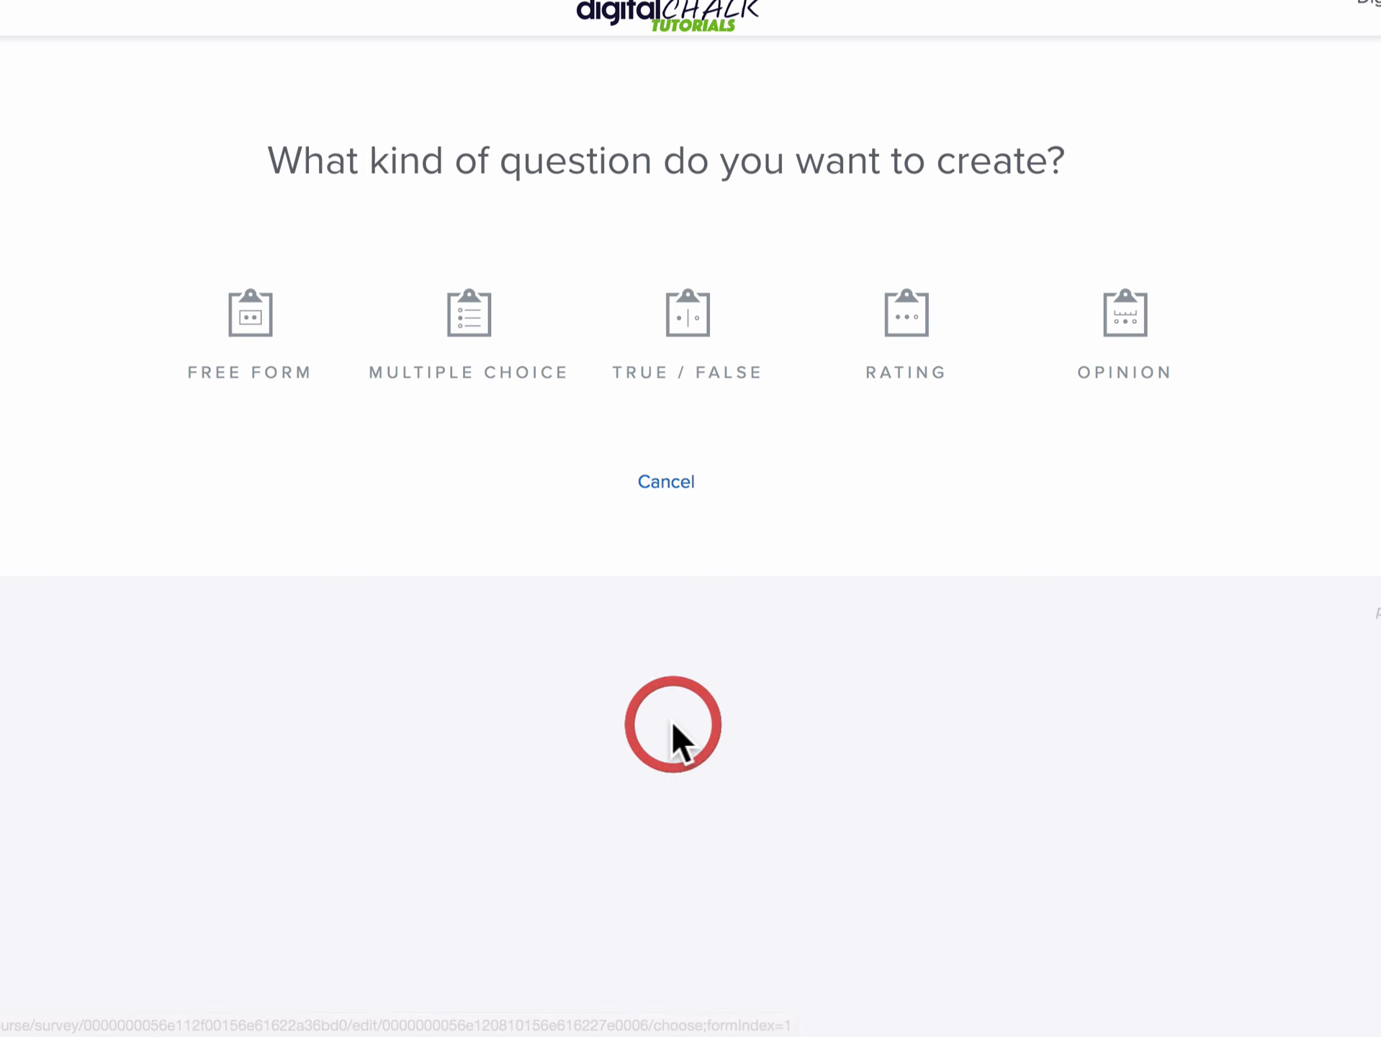
click(471, 317)
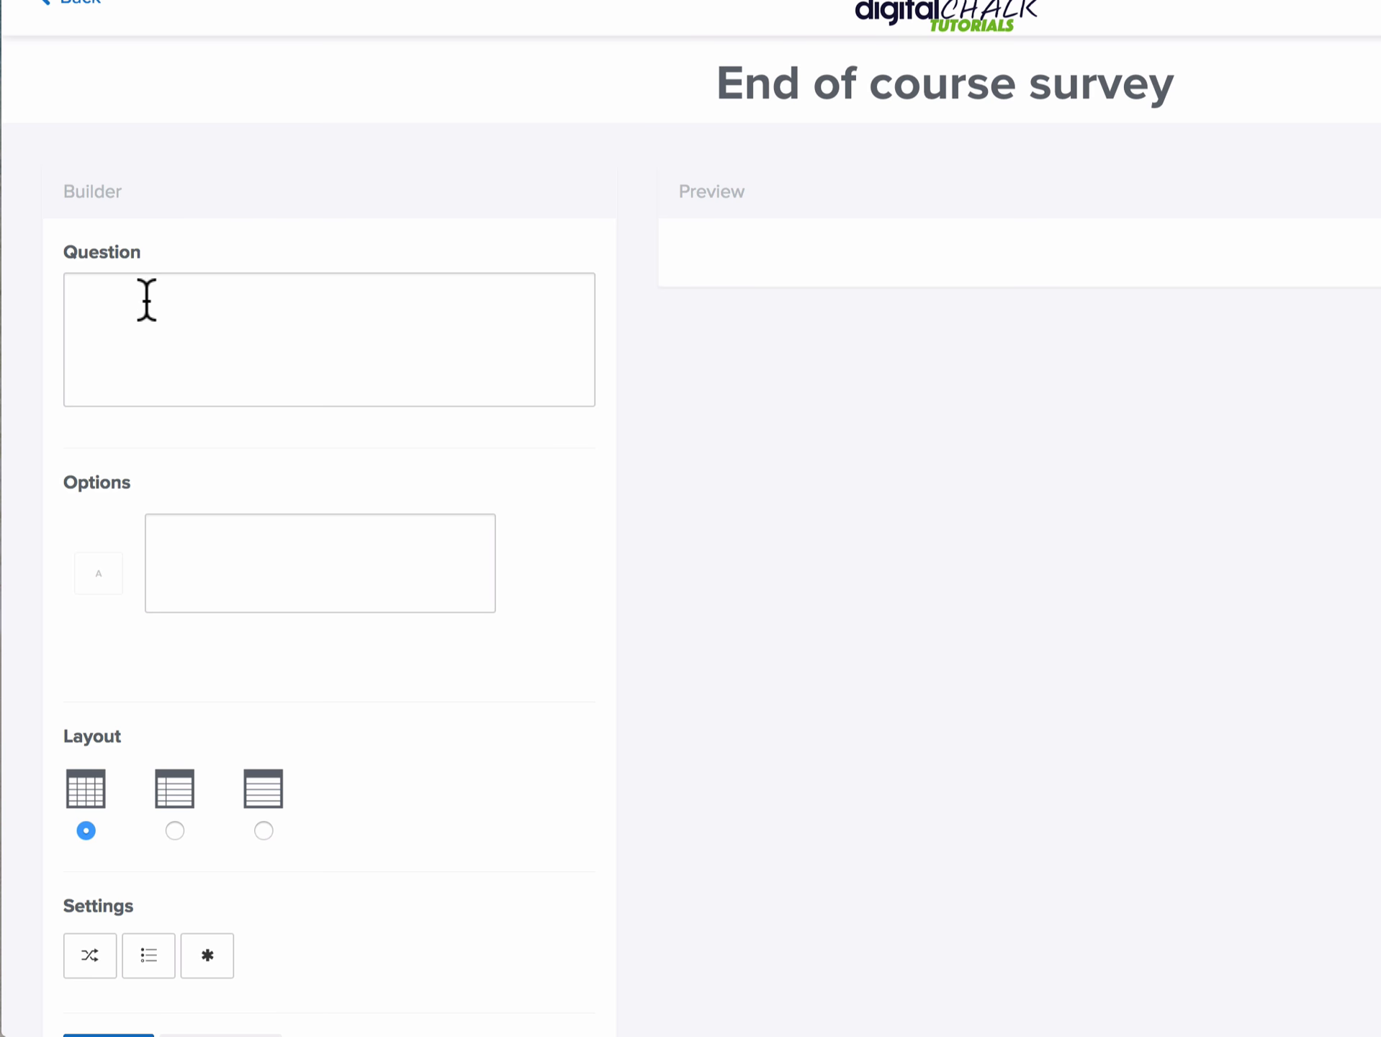
click(130, 299)
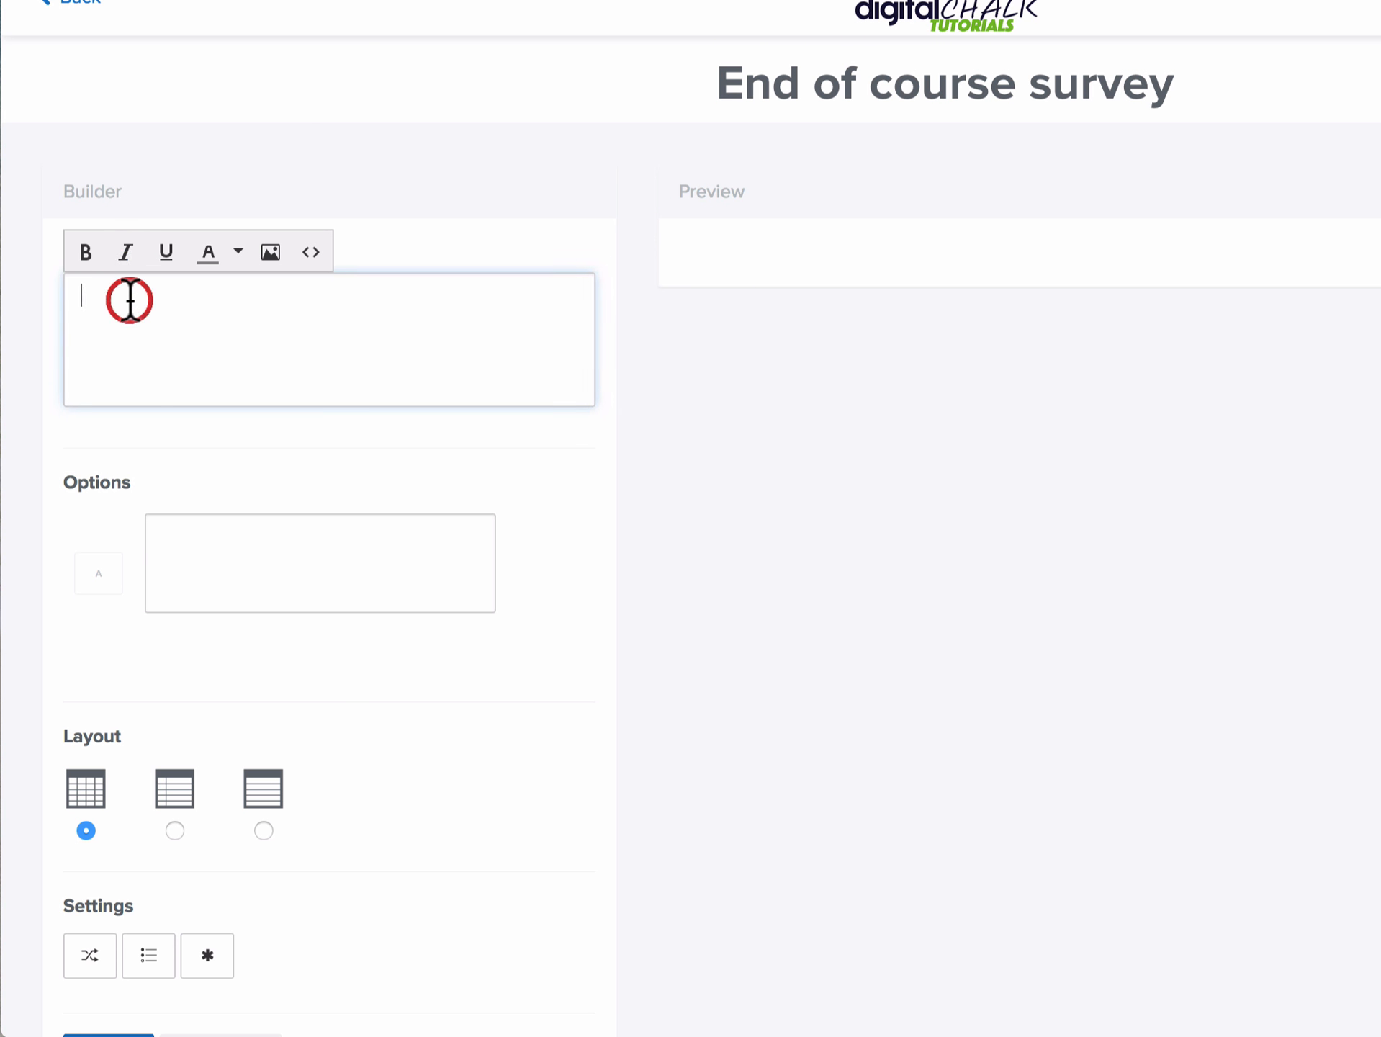
text(What is yo)
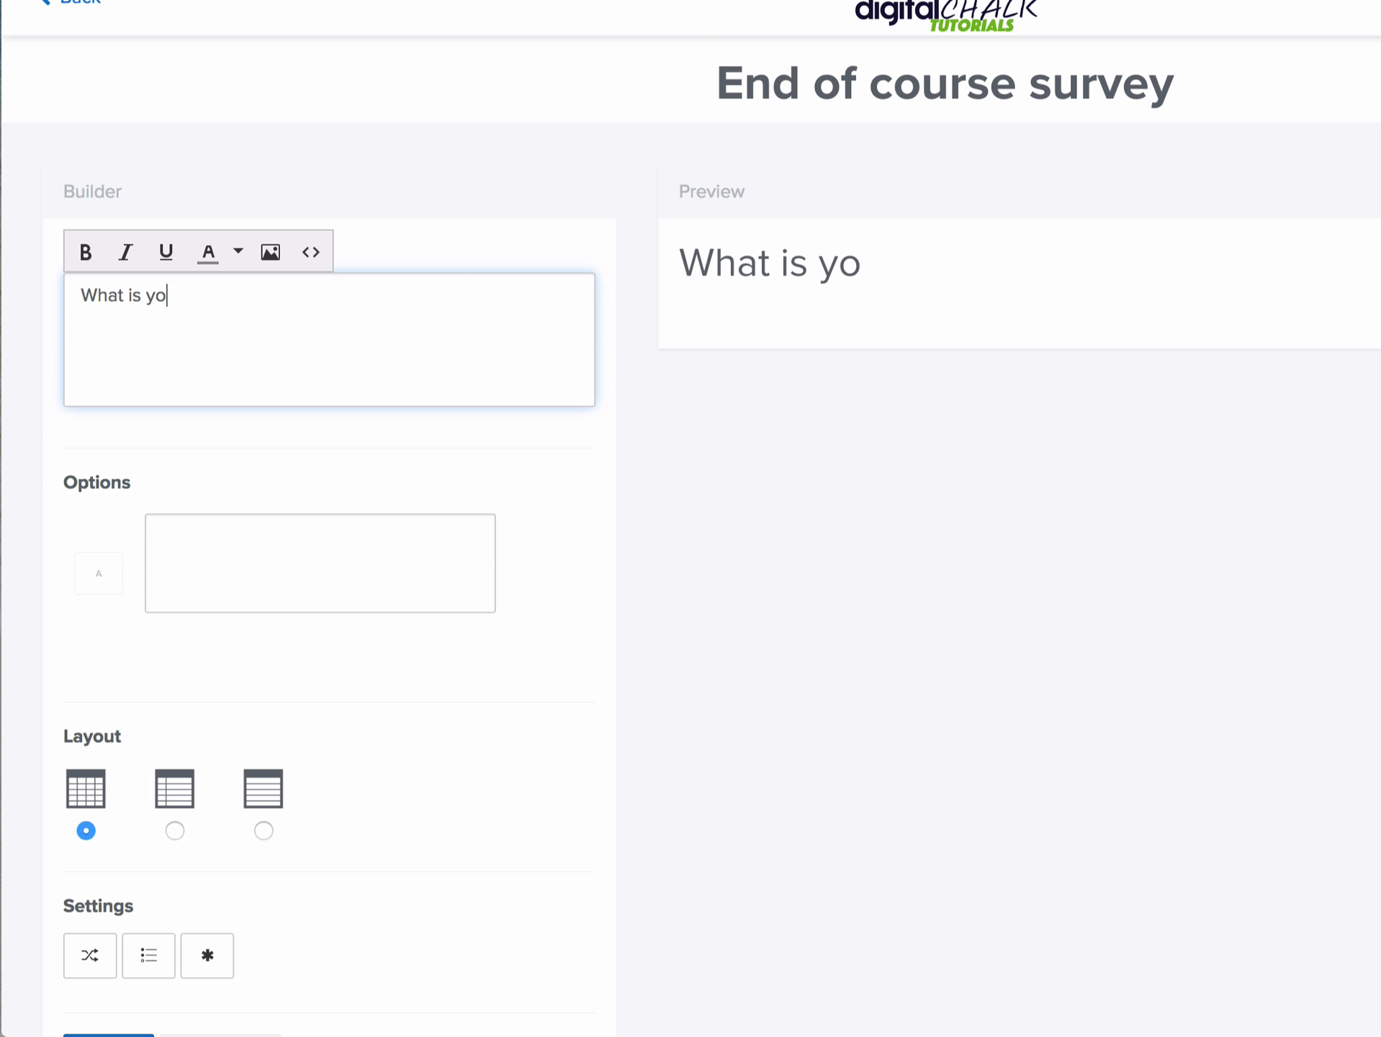
text(ur job title)
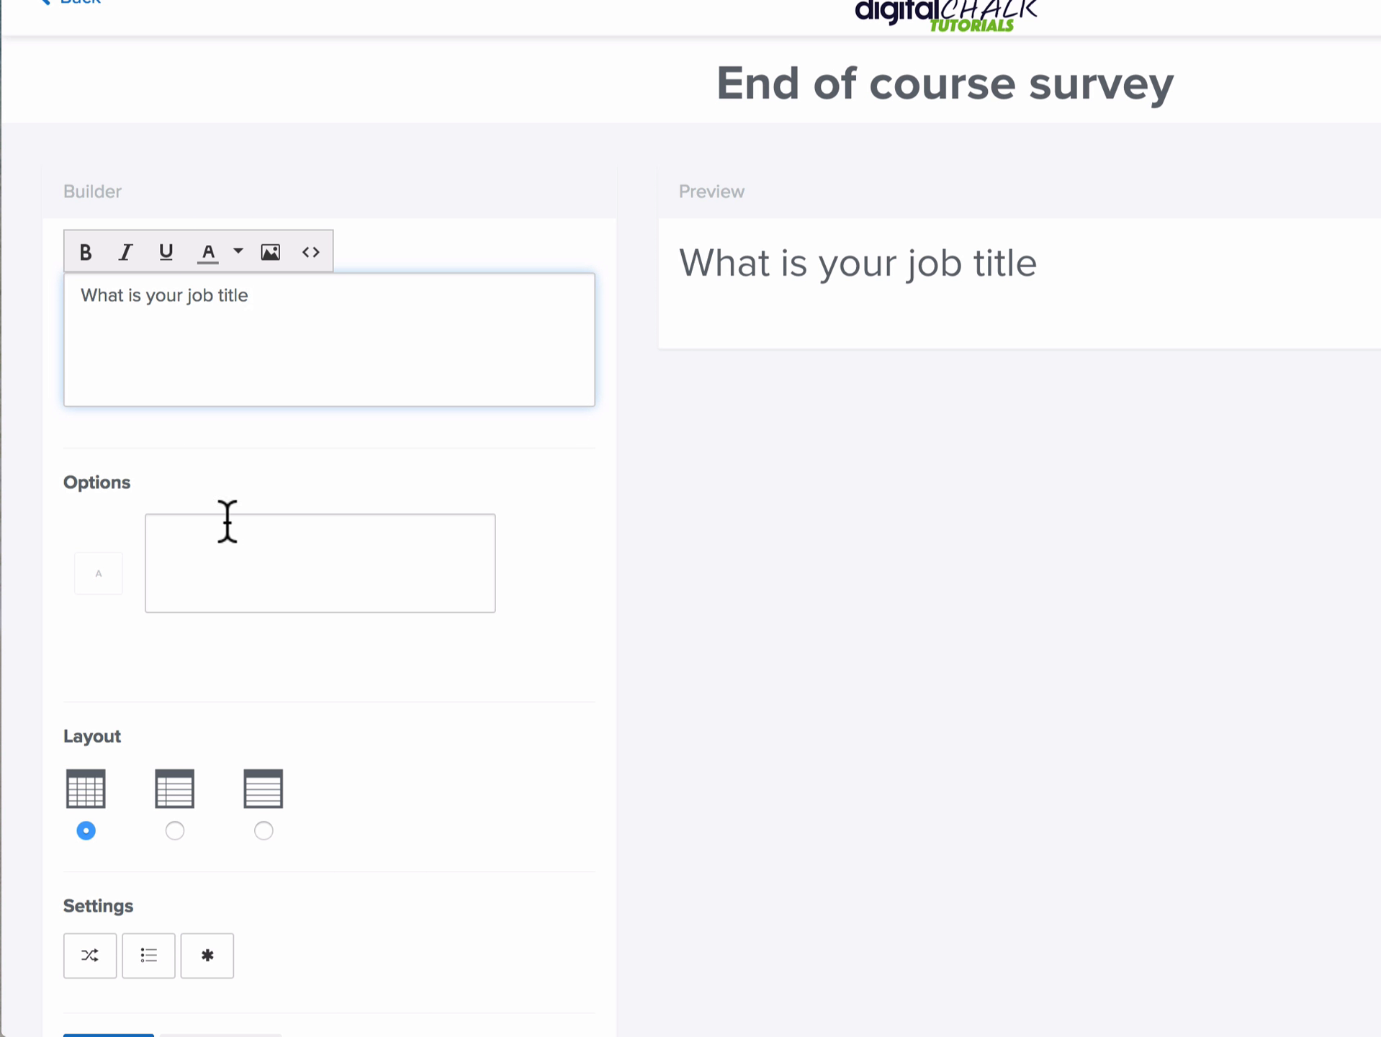
- Enter Owner, Director, Manager, Employee and Other as the answer options of the job title question
click(208, 535)
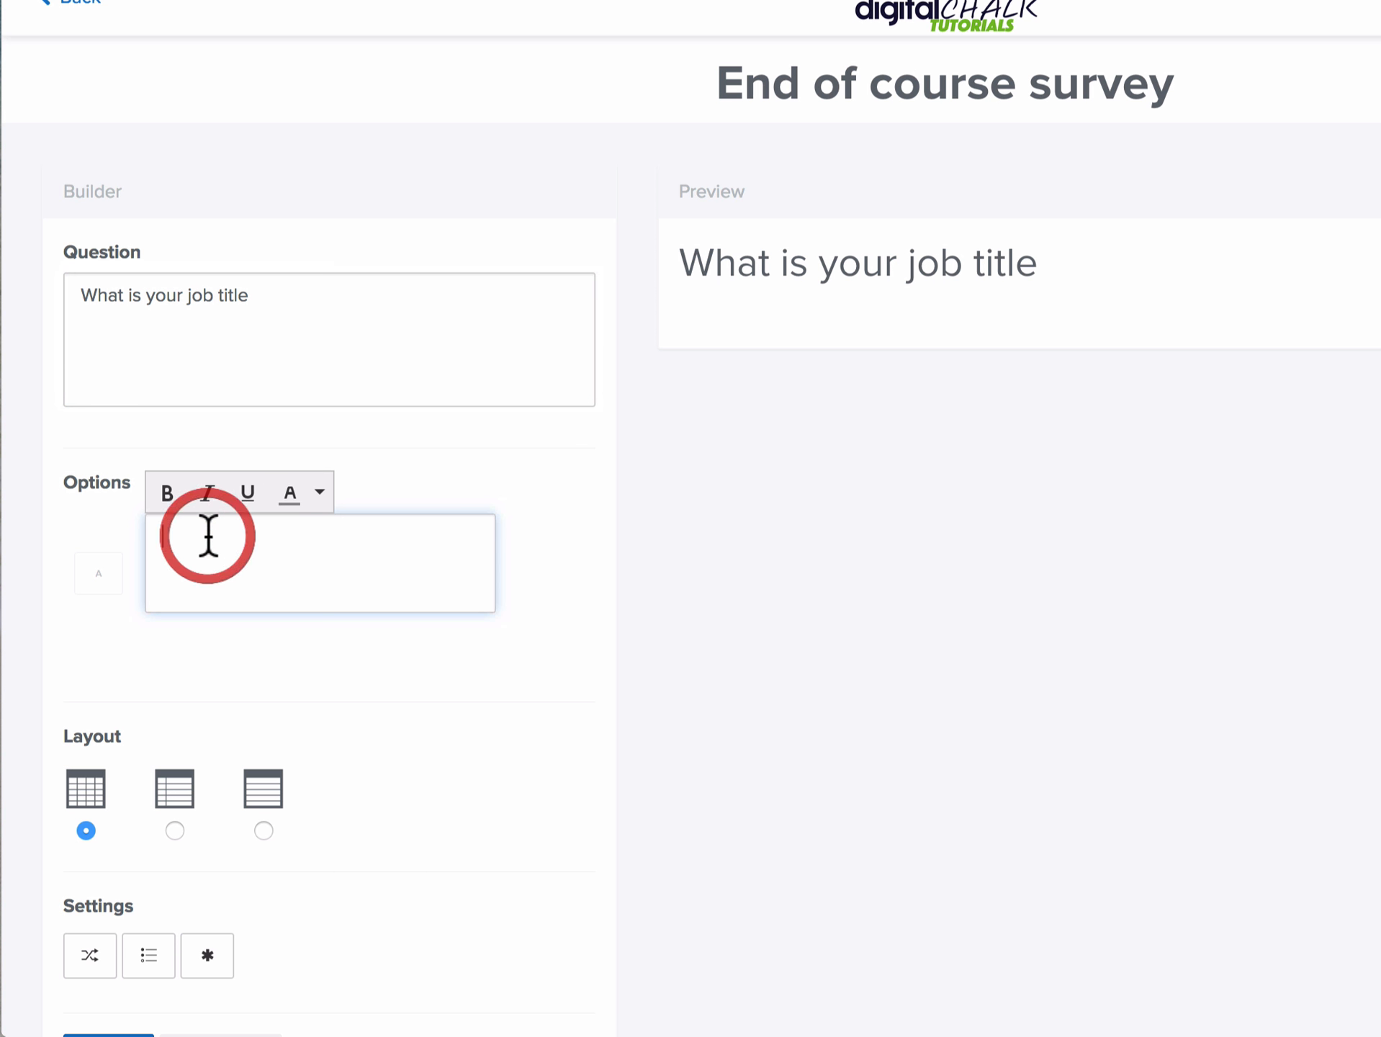
text(Owner)
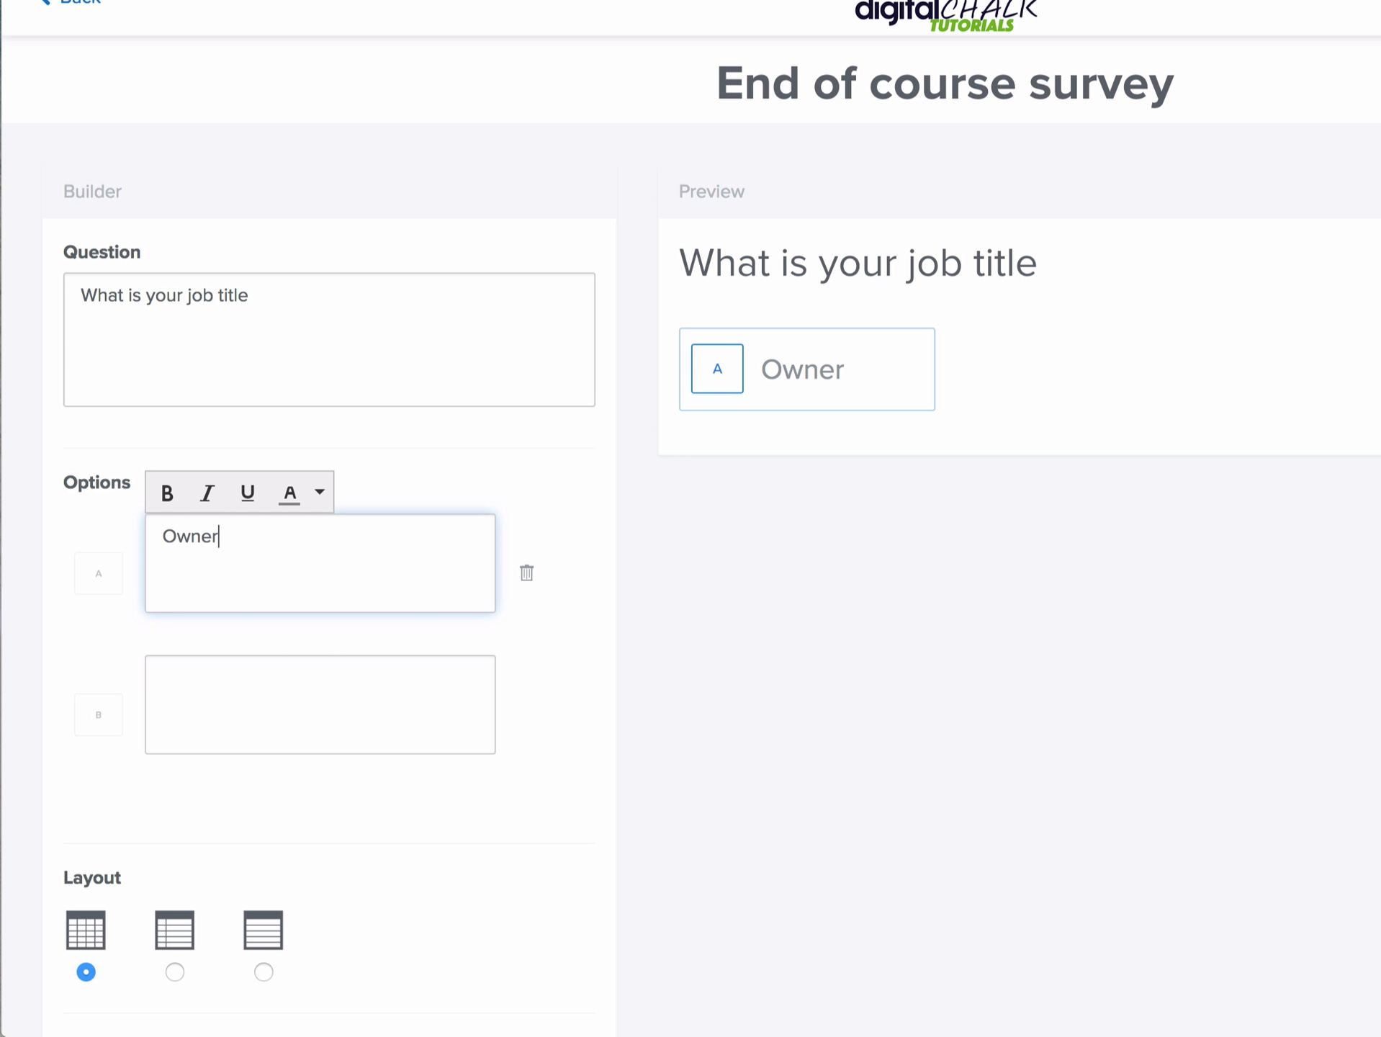
click(186, 677)
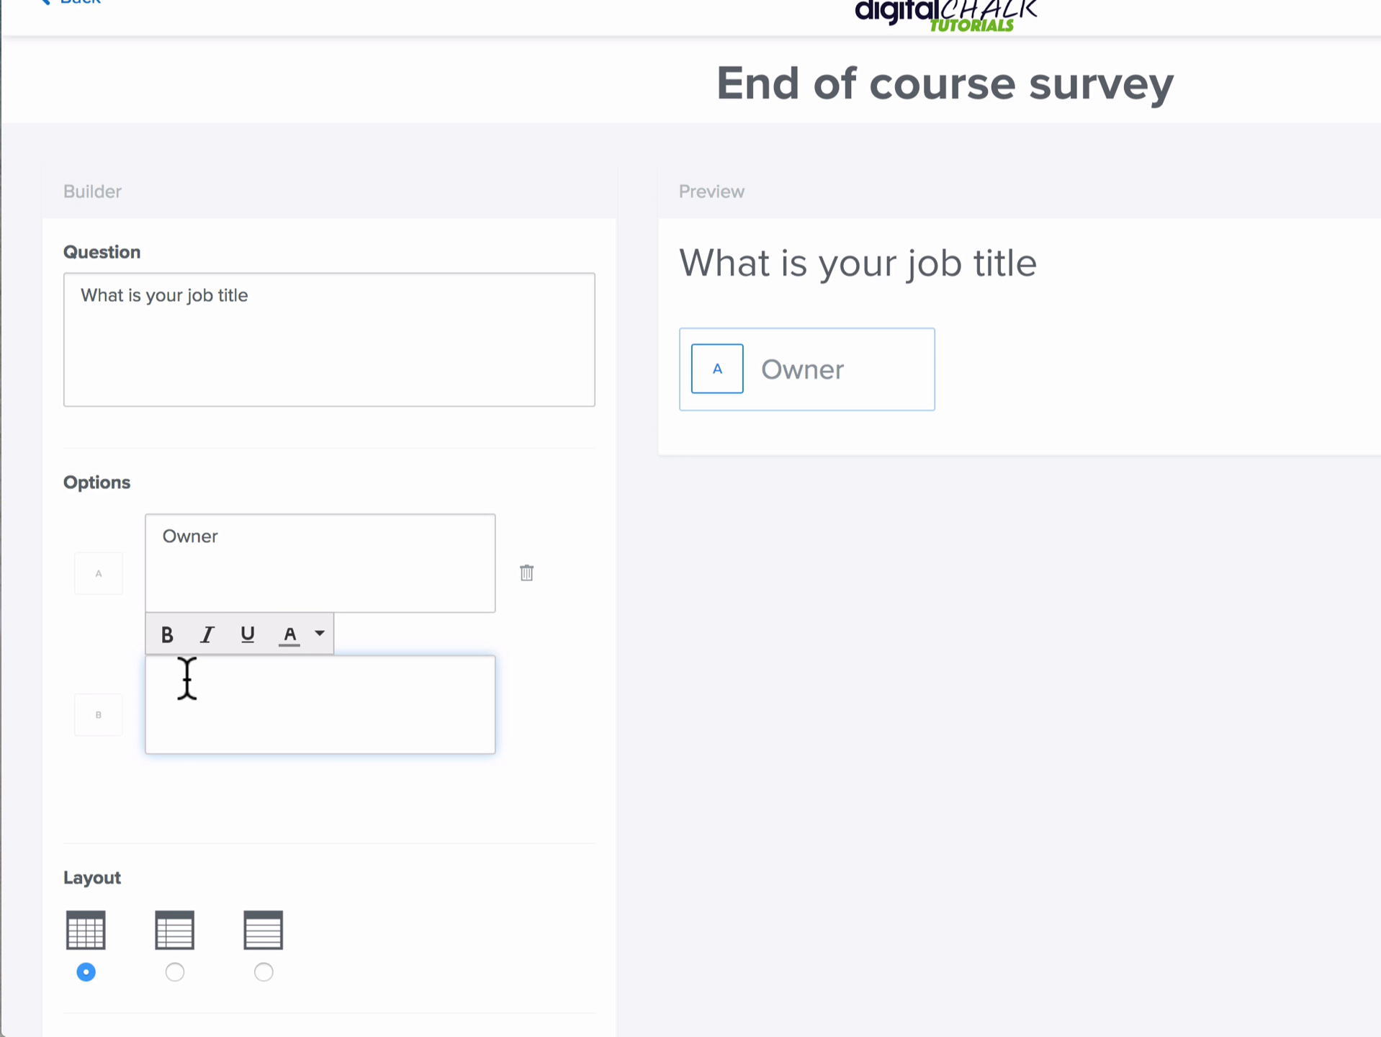
text(Director)
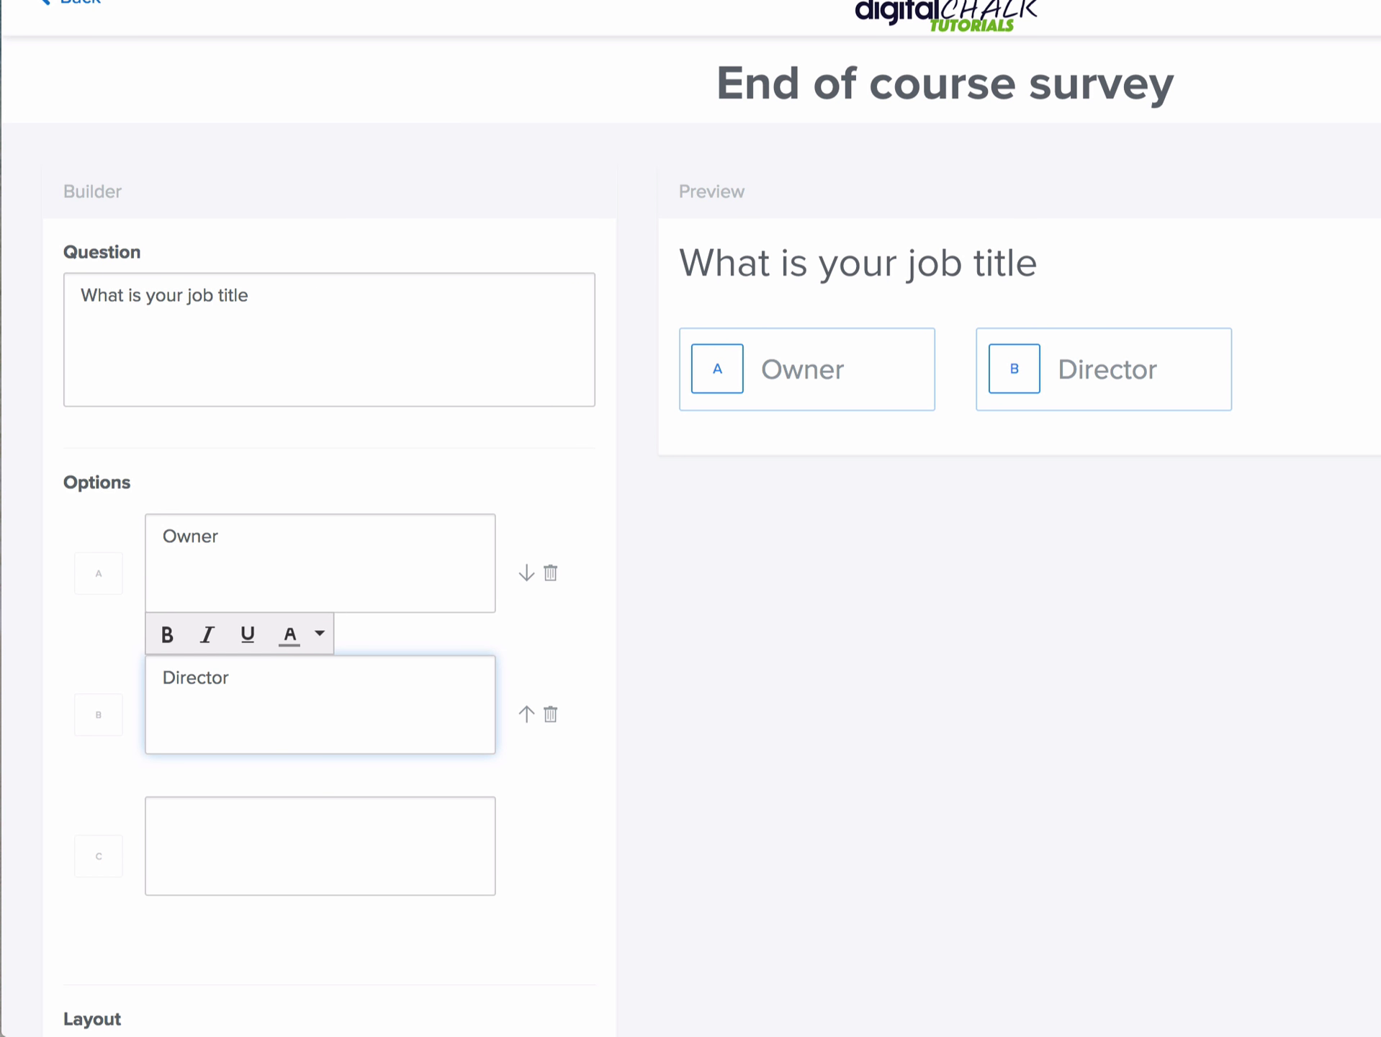
click(232, 823)
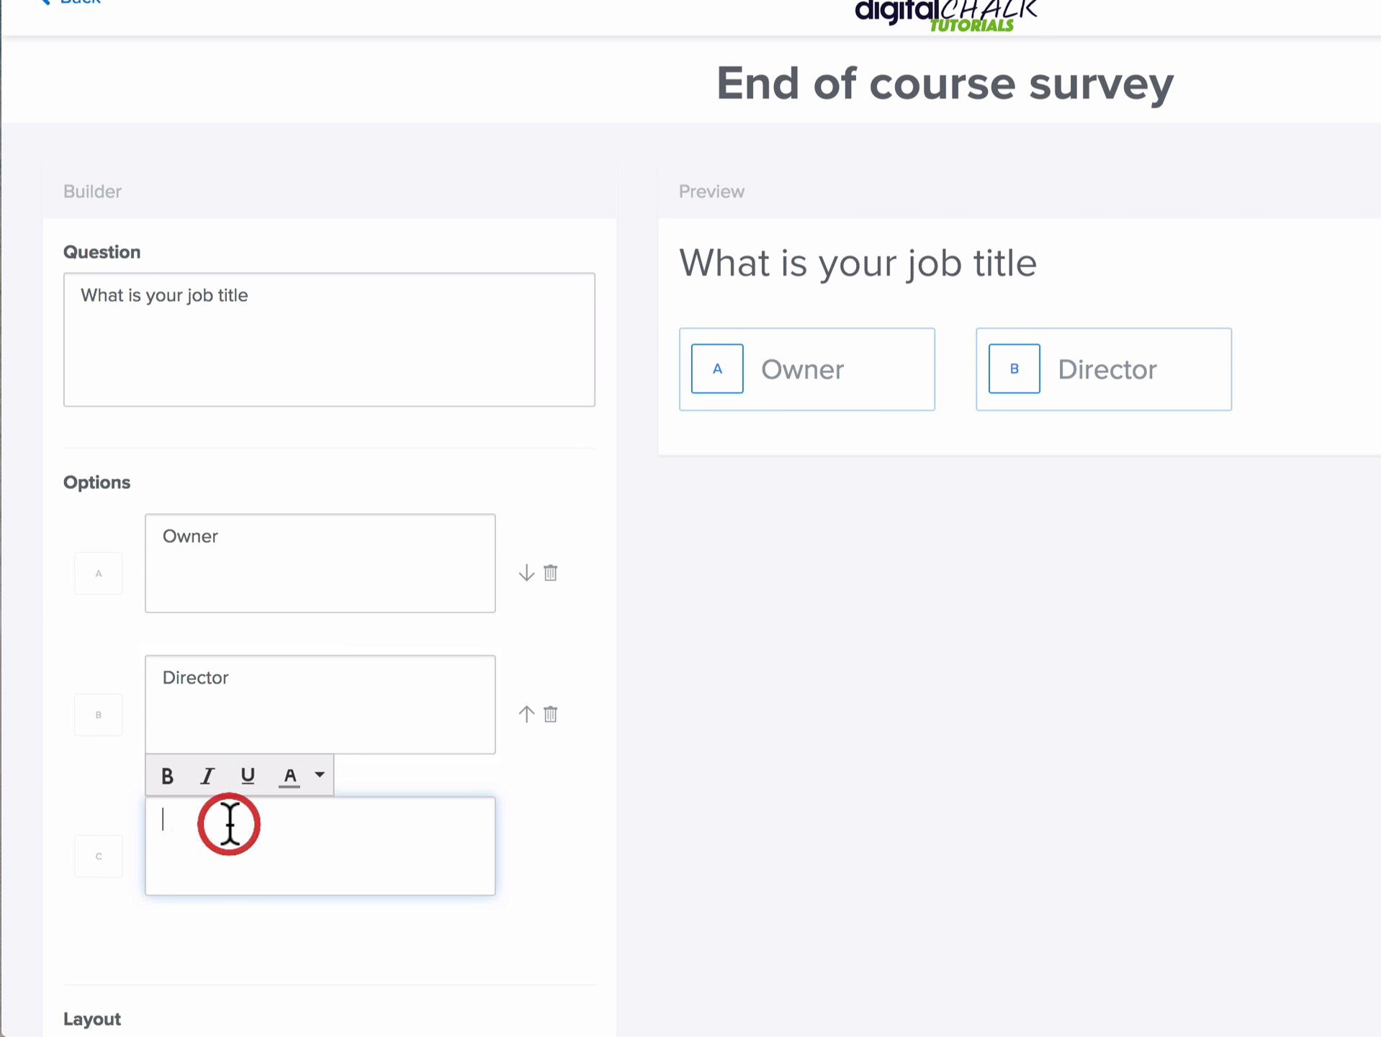
text(Manager)
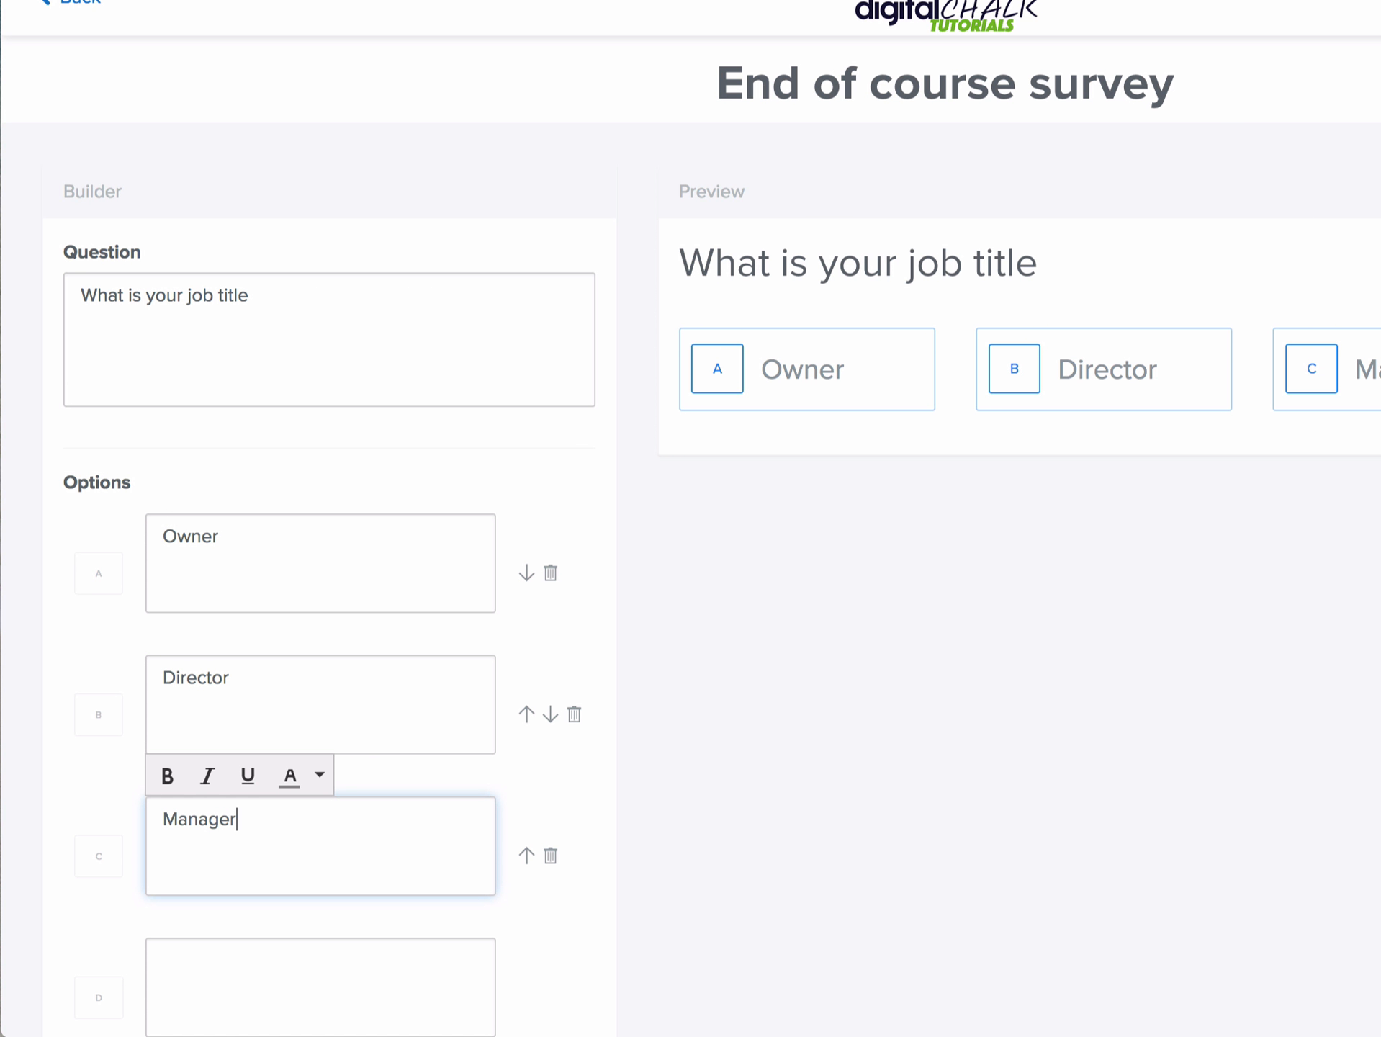
scroll(179, 869, down, 5)
click(213, 607)
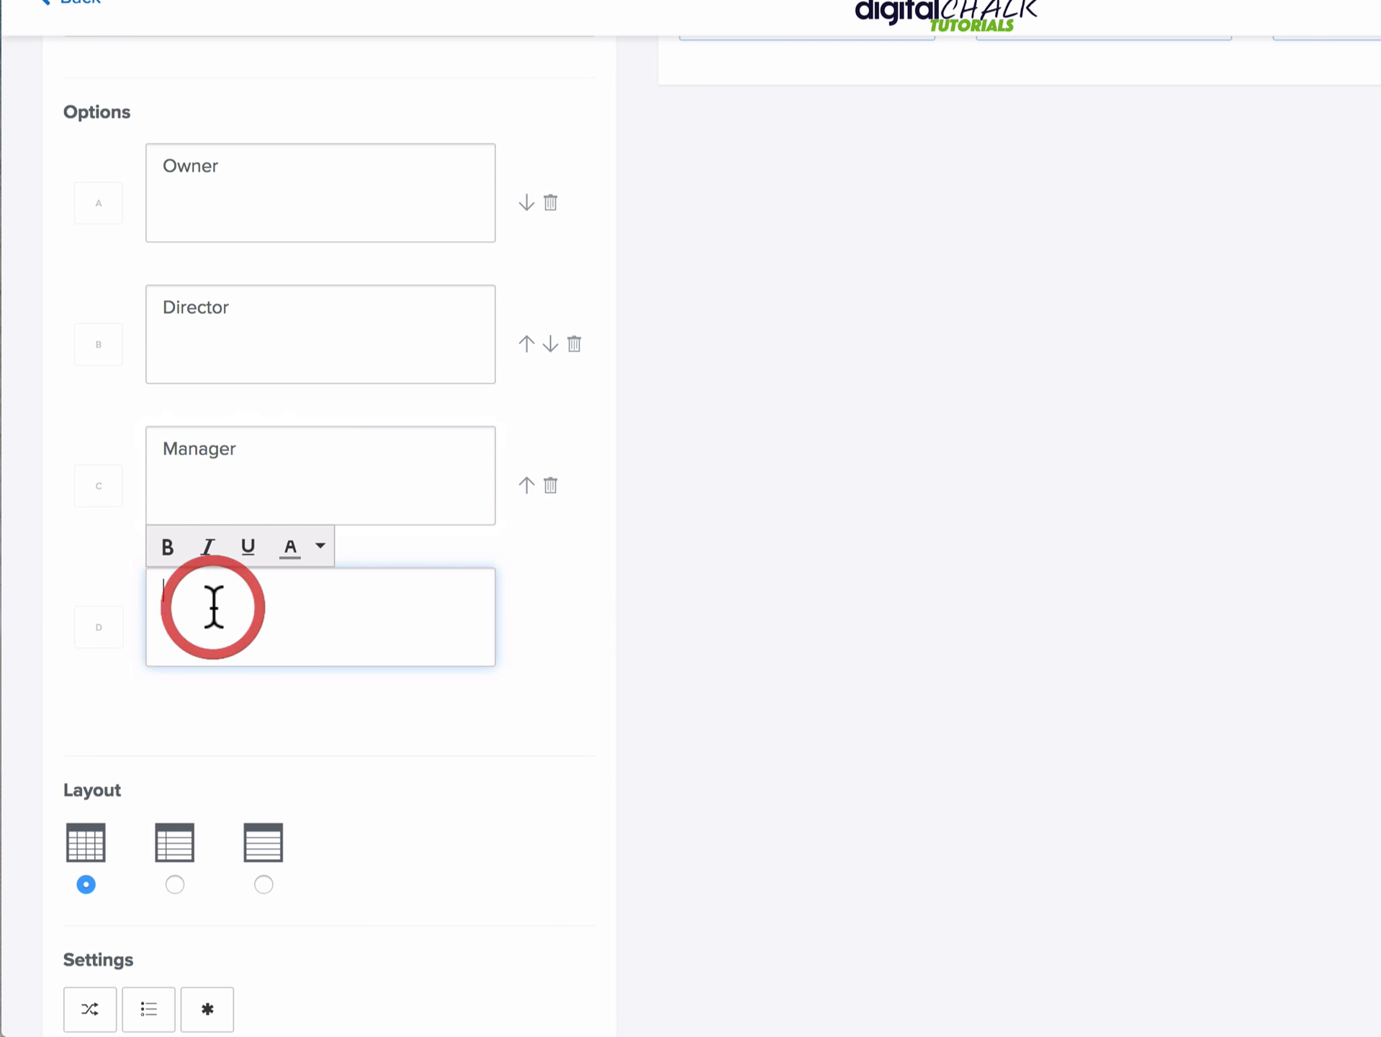
text(Employee)
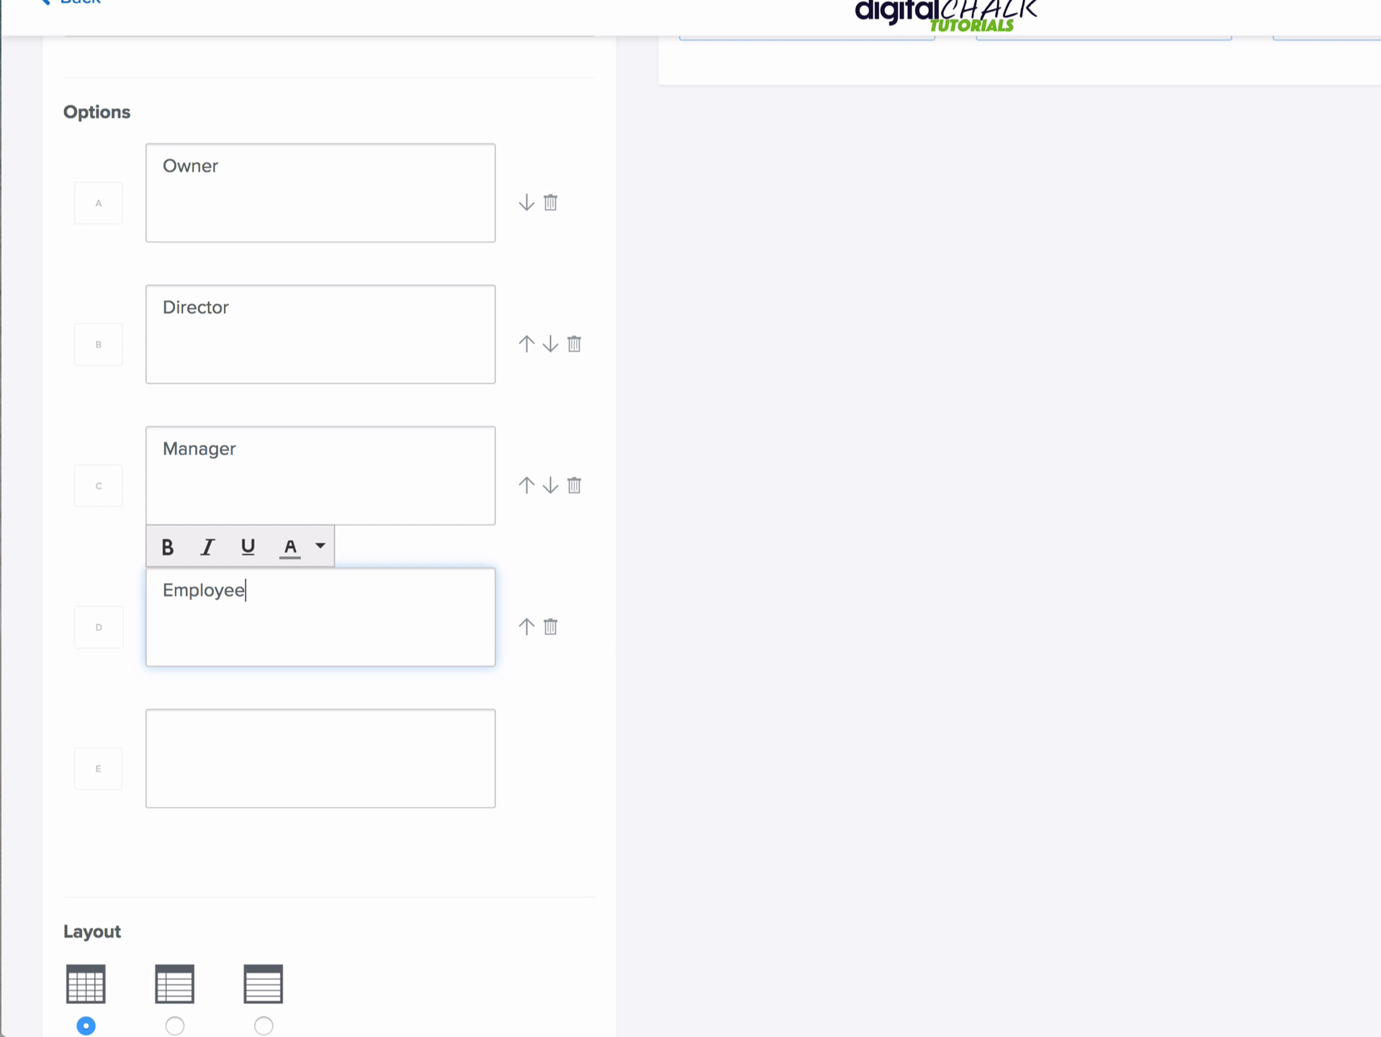
click(234, 771)
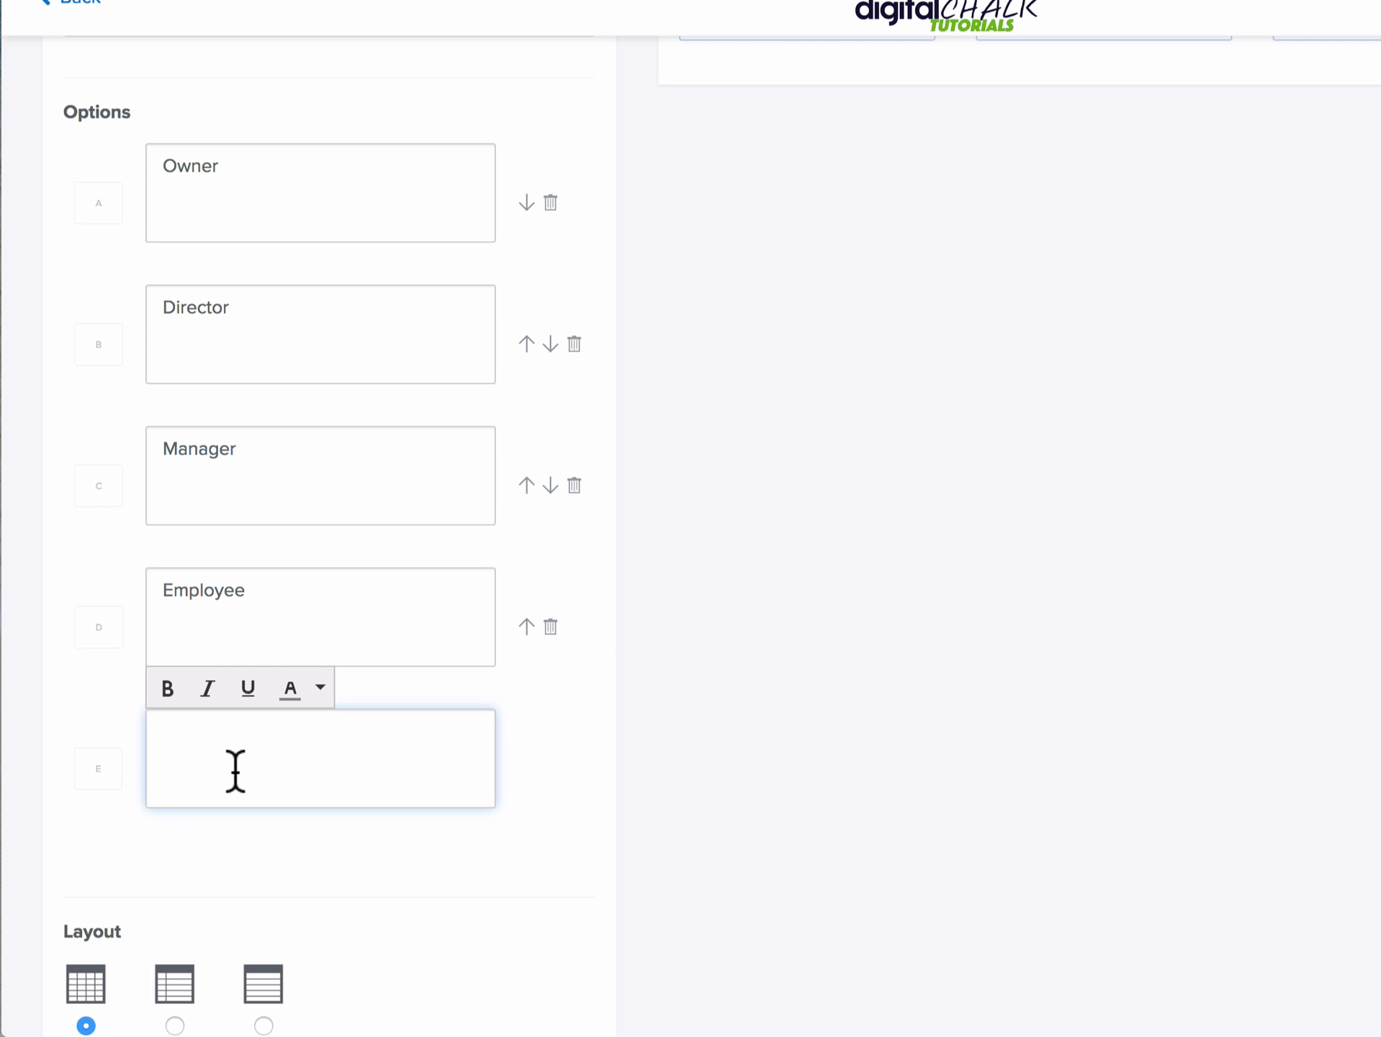
text(Other)
- Try the full-width stacked layout and the narrow single-column layout for the job title options, comparing each in the preview
scroll(237, 473, down, 4)
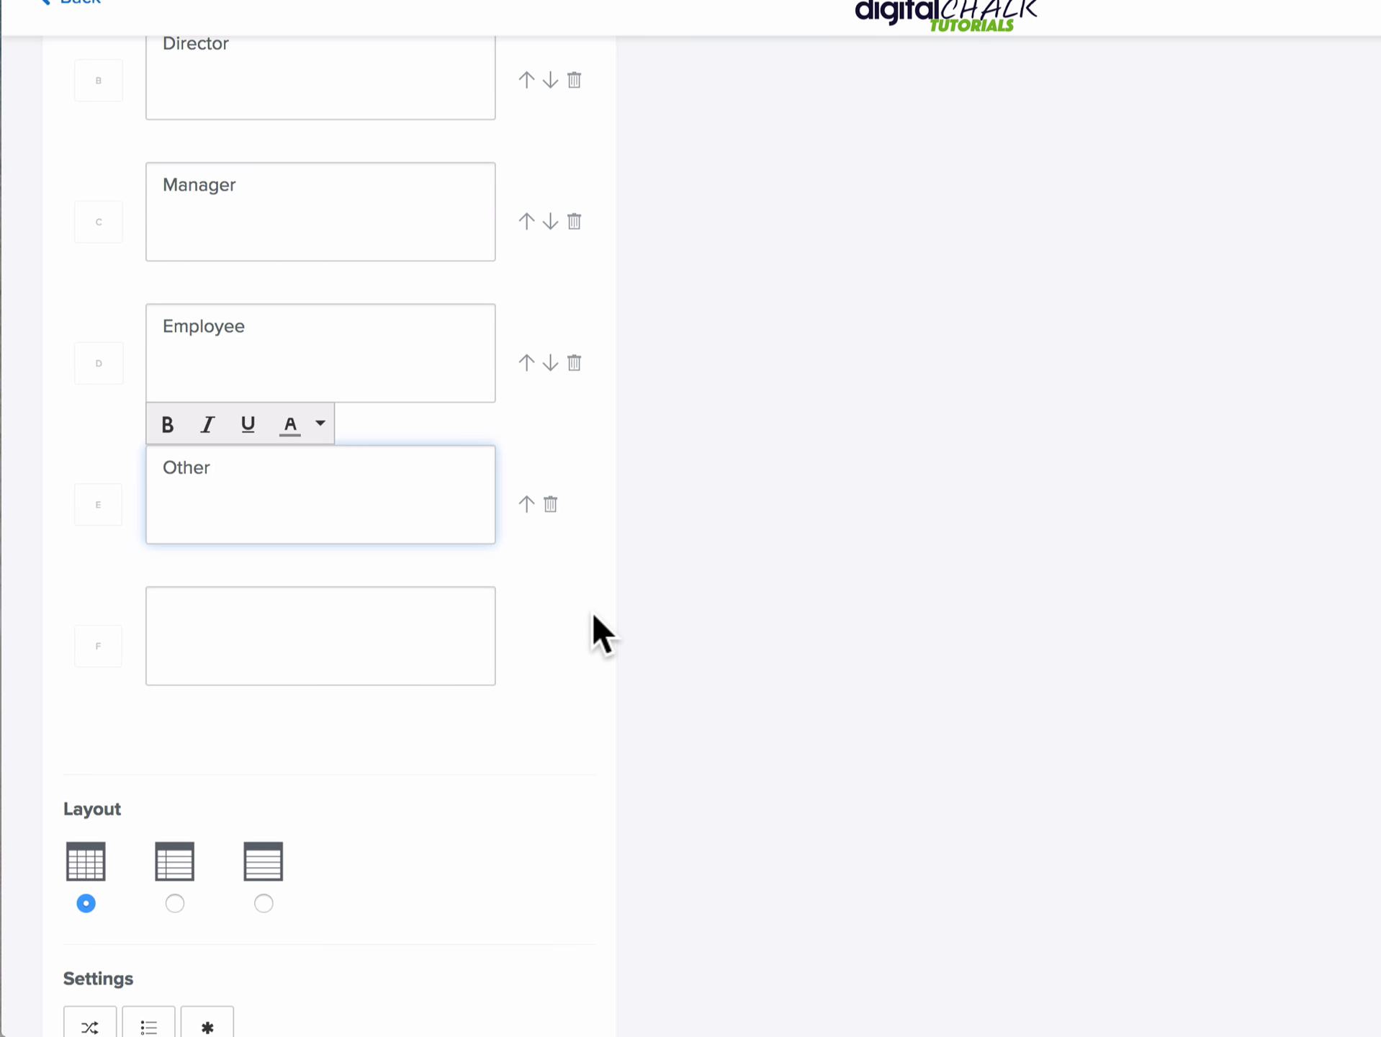
scroll(591, 610, down, 4)
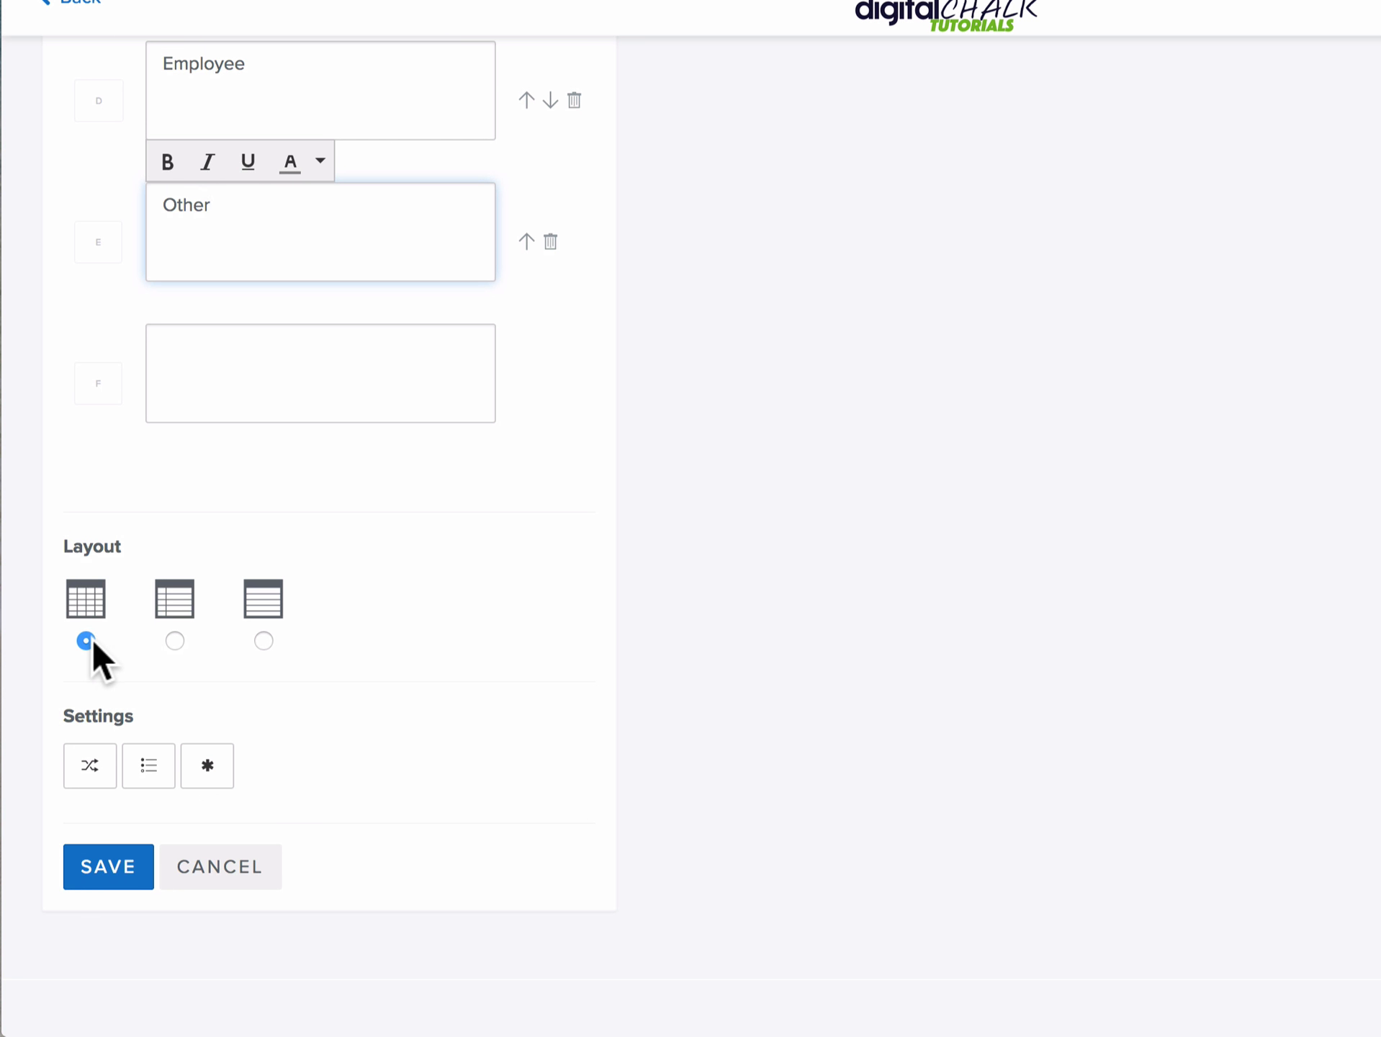
scroll(681, 589, up, 12)
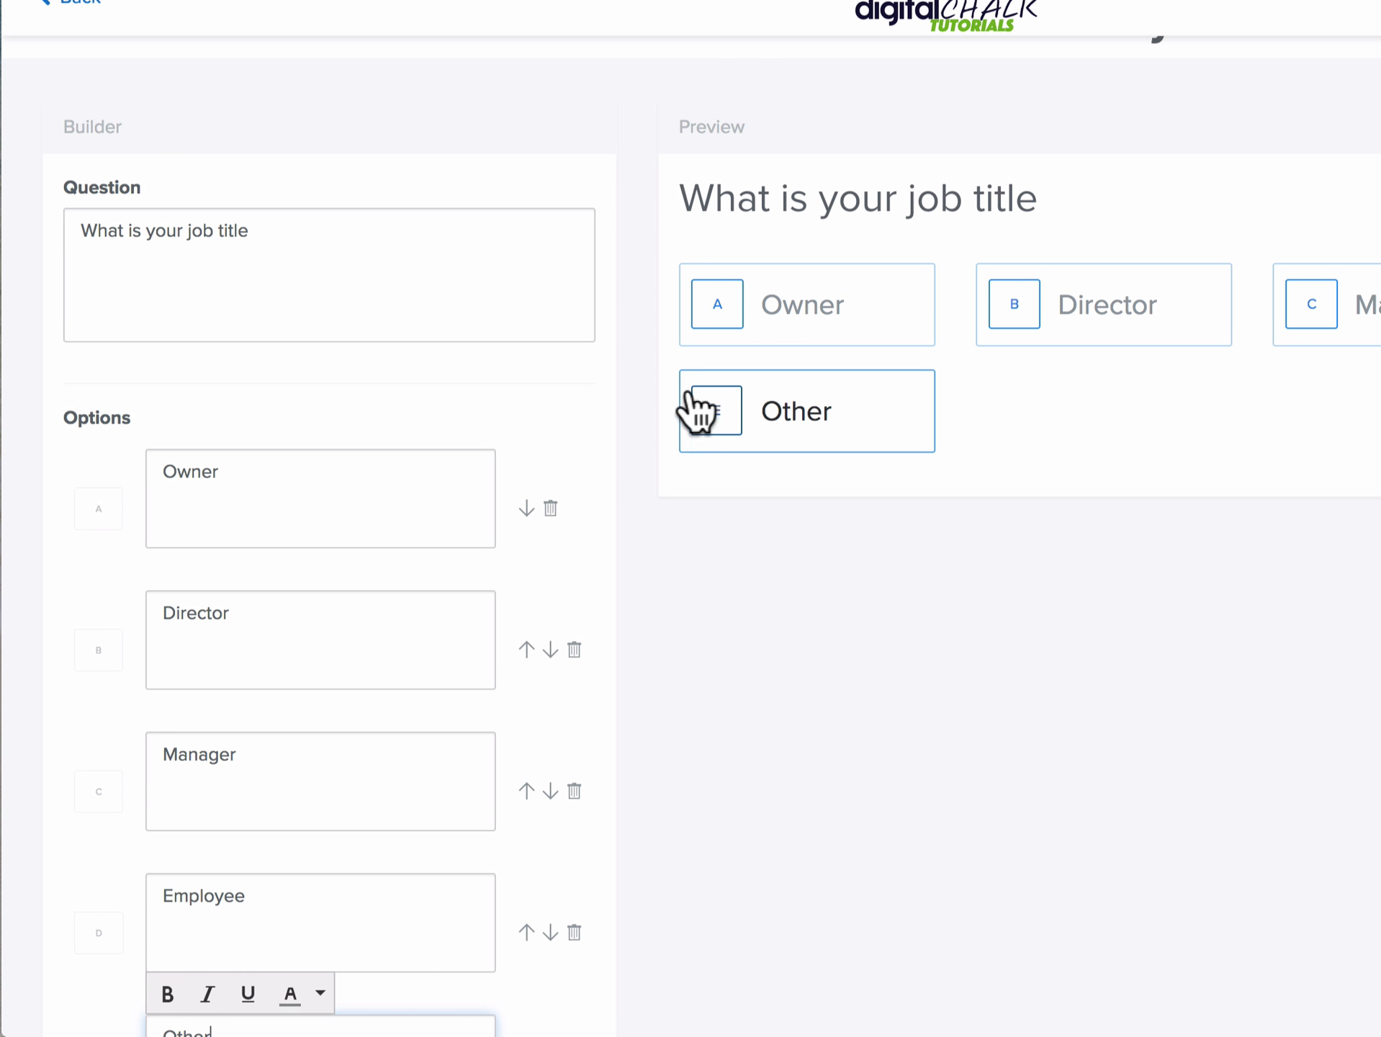
scroll(671, 598, down, 12)
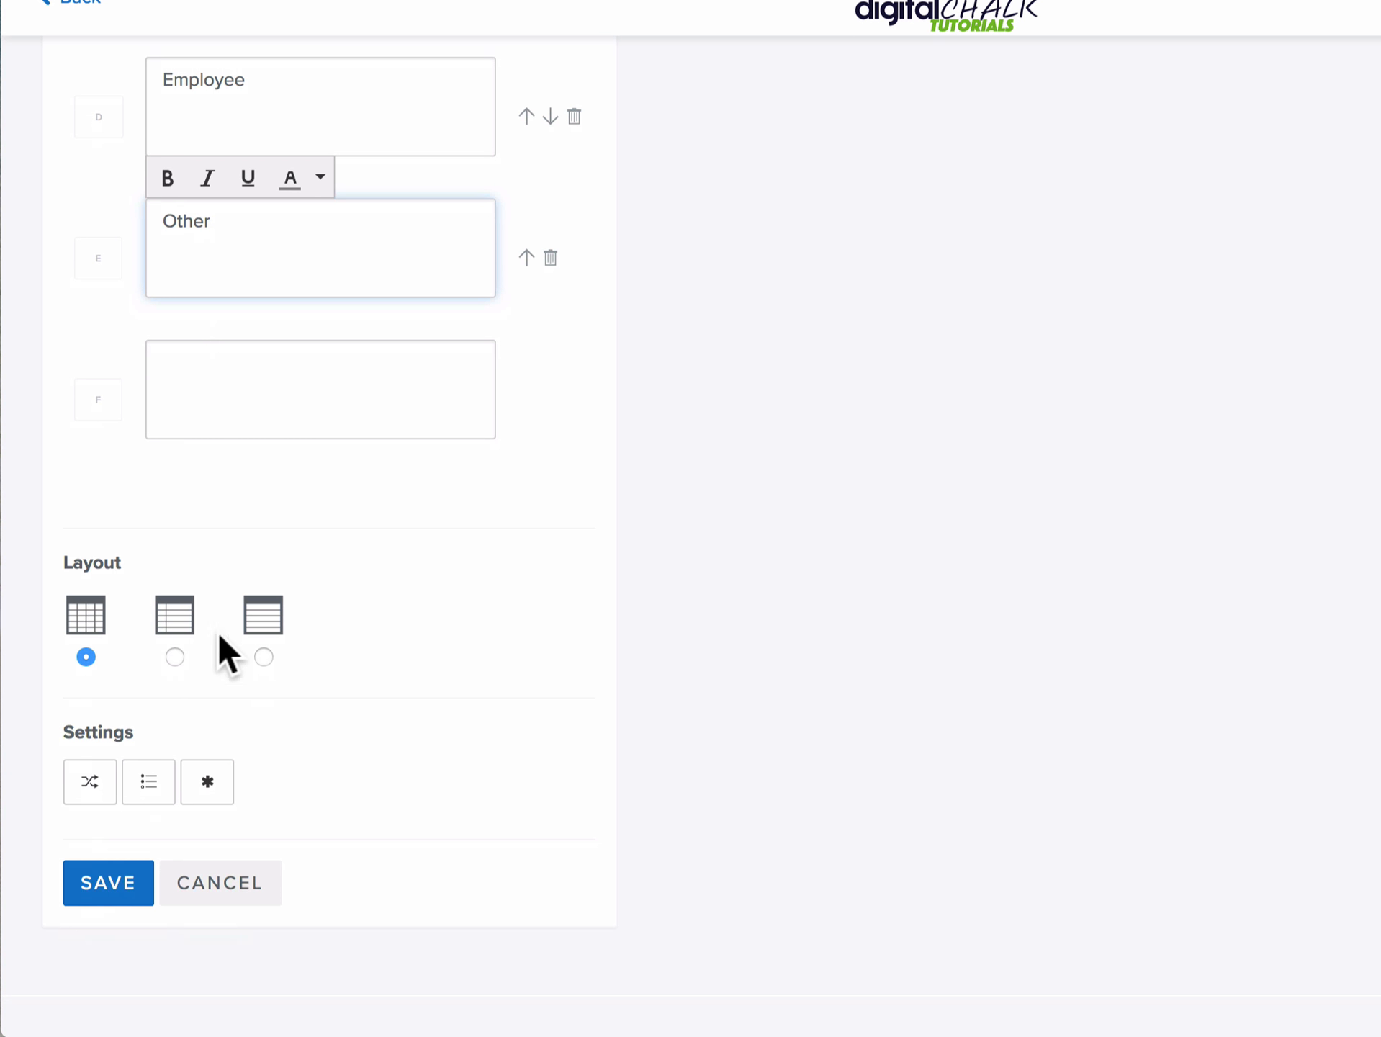
click(173, 655)
scroll(1020, 432, up, 10)
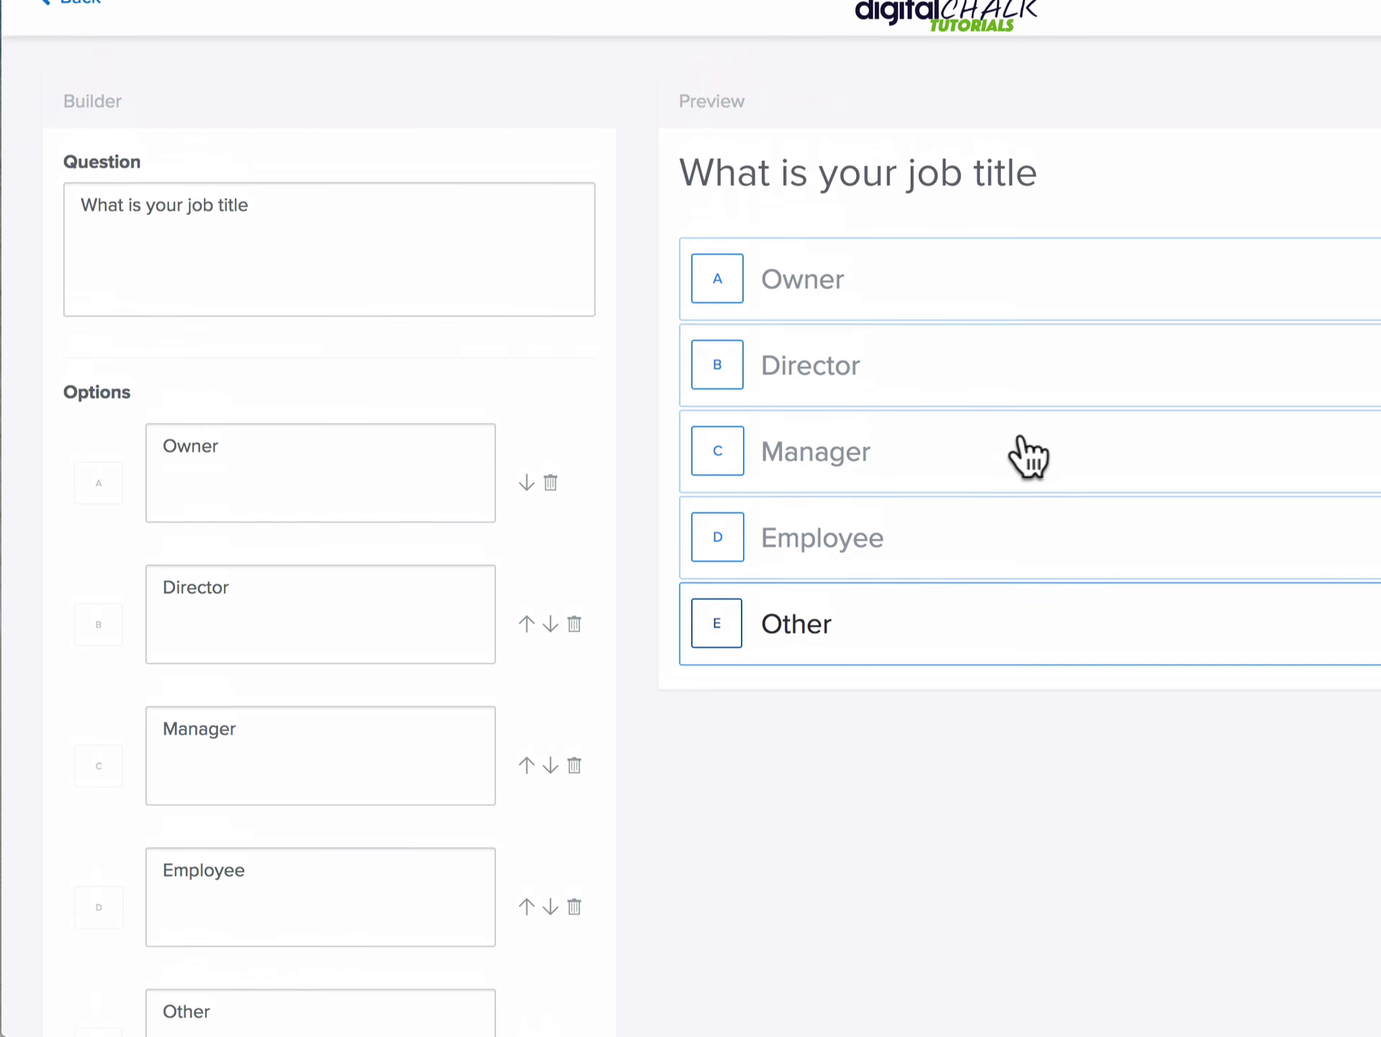
scroll(1022, 454, down, 12)
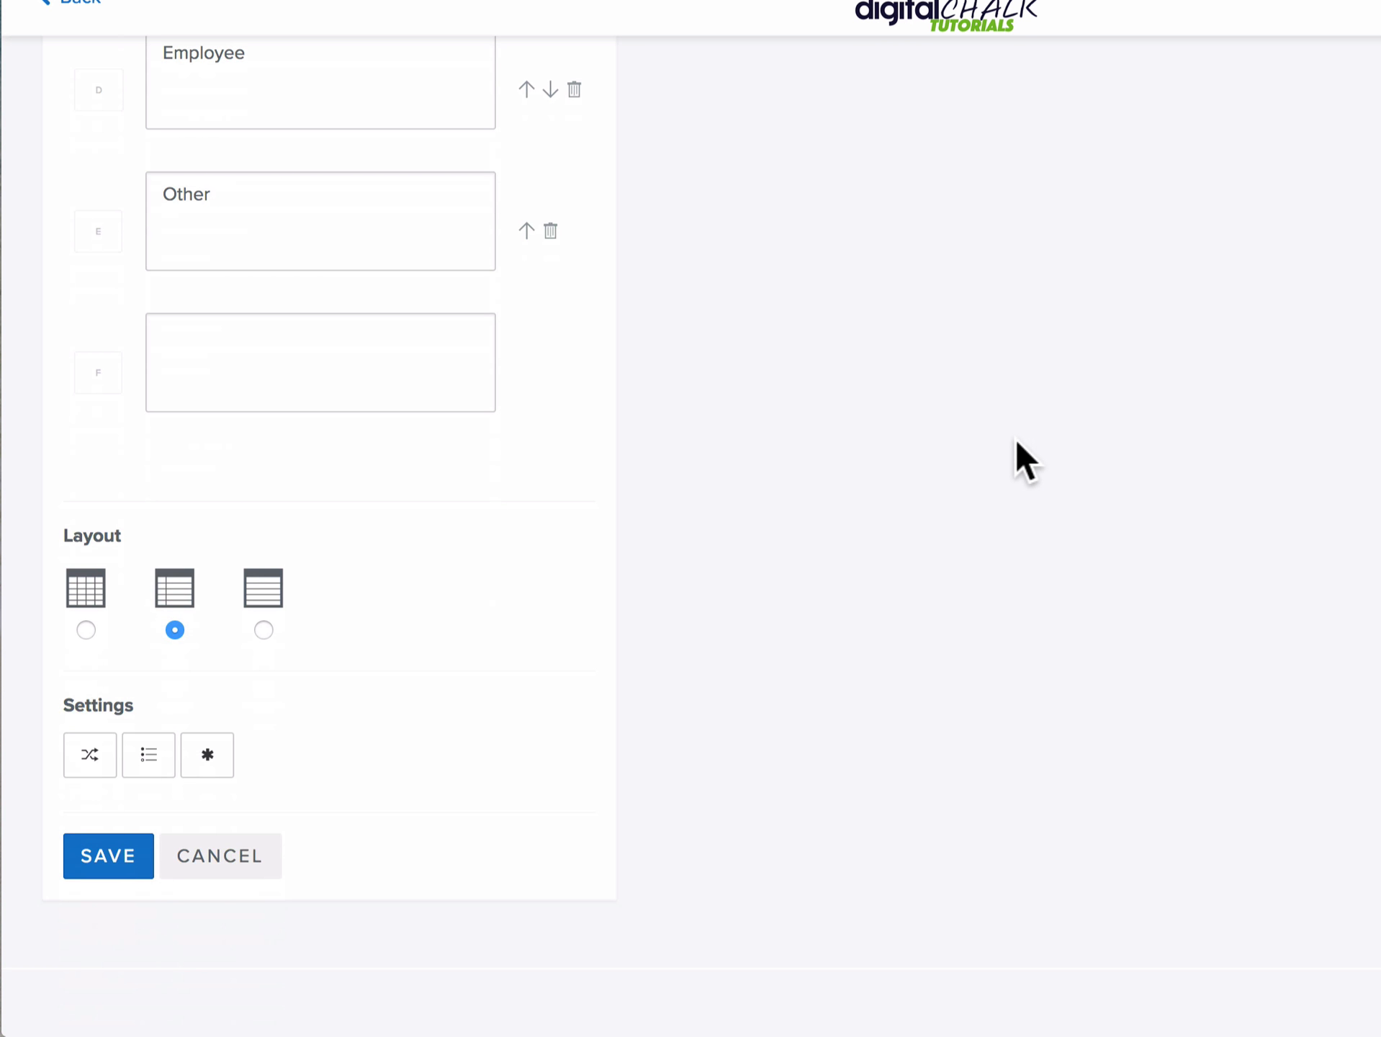
click(265, 631)
scroll(929, 540, up, 10)
scroll(929, 551, down, 12)
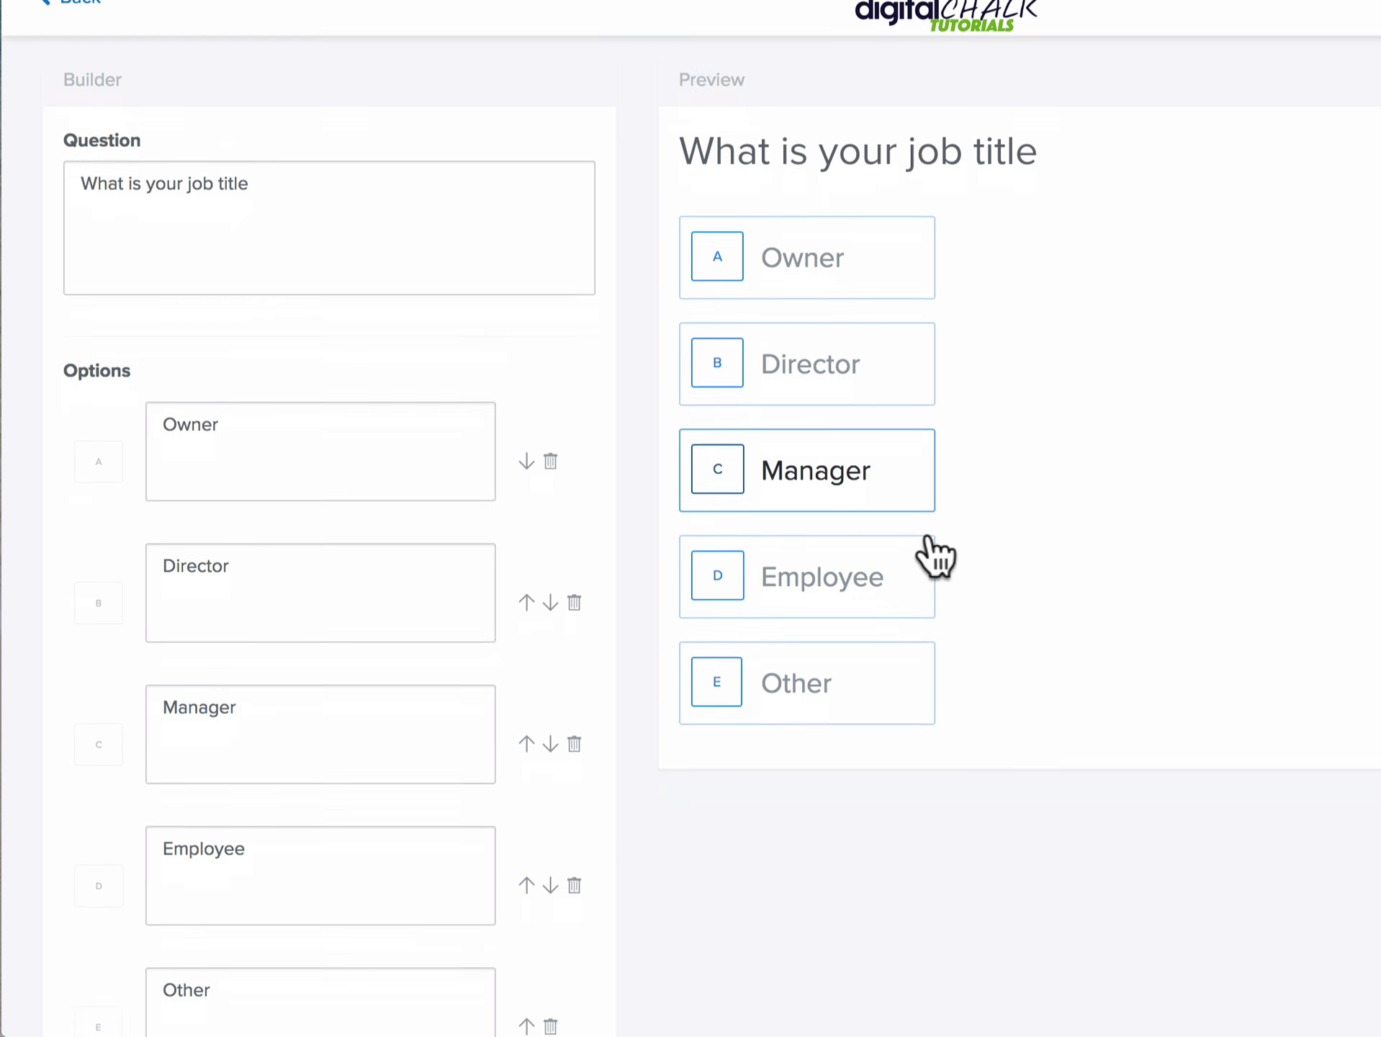
- Save the job title question as required, with its options in the full-width stacked layout
click(173, 631)
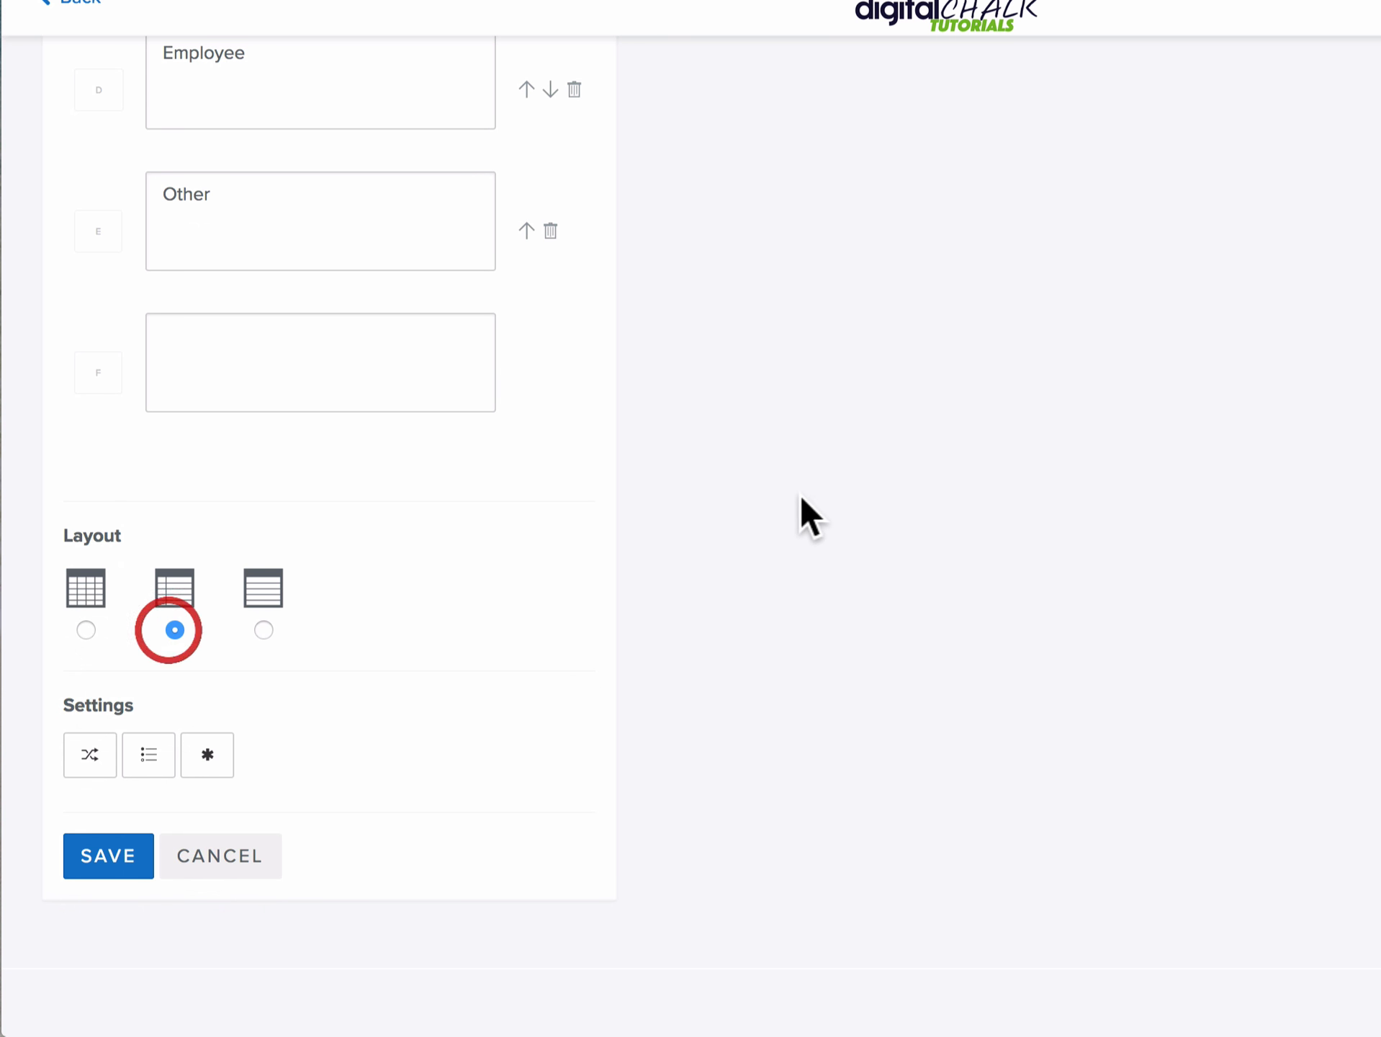
scroll(849, 526, up, 12)
scroll(857, 530, down, 11)
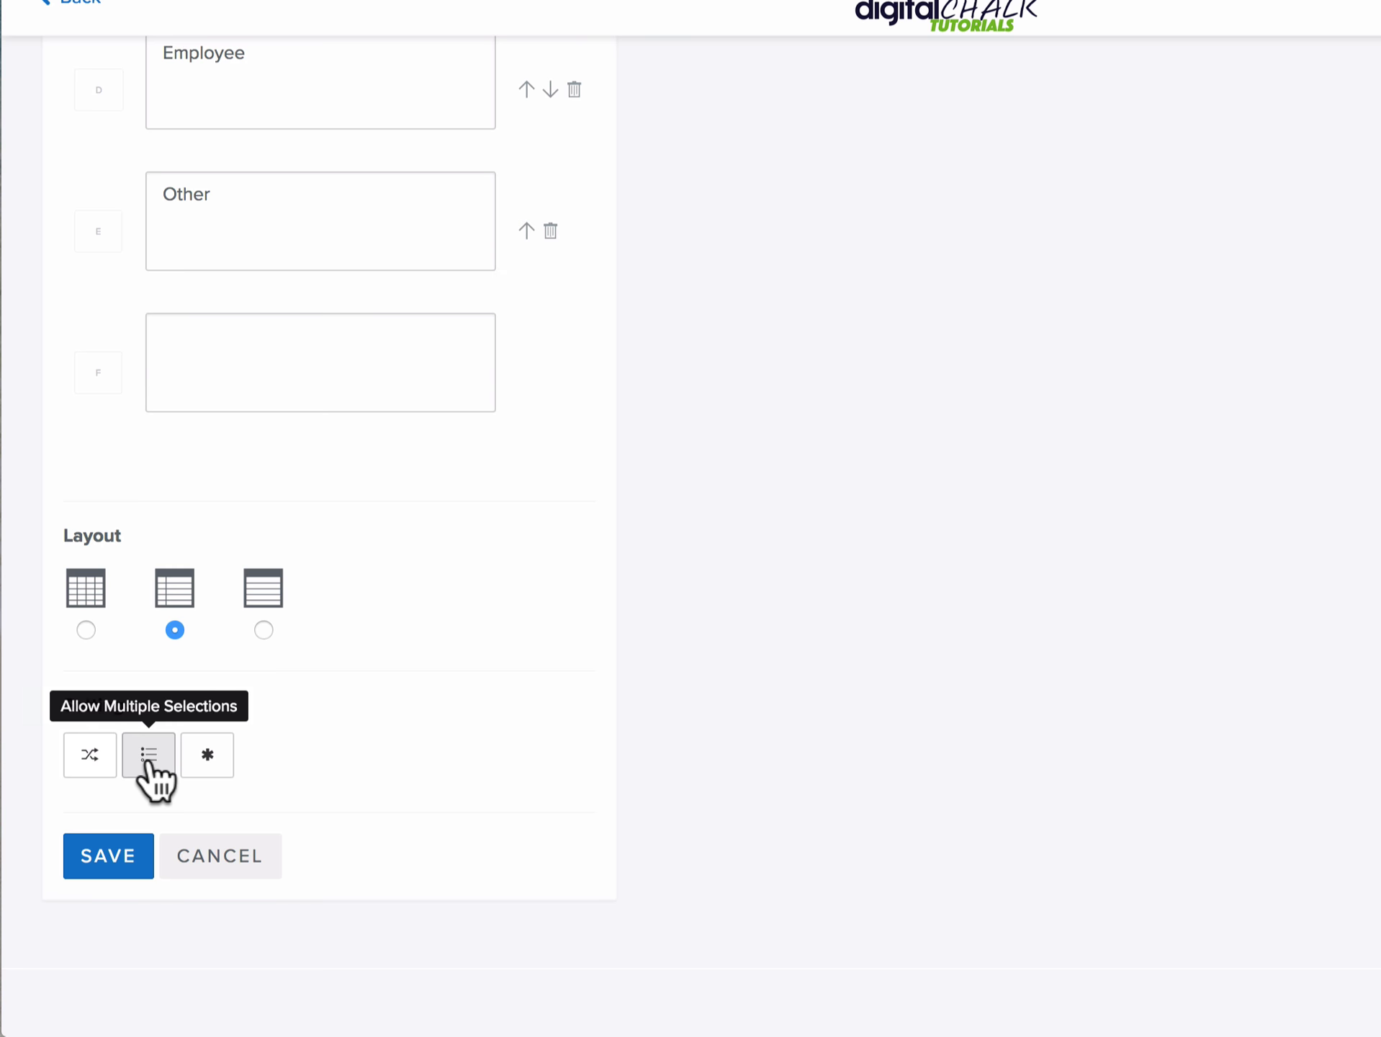
click(207, 756)
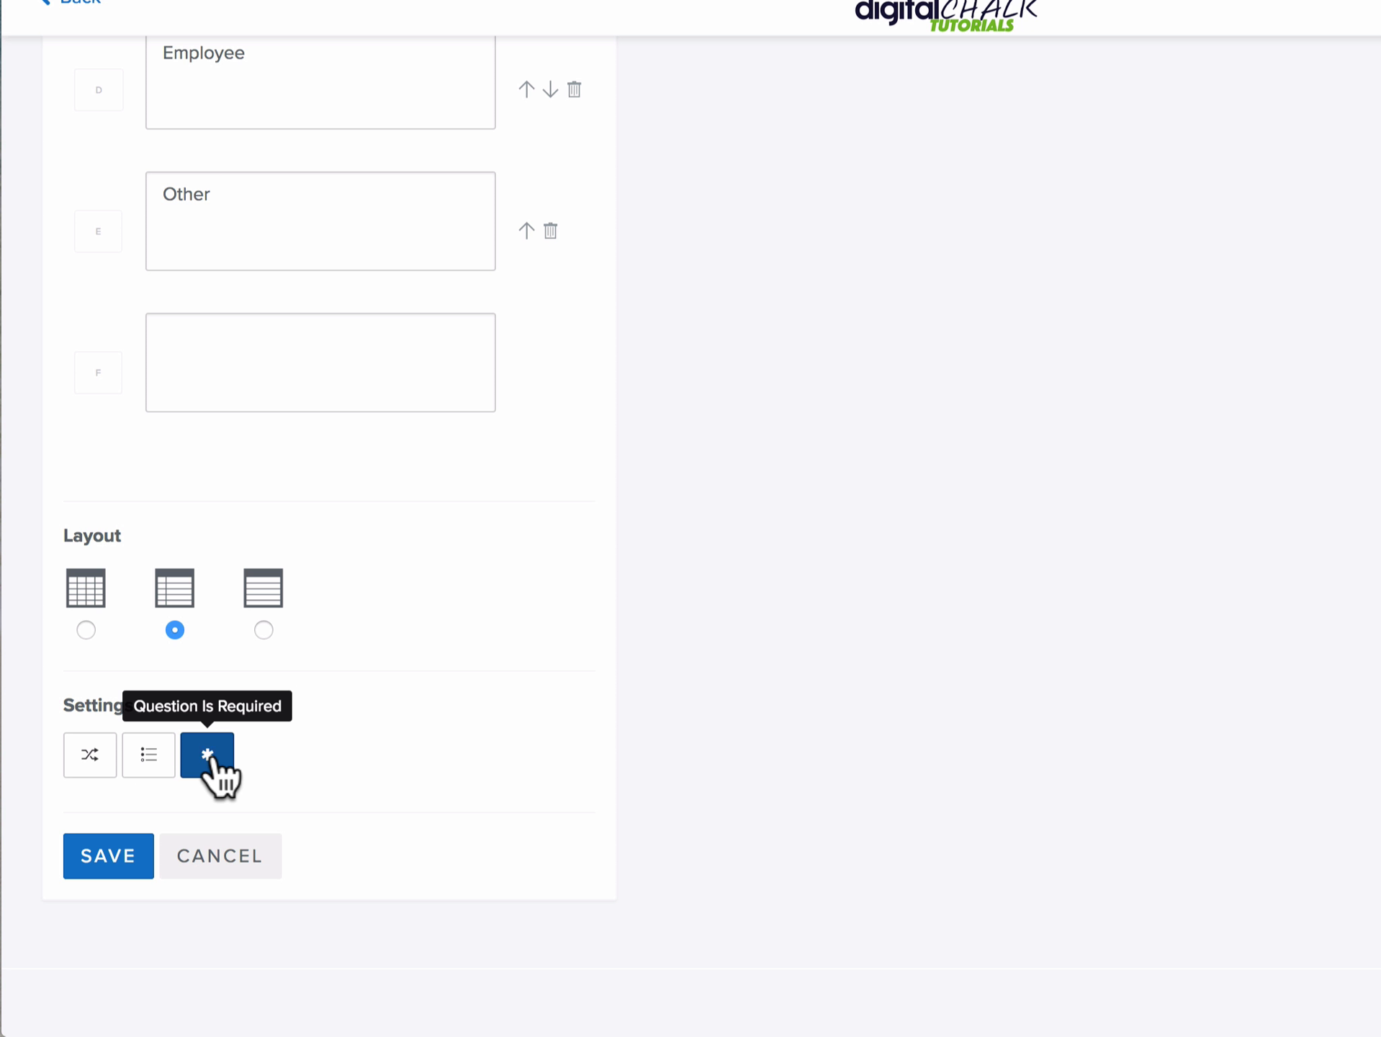
click(108, 857)
- Add a true/false question to the end of the survey with the text "I really enjoyed this course"
scroll(598, 534, down, 2)
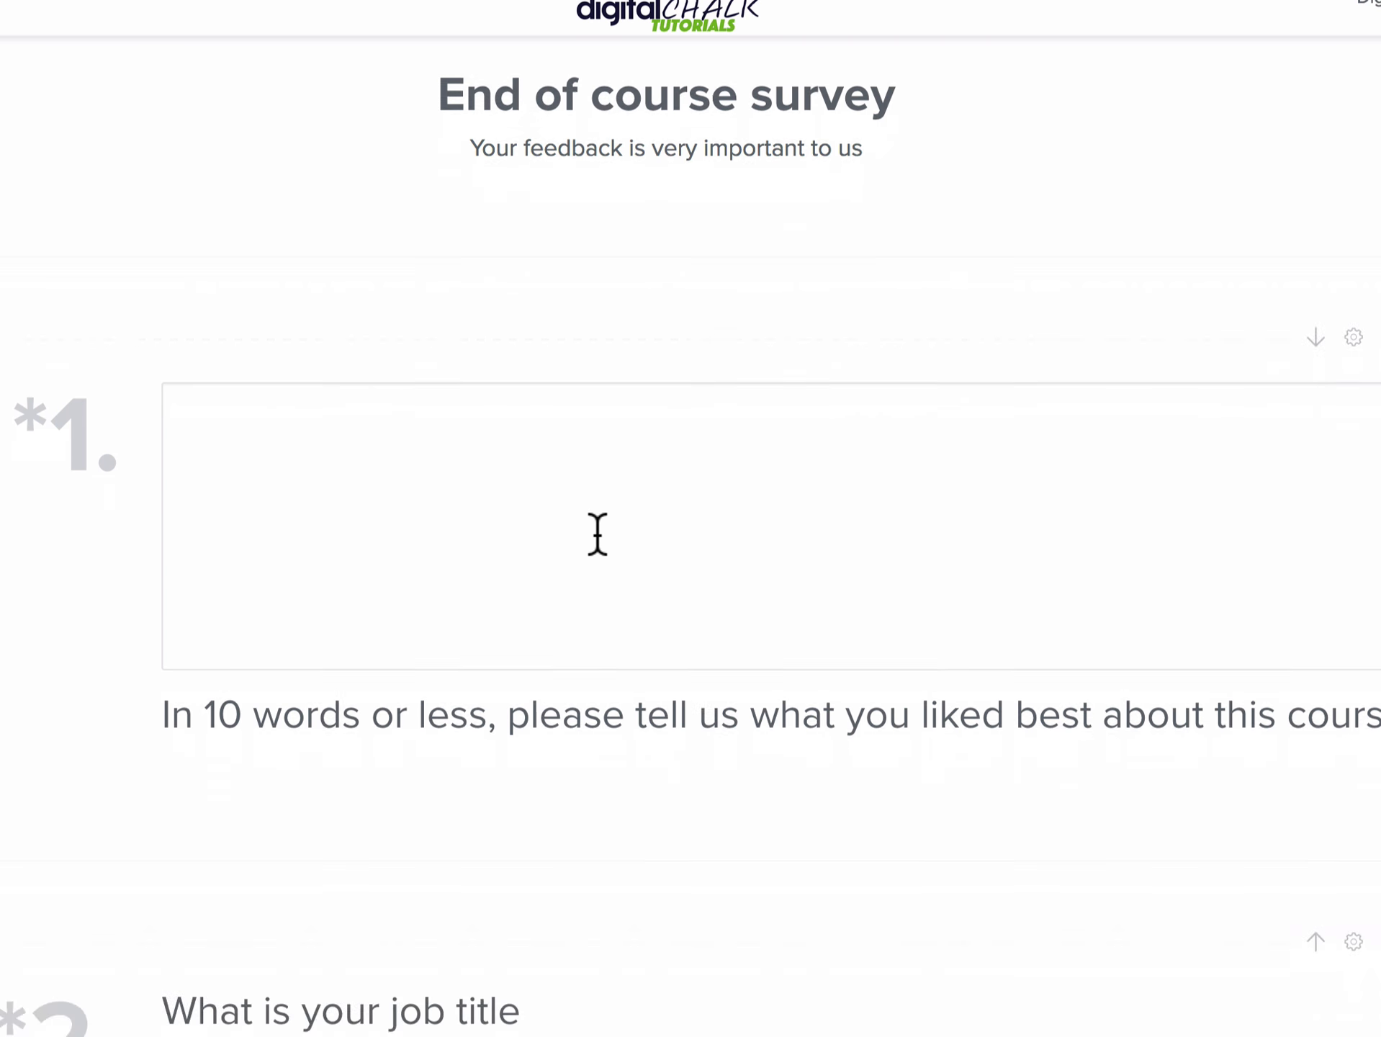
scroll(596, 540, down, 10)
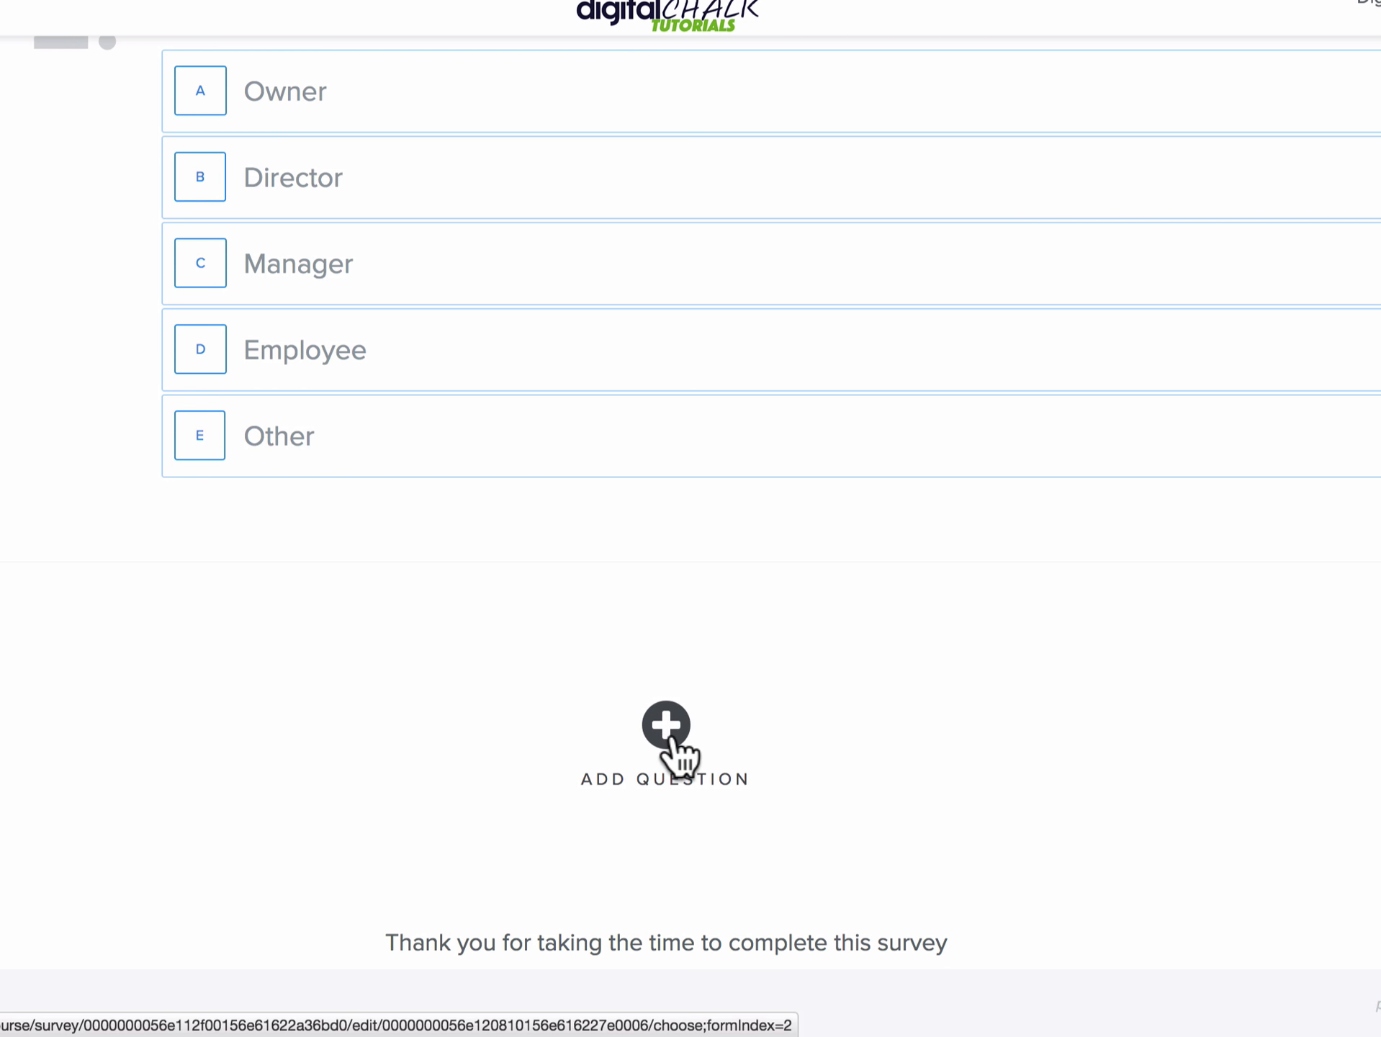
click(671, 733)
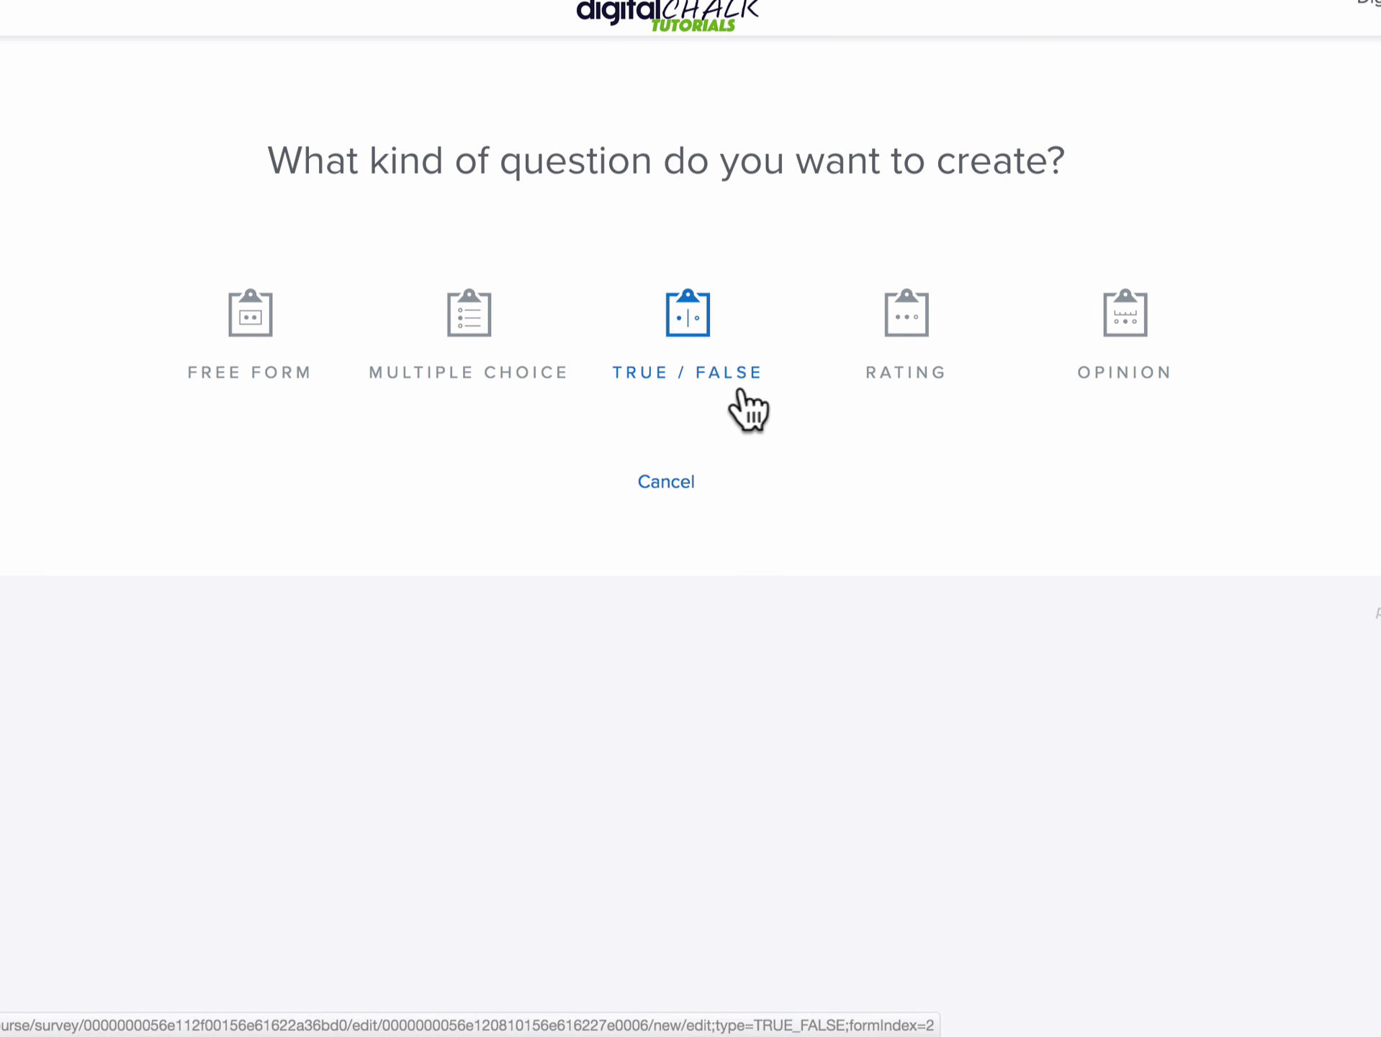
click(688, 327)
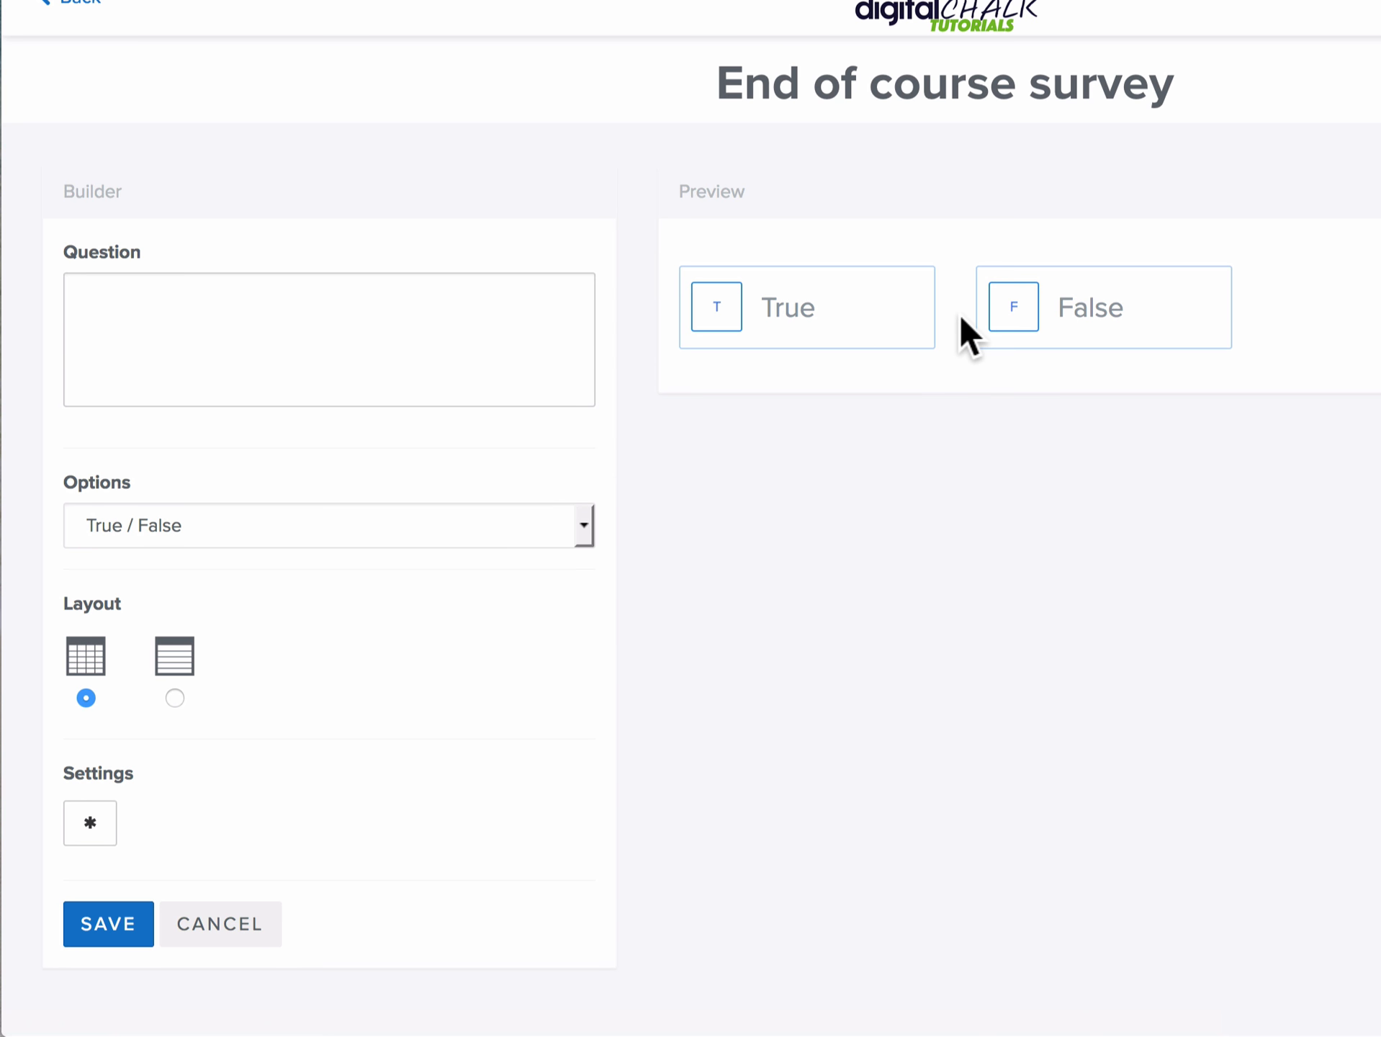
click(202, 333)
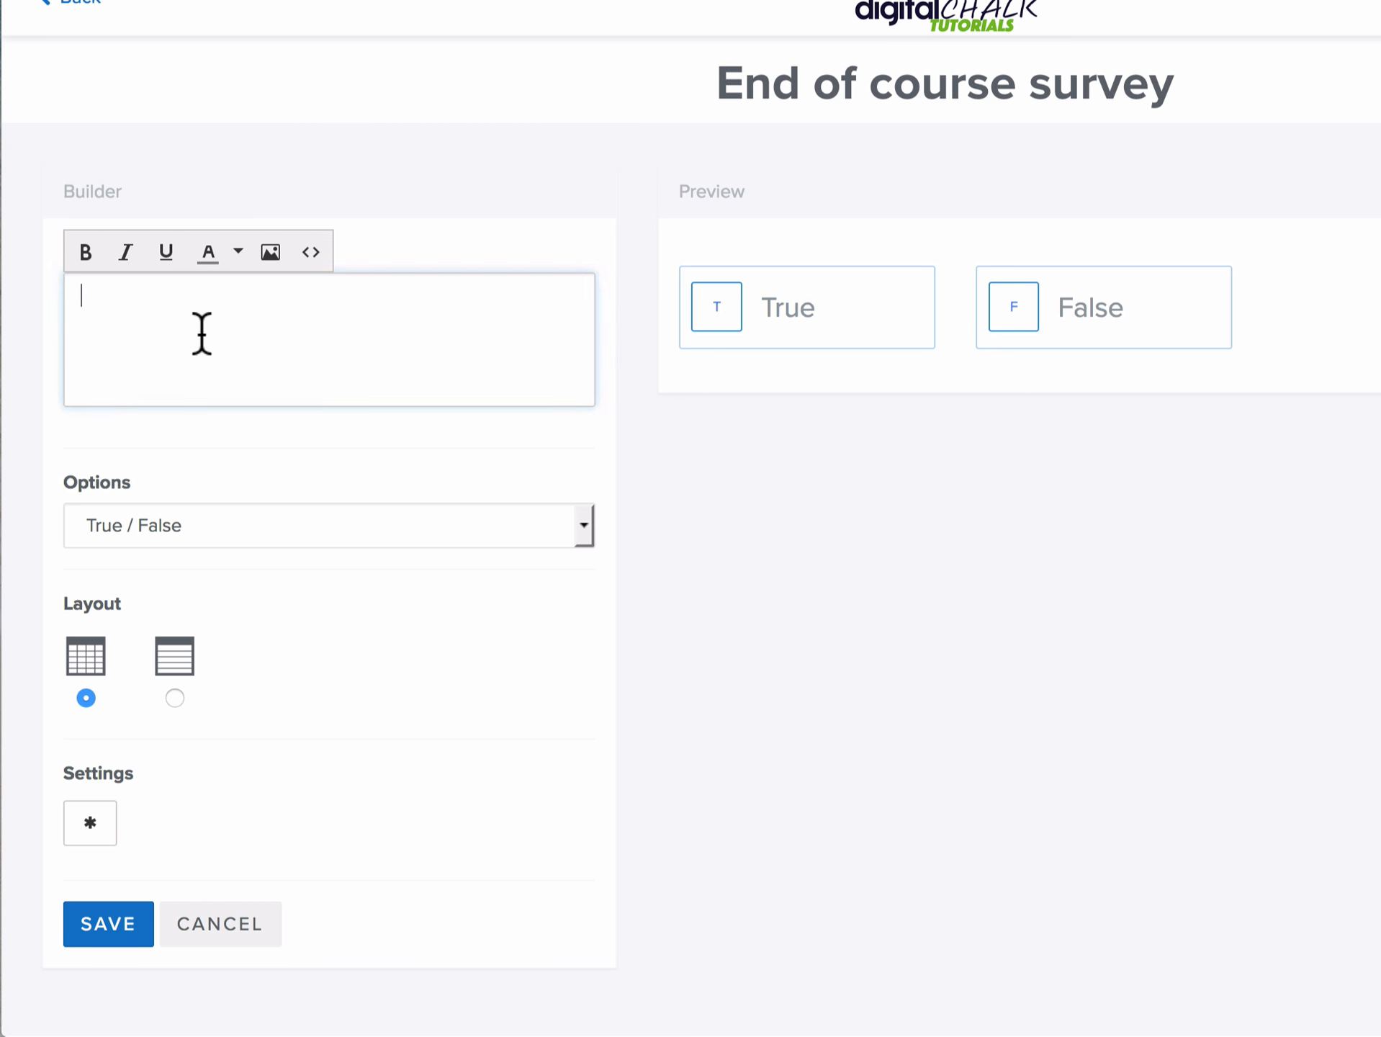
text(I reall)
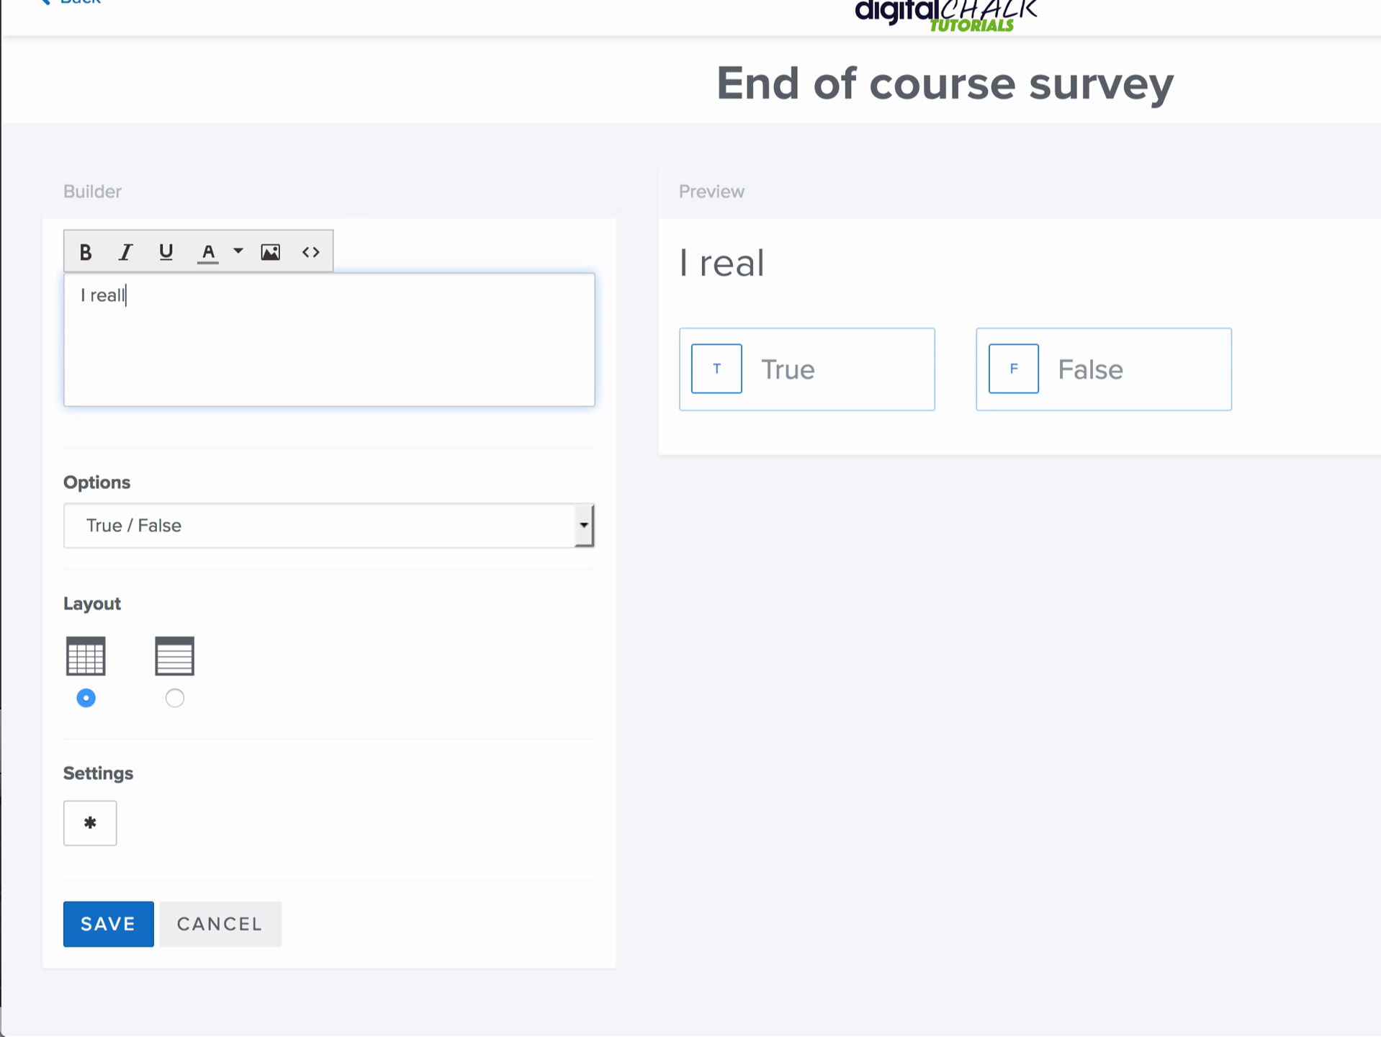
text(y enjoyed t)
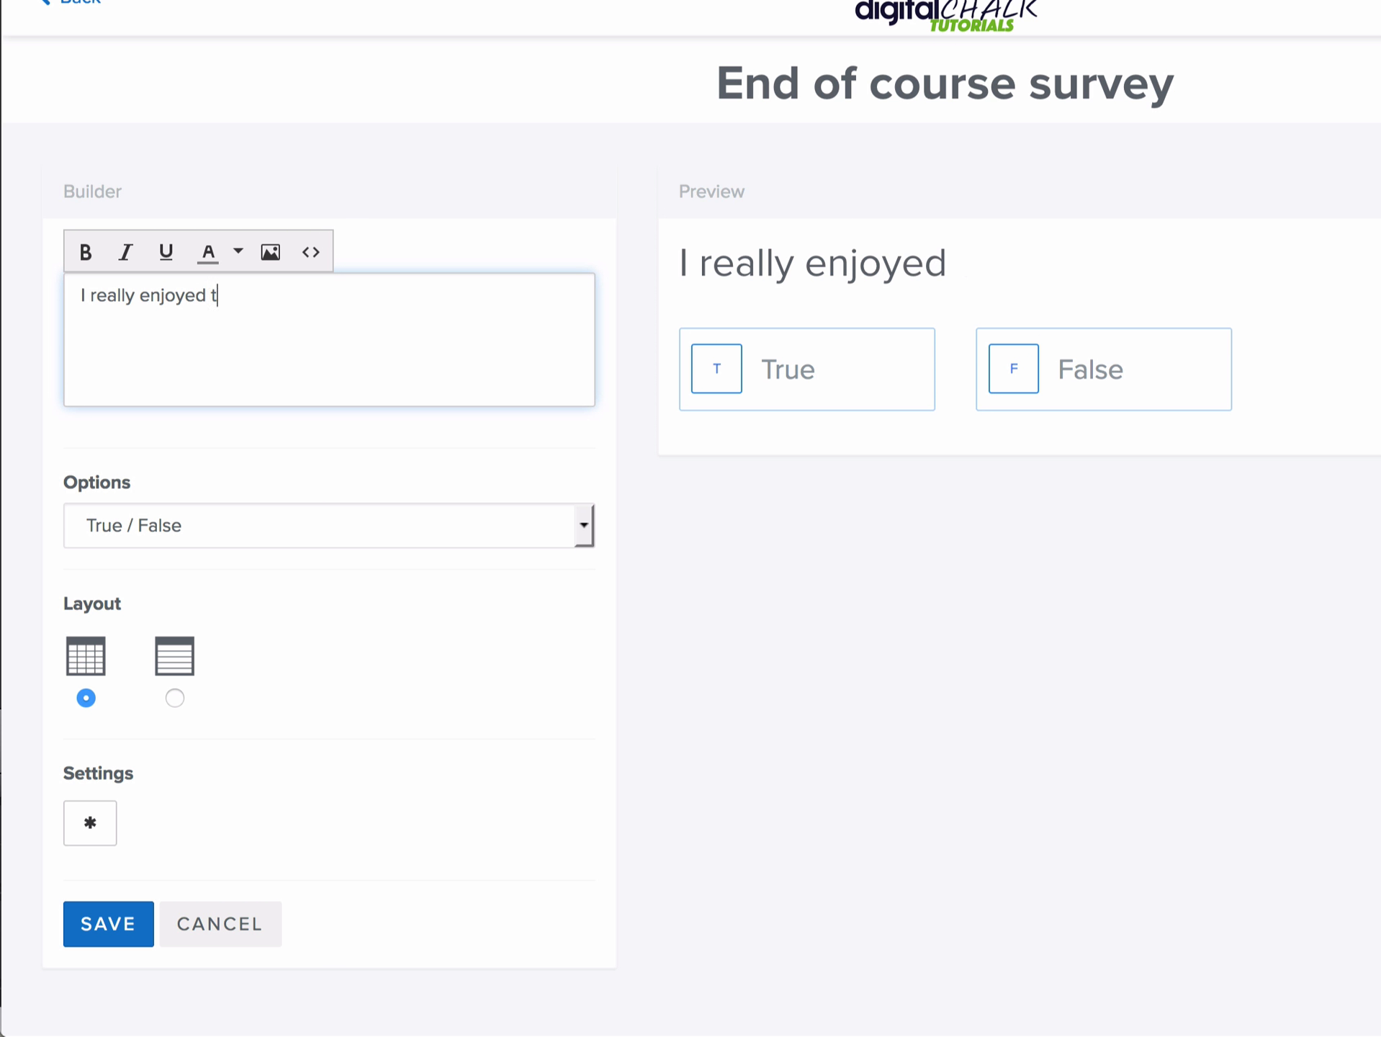
text(his course)
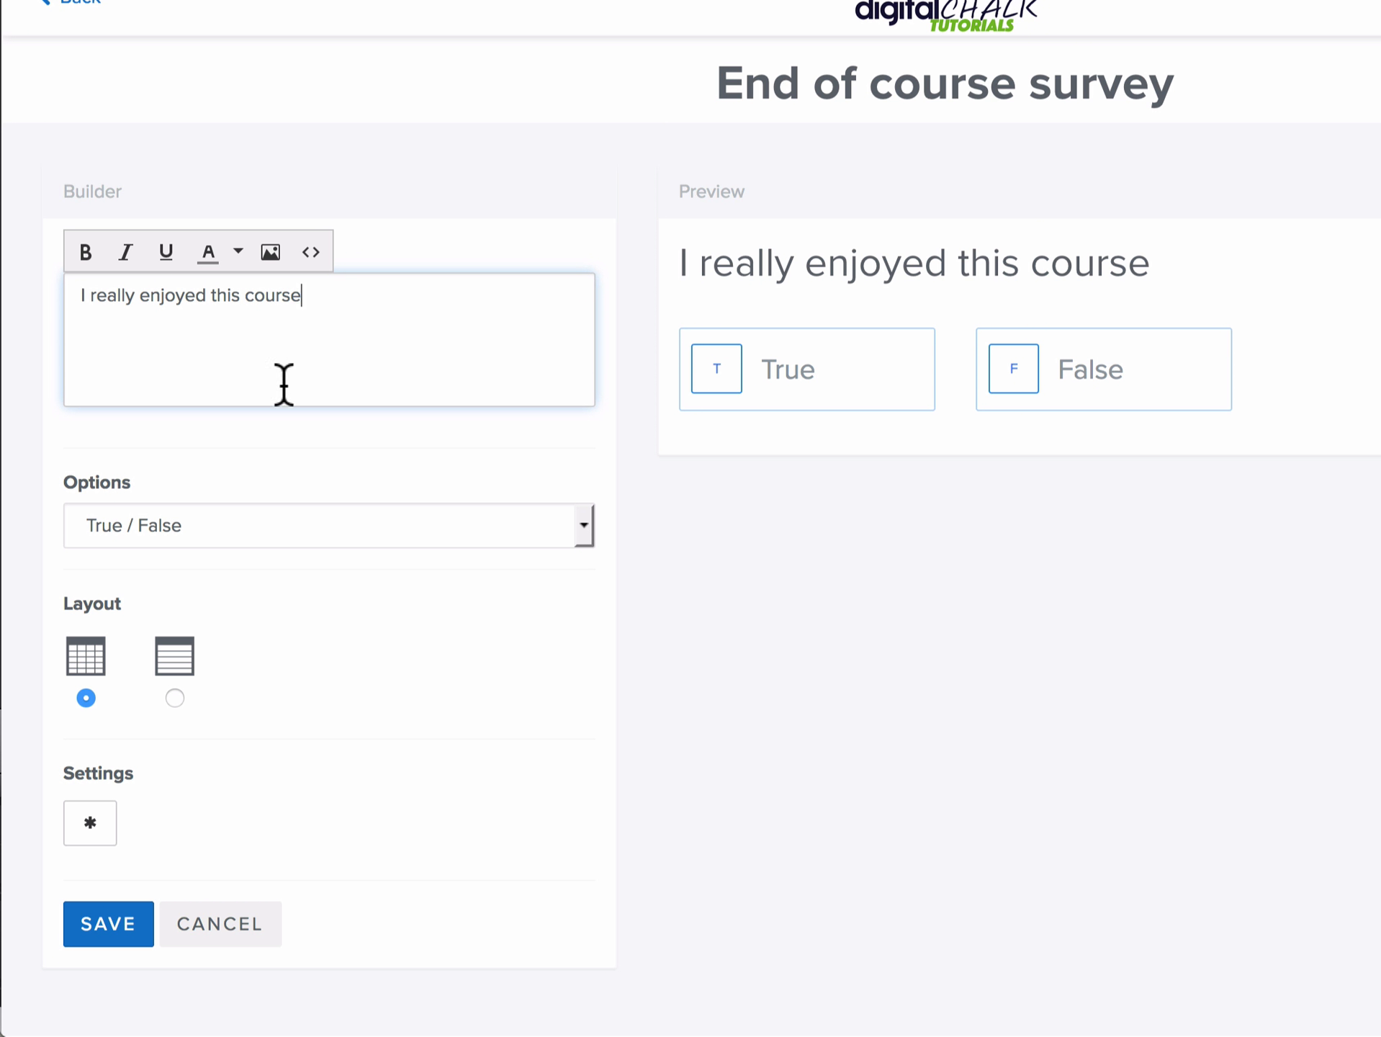
- Save the true/false question as required, with Yes / No answer options laid out side by side
click(254, 524)
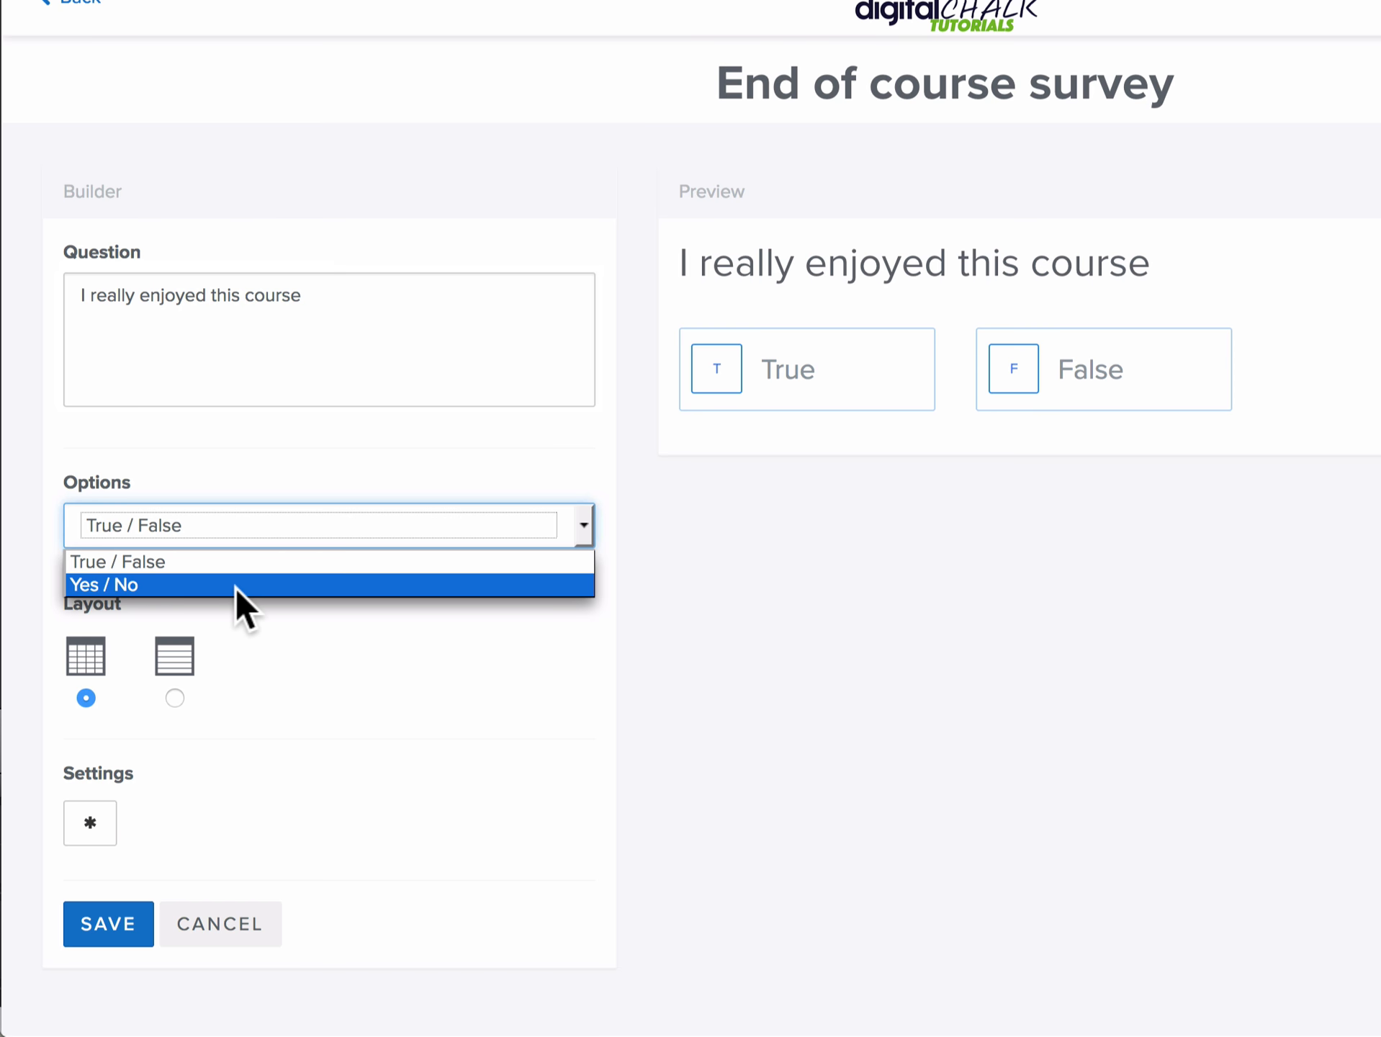
click(235, 585)
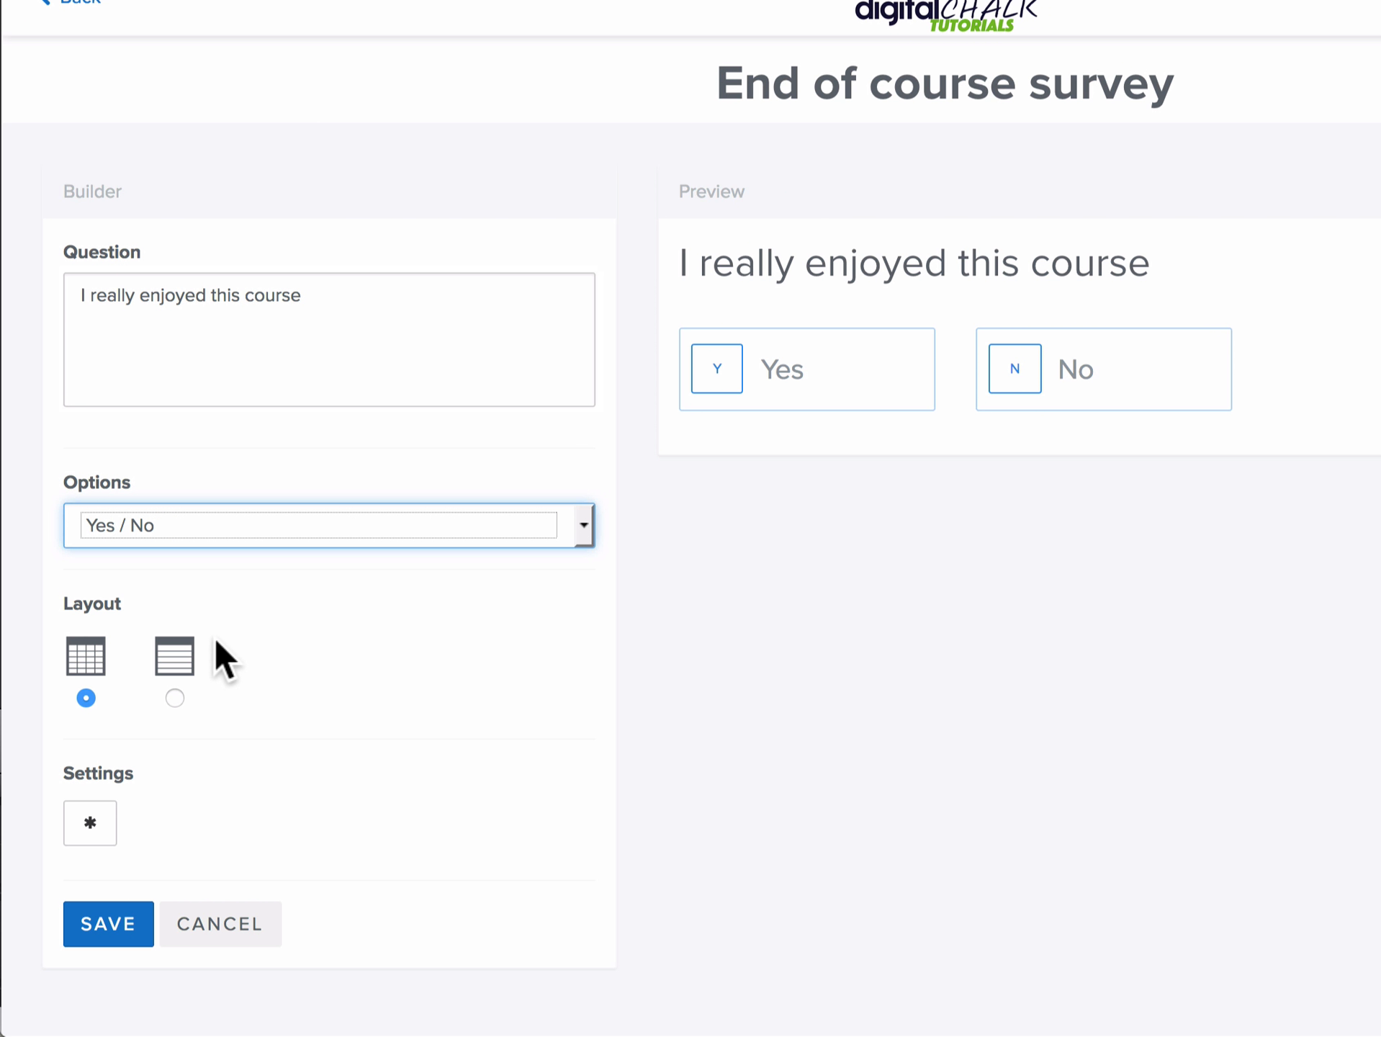
click(175, 698)
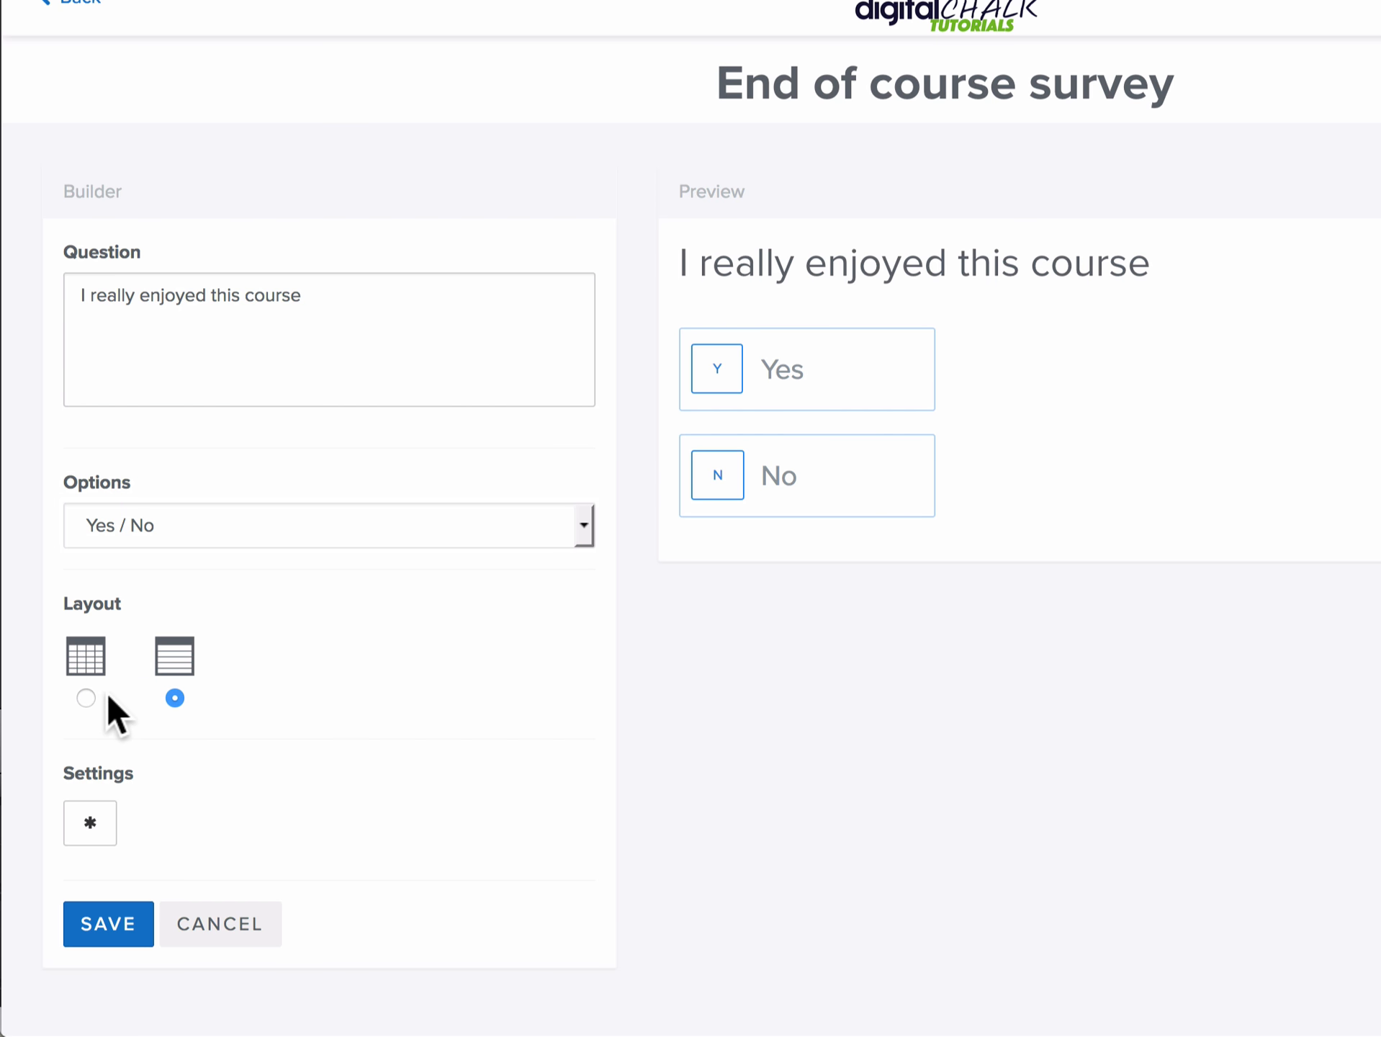
click(86, 695)
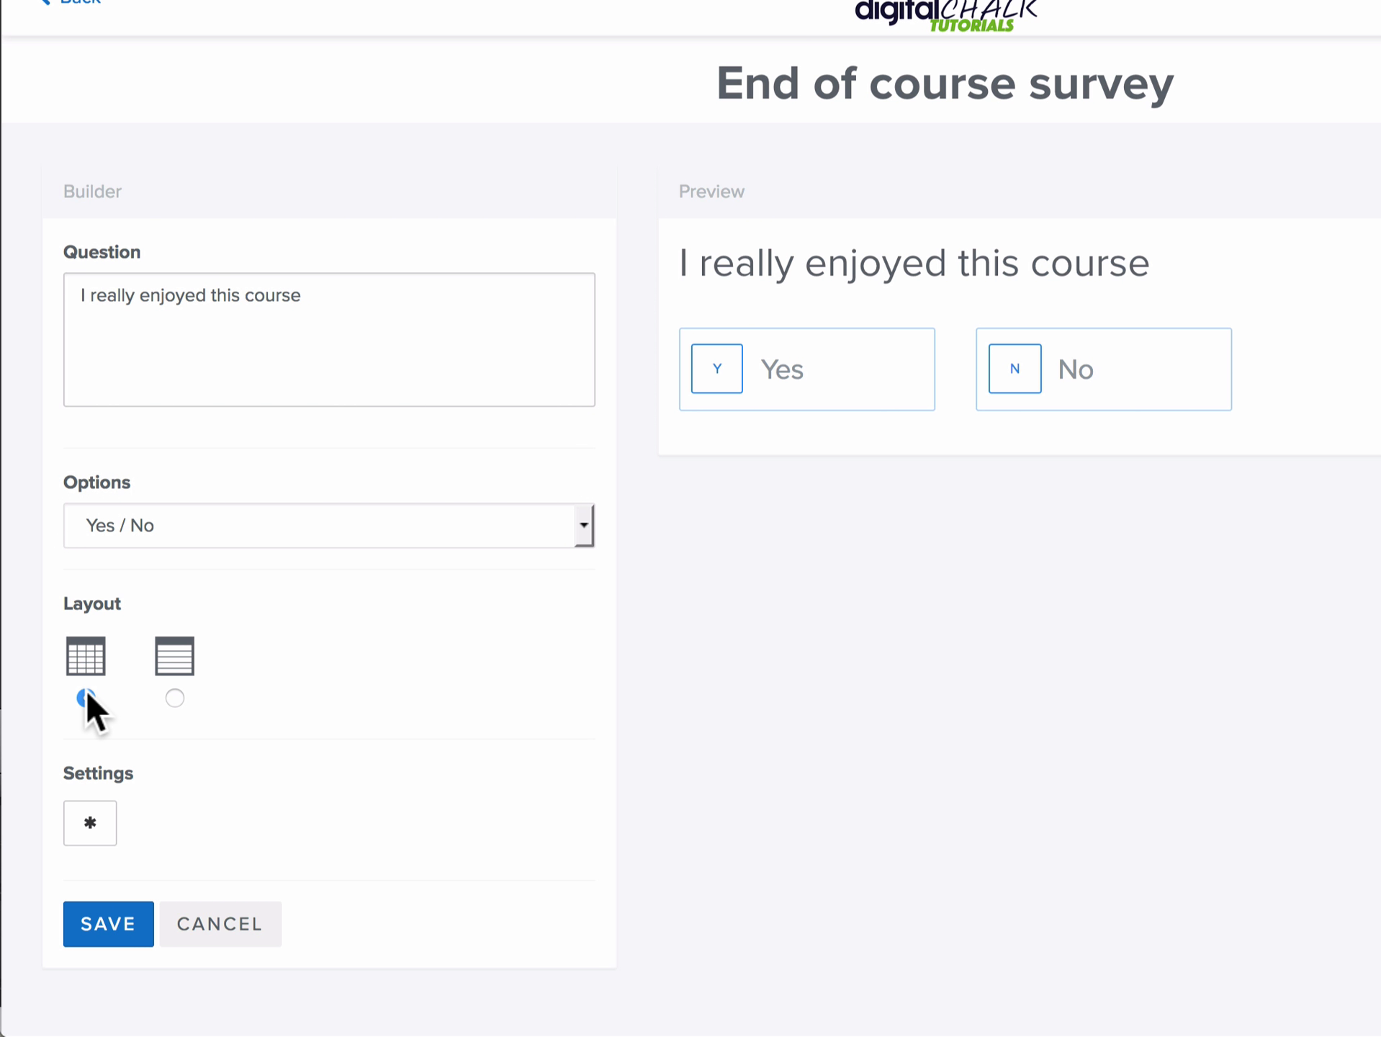
click(90, 823)
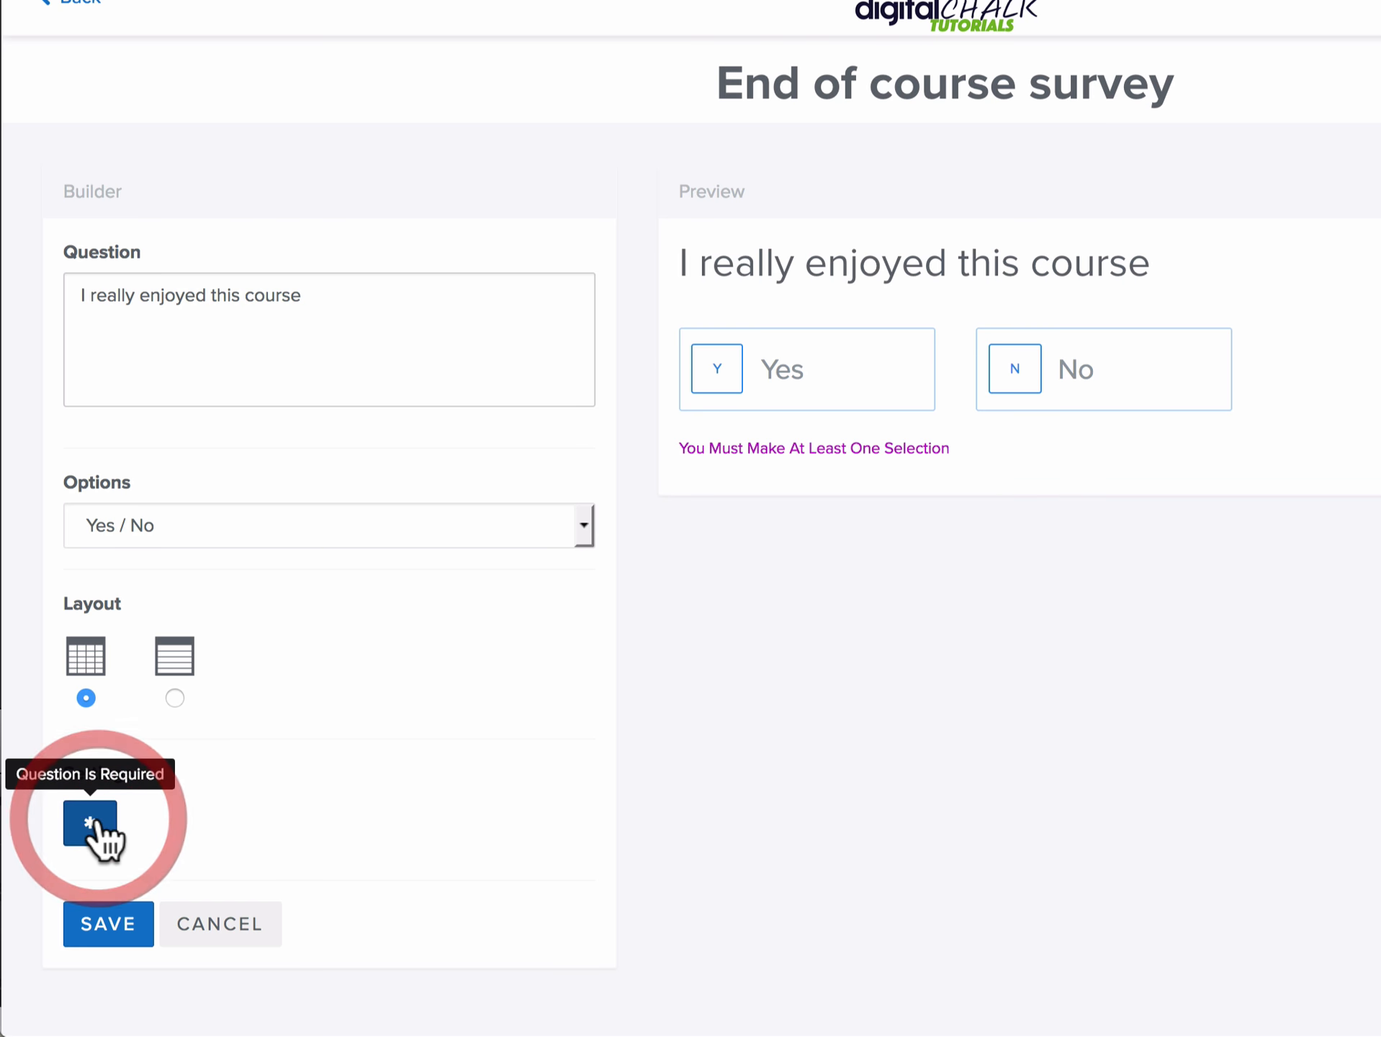
click(115, 929)
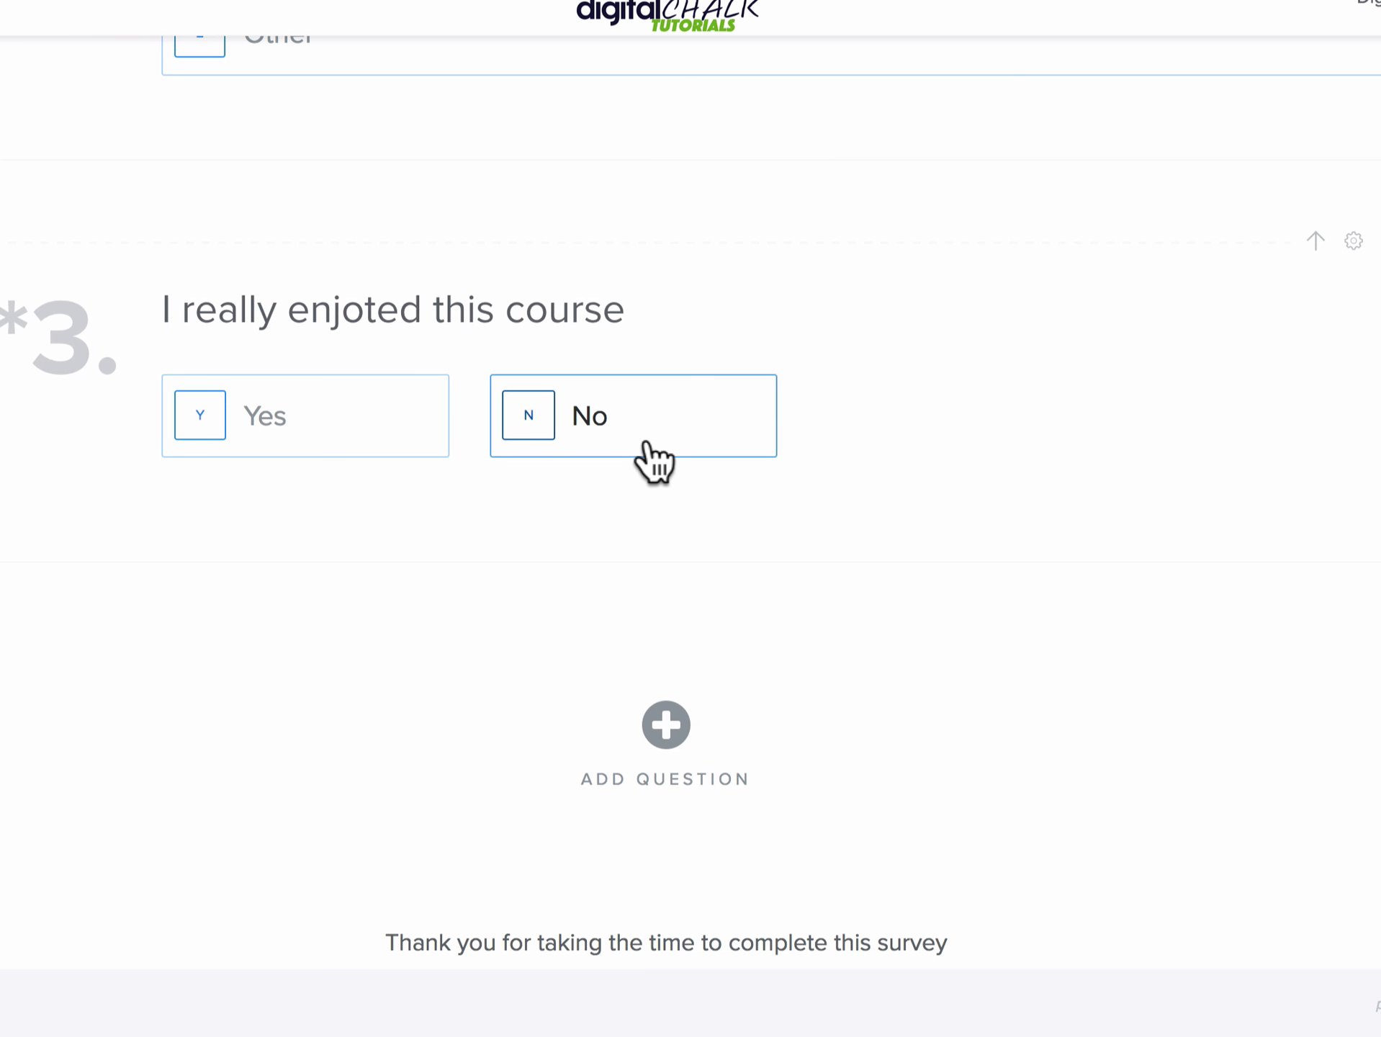
- Add a rating question to the end of the survey with the text "How many stars would you give this course?"
click(665, 731)
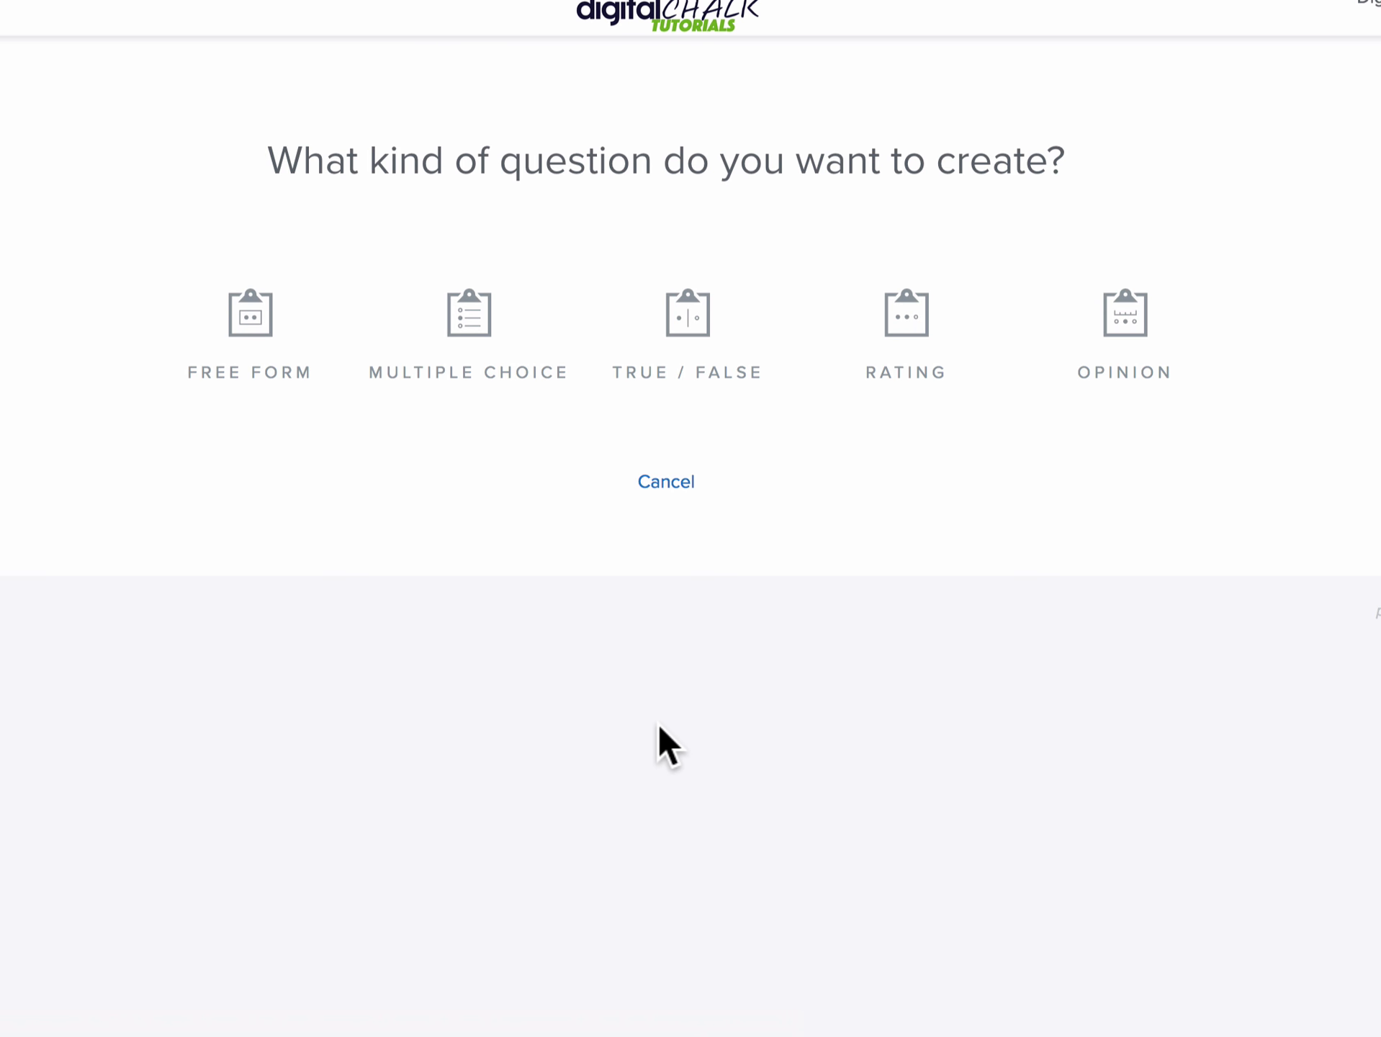
click(915, 329)
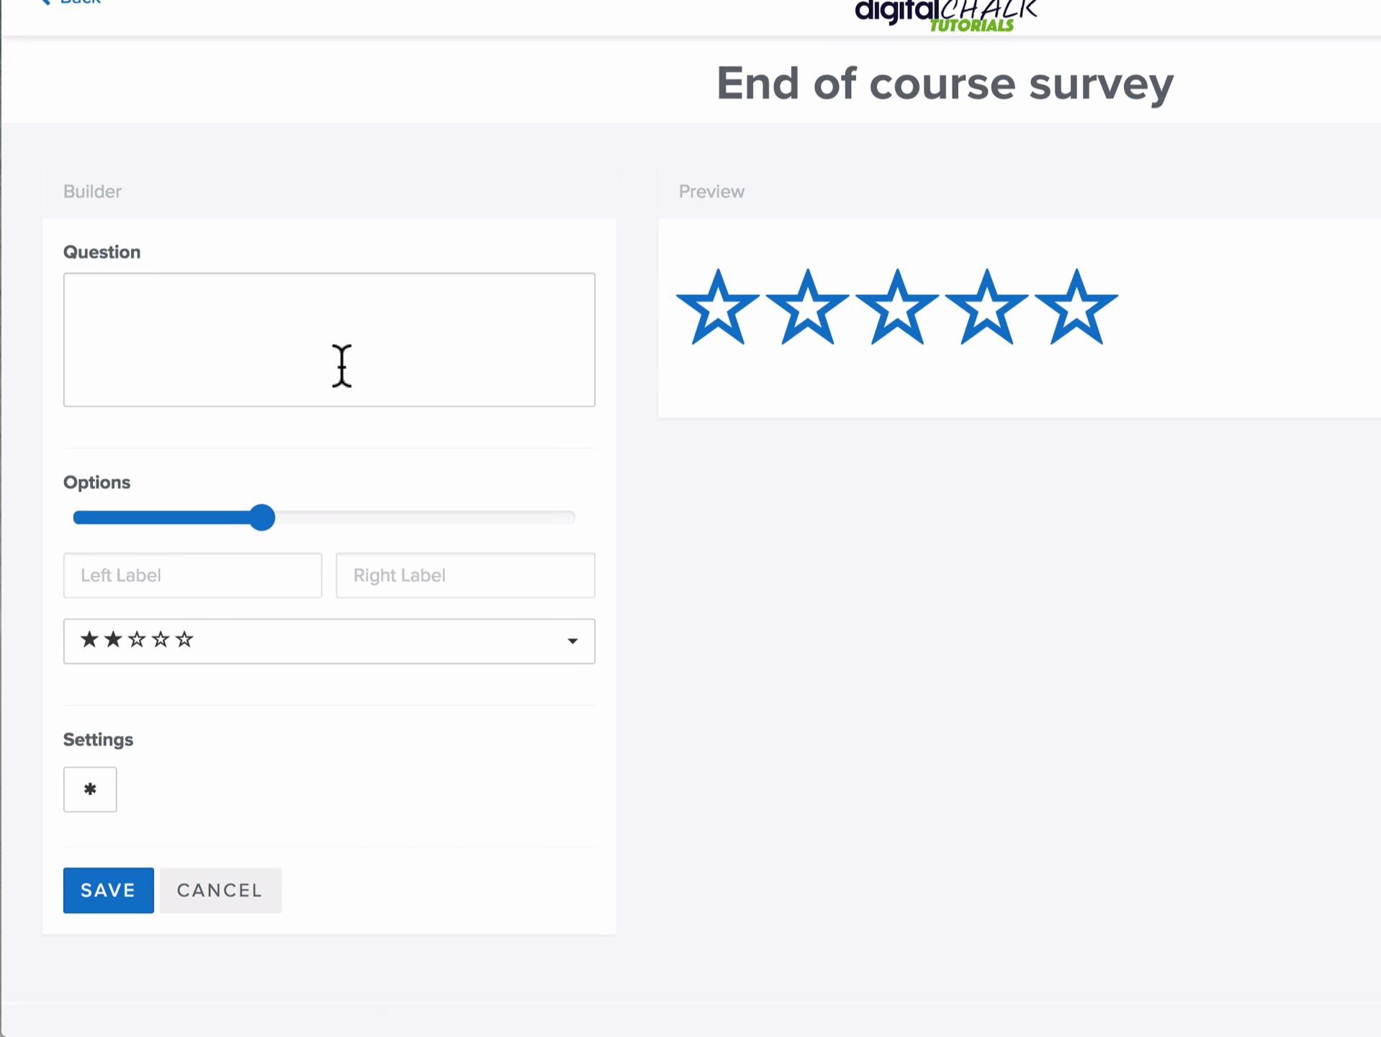
click(226, 349)
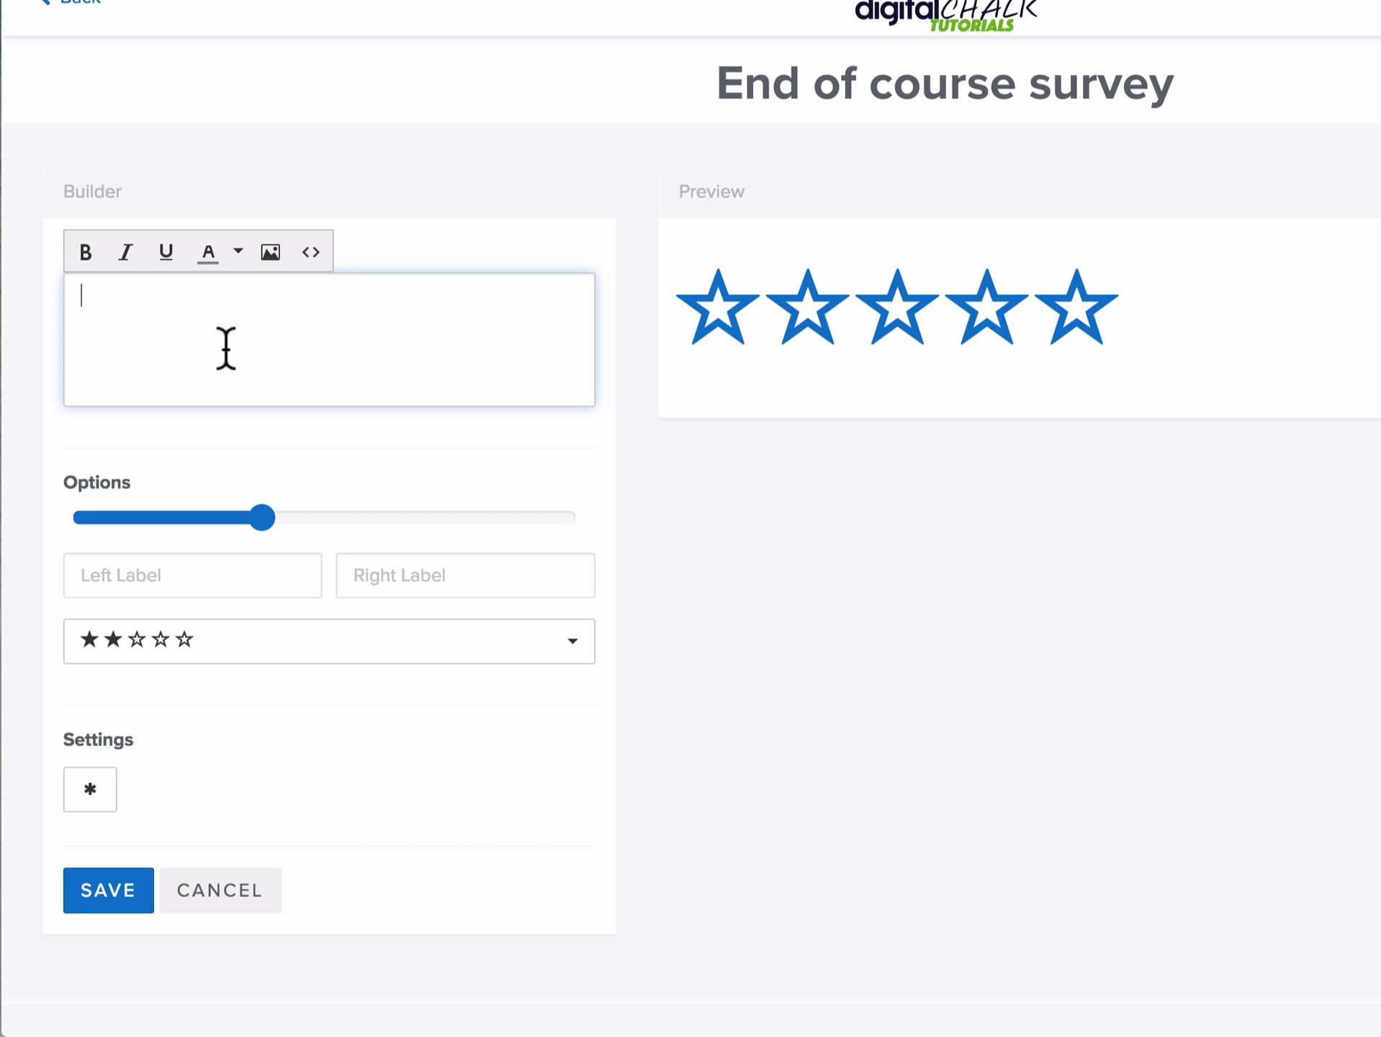
text(How many )
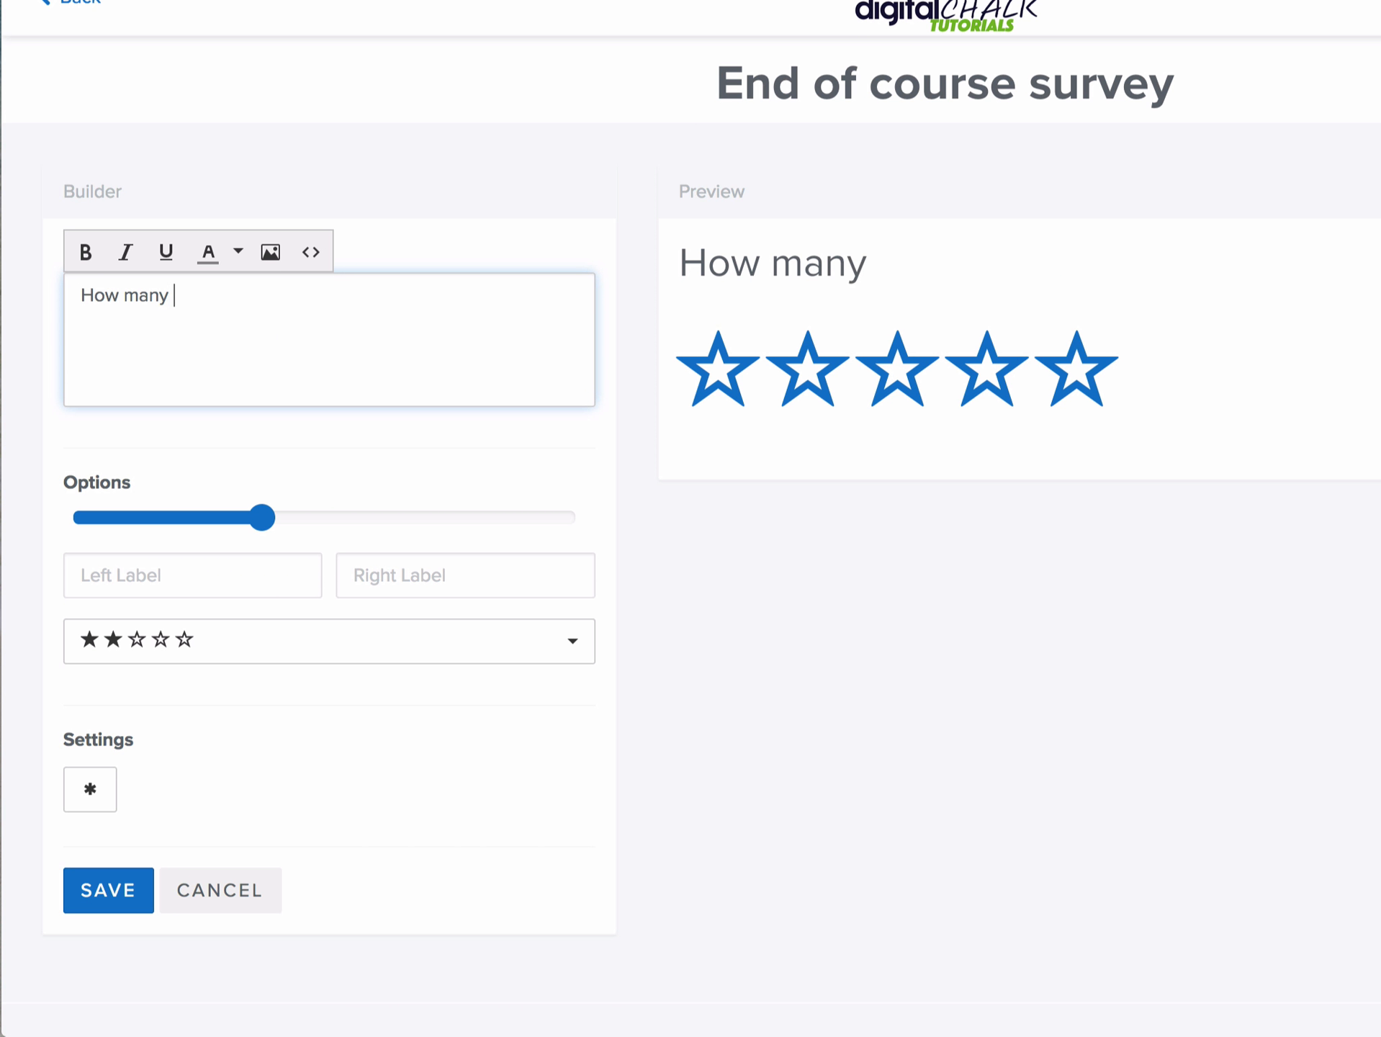
text(stars)
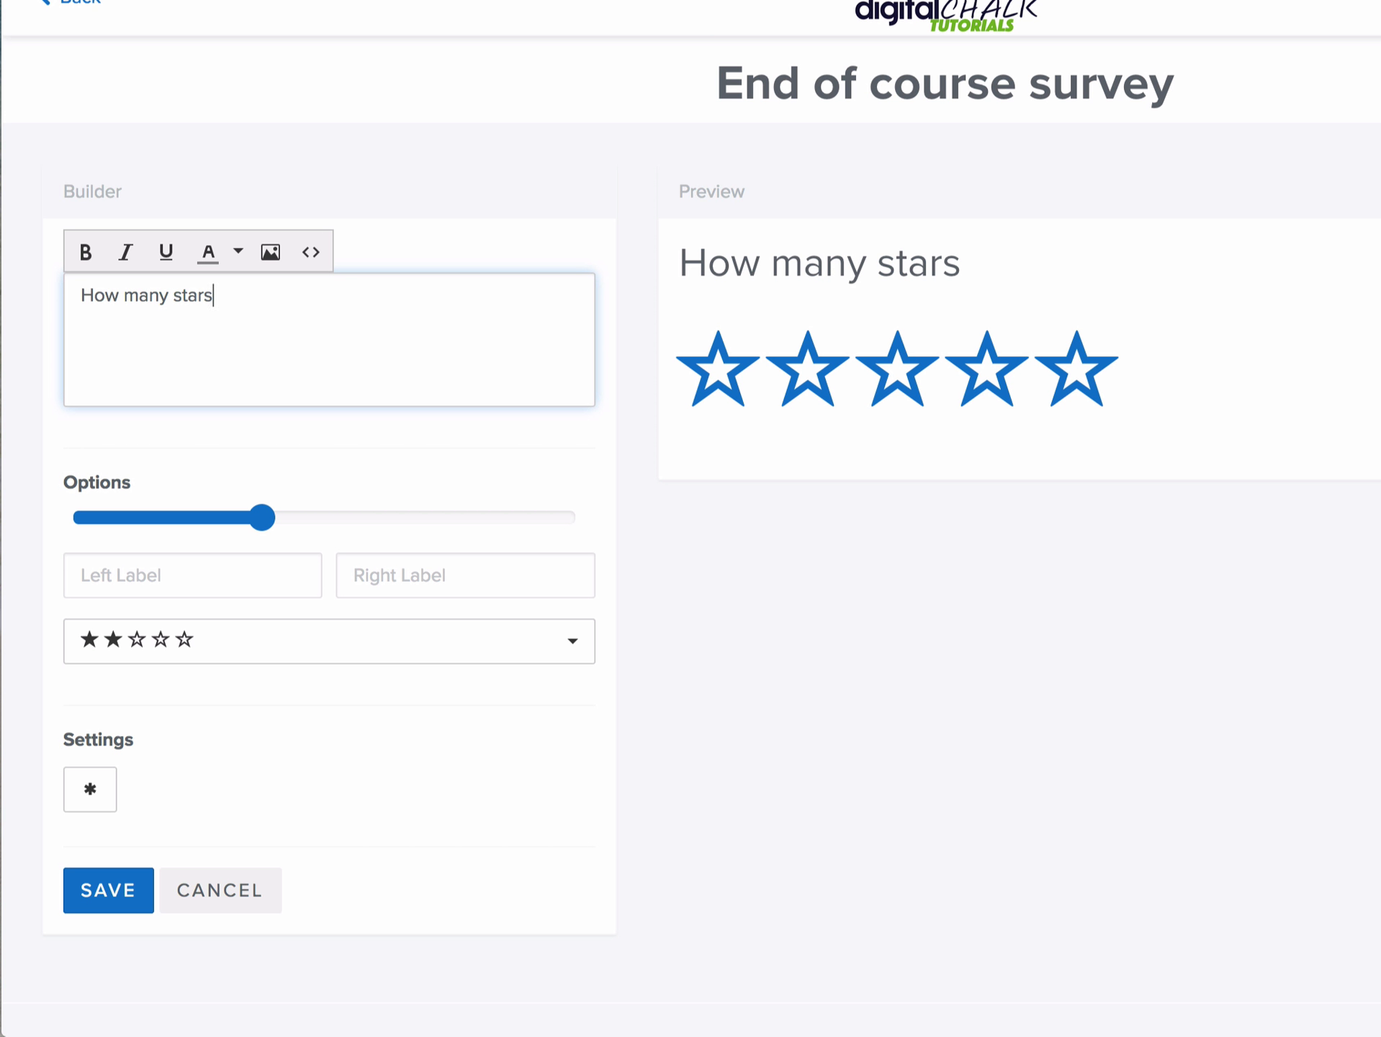
text( would you )
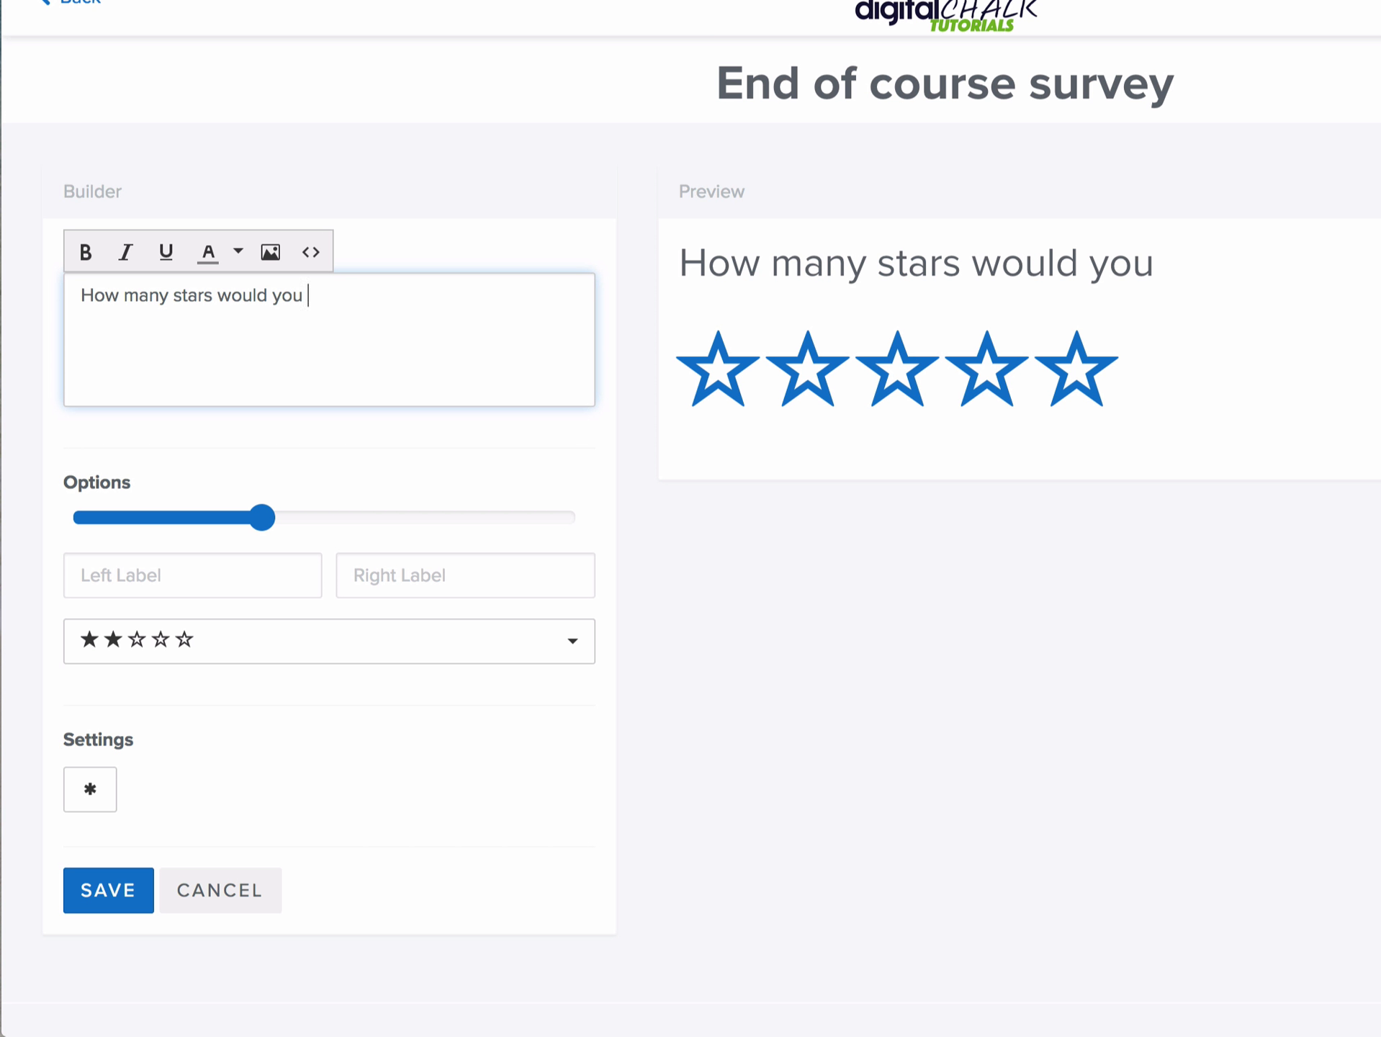
text(give this course?)
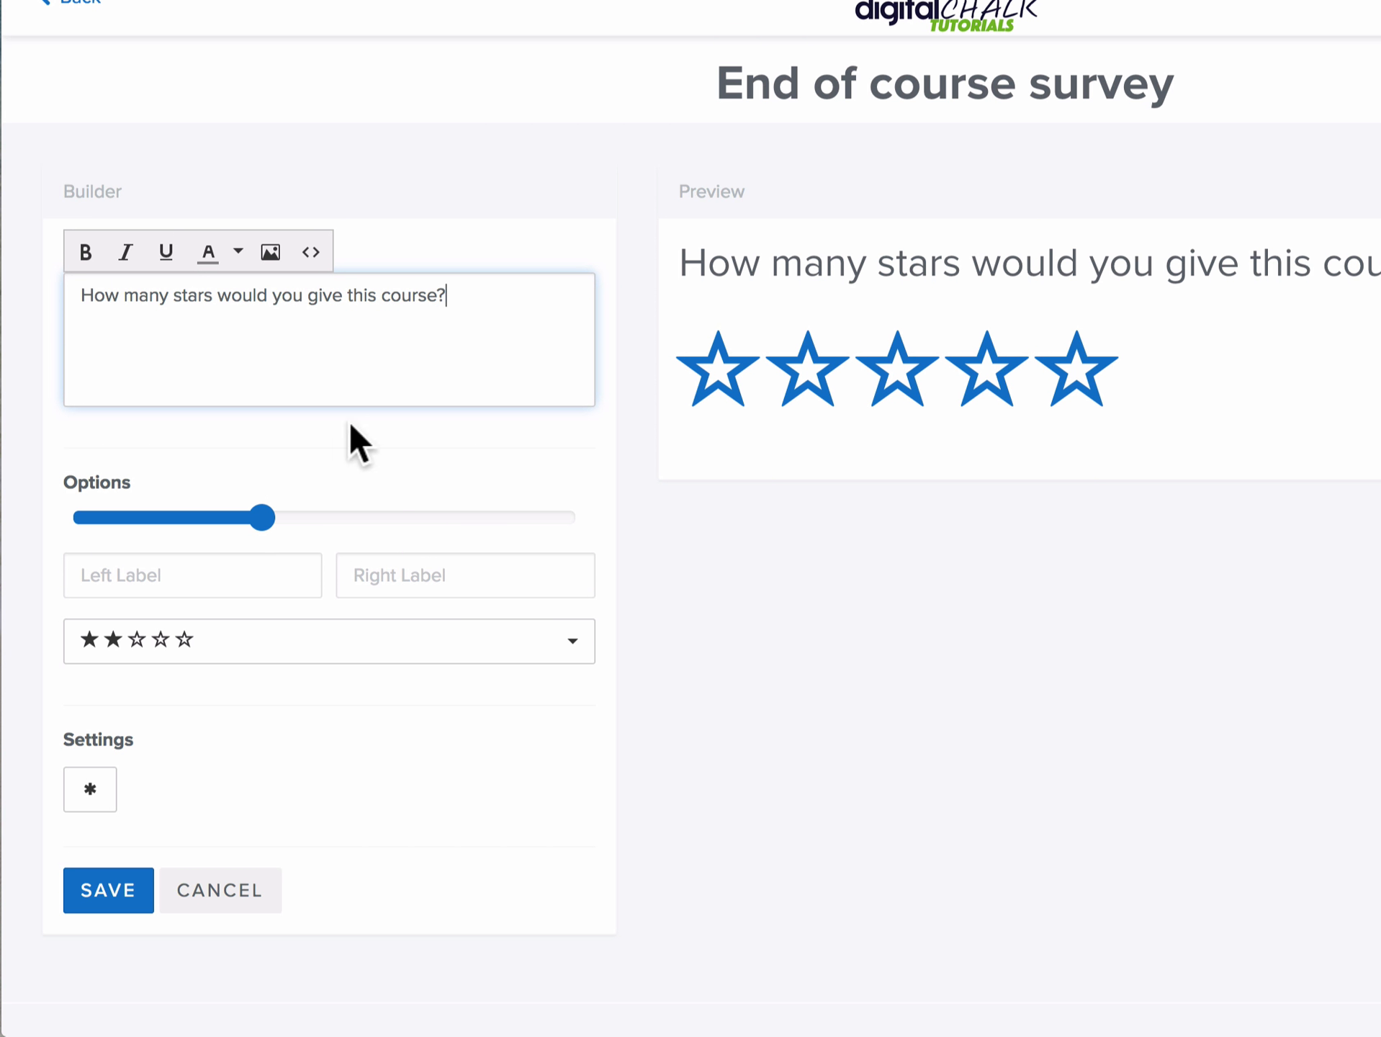
- Try a 9-star scale for the rating question, then set the scale back to 5 stars
mouse_move(260, 527)
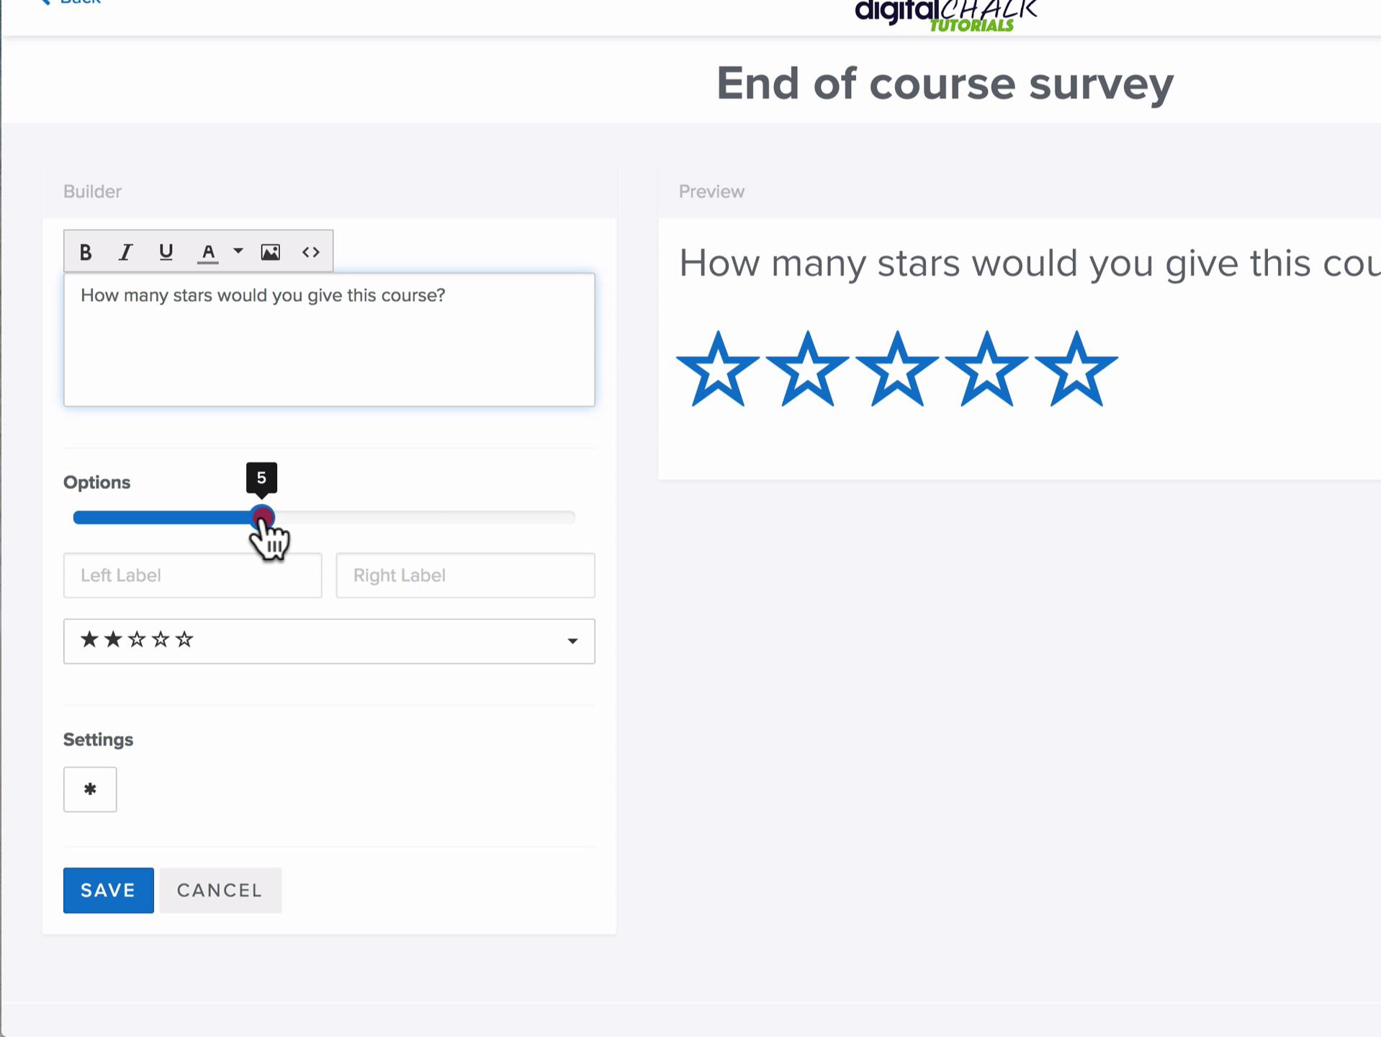
drag(261, 519, 494, 513)
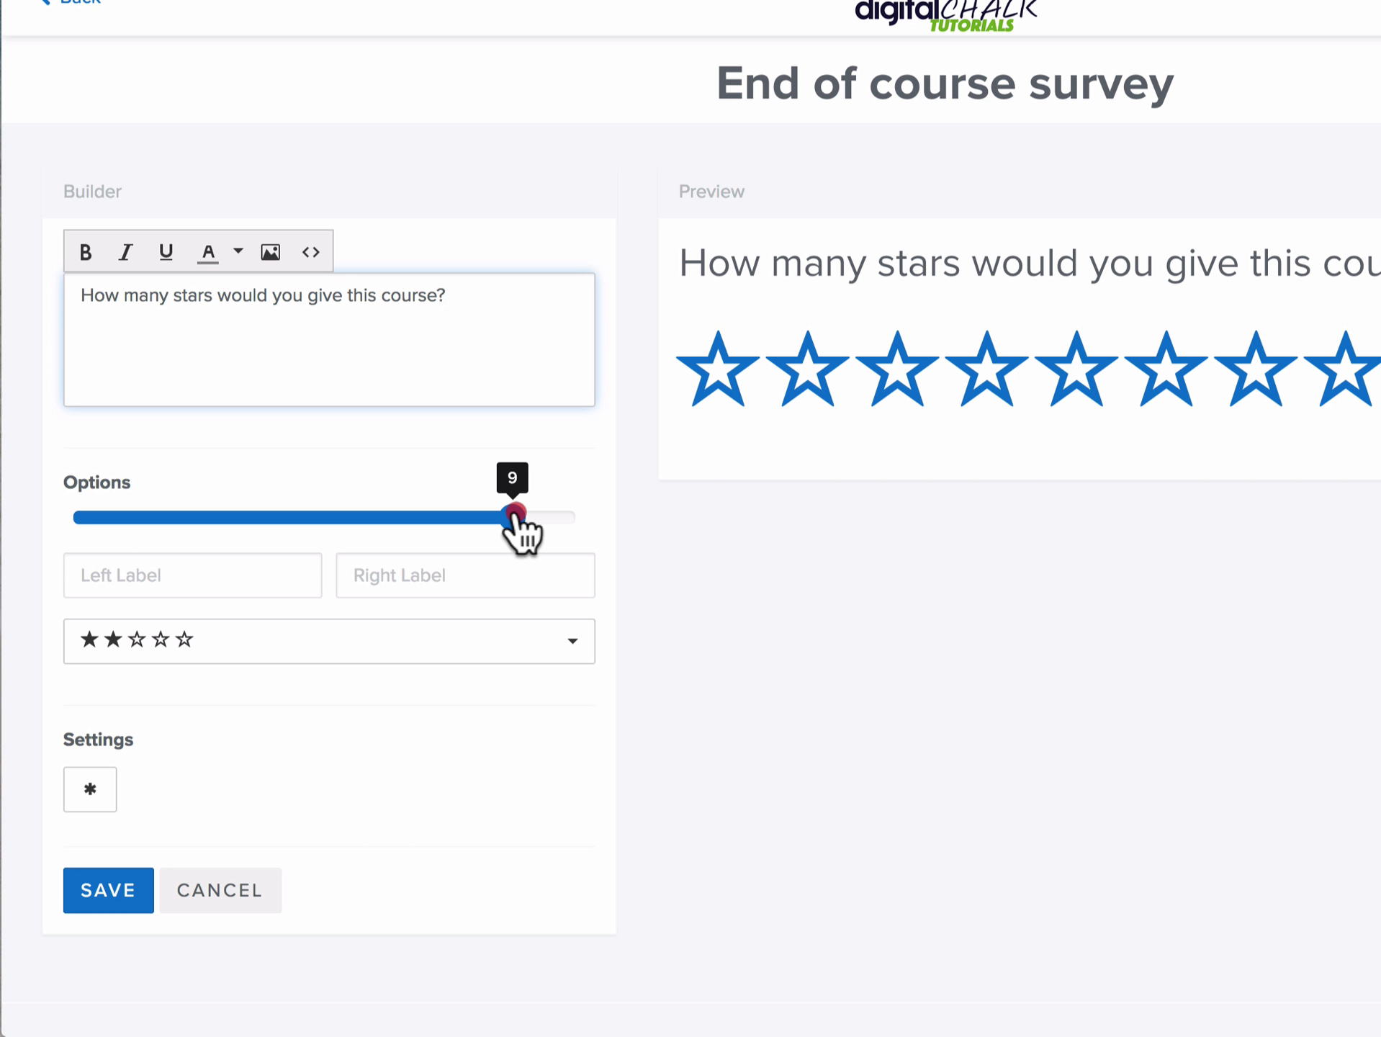
drag(513, 516, 246, 522)
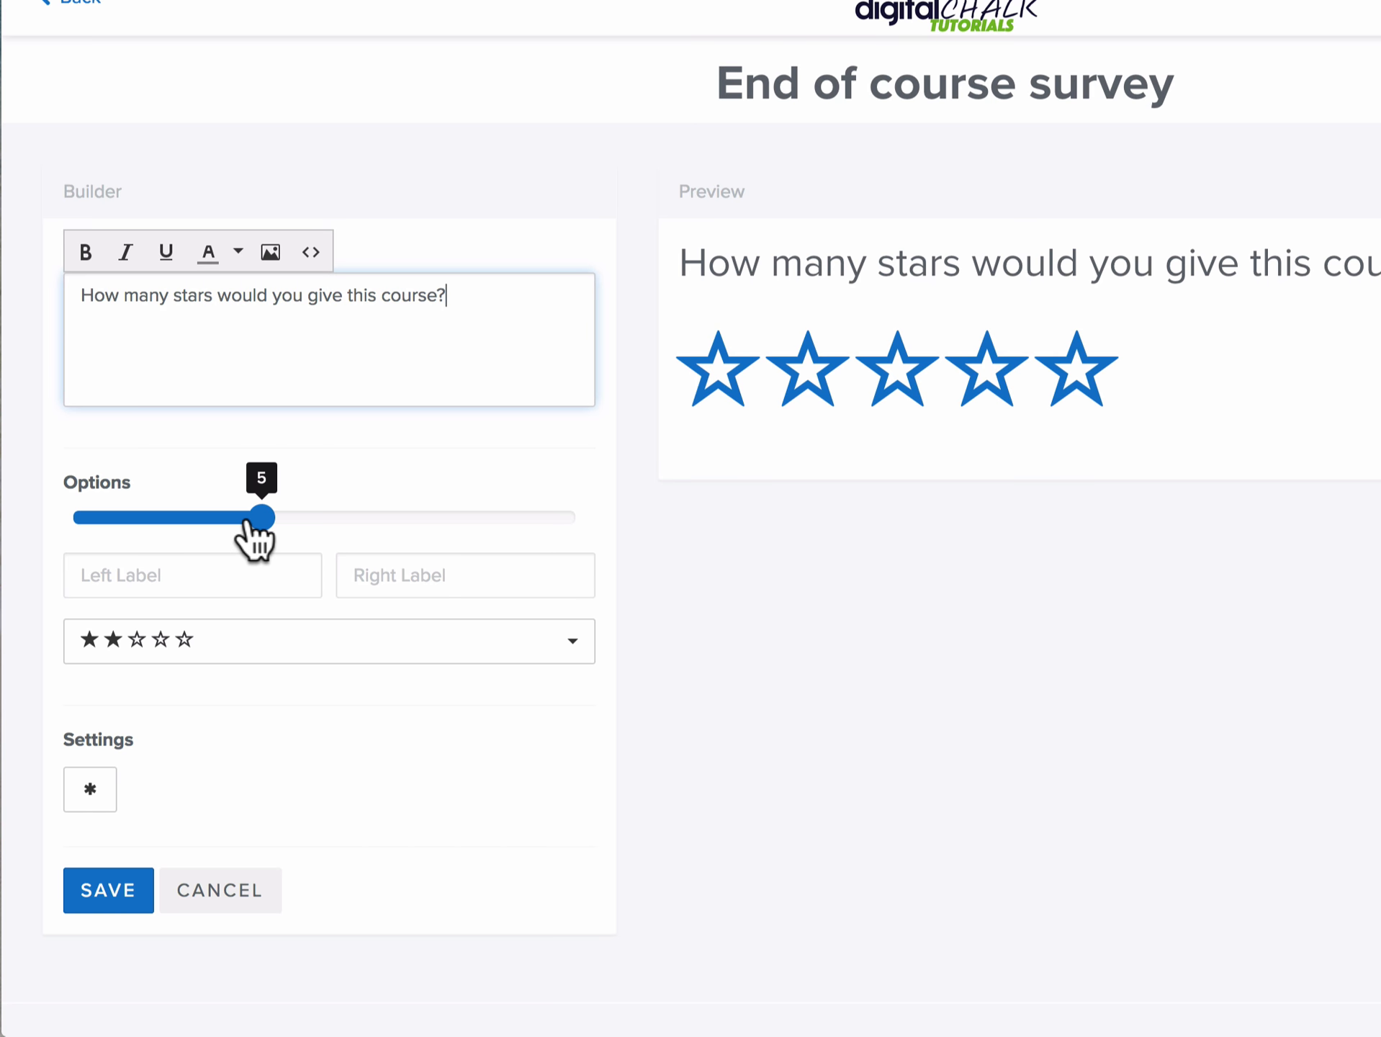
- Label the low end of the rating scale "Poor" and the high end "Excellent"
click(170, 575)
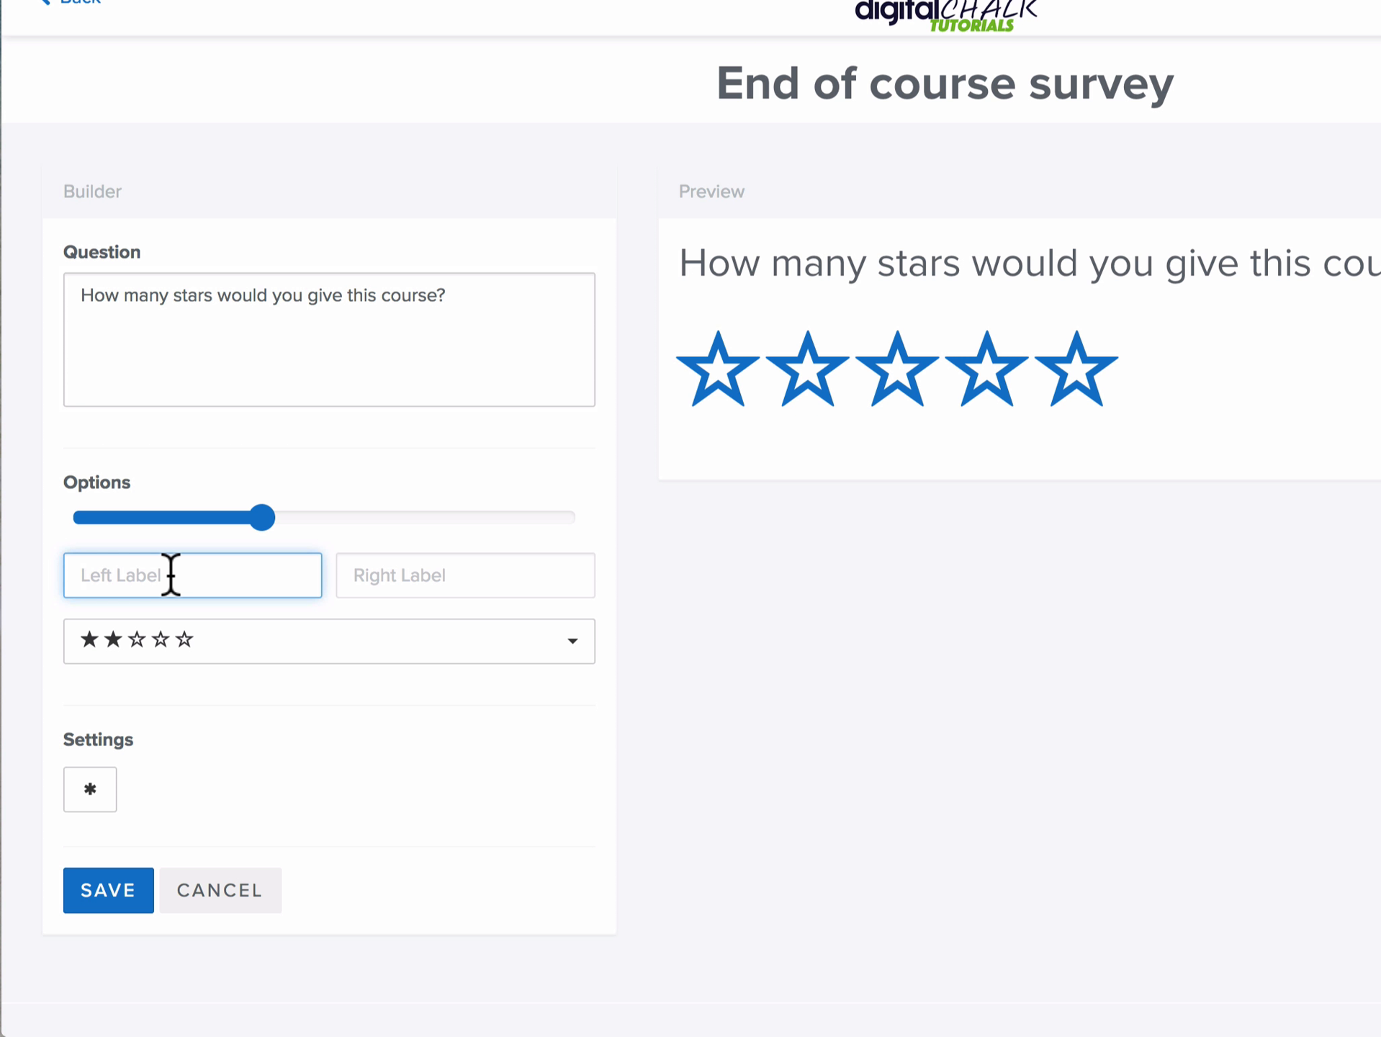
text(Poor)
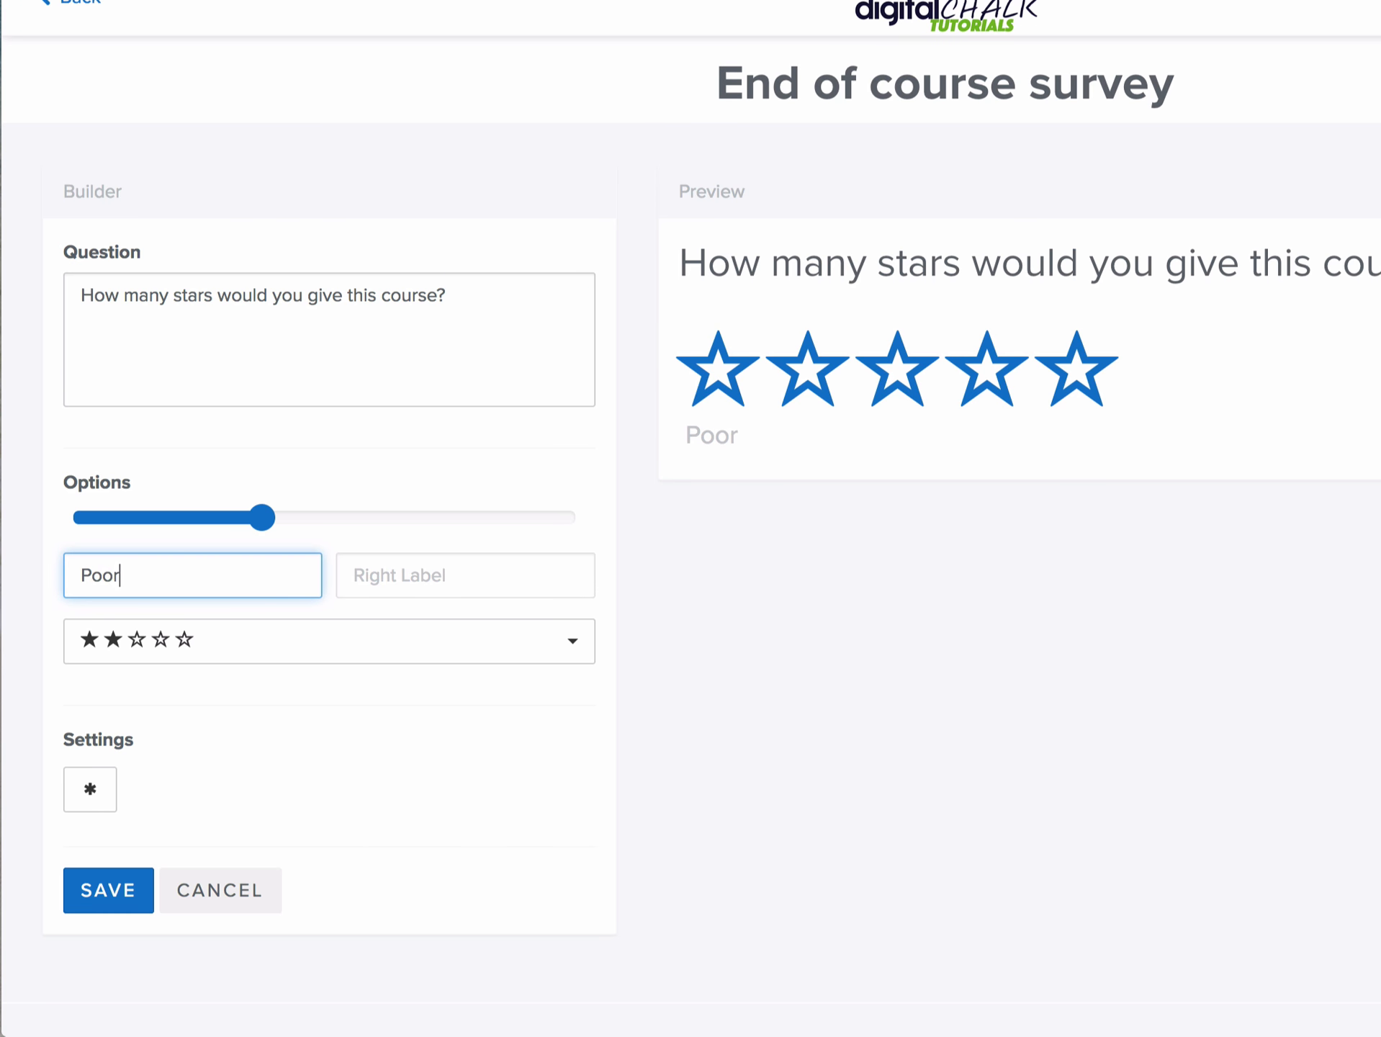
click(401, 571)
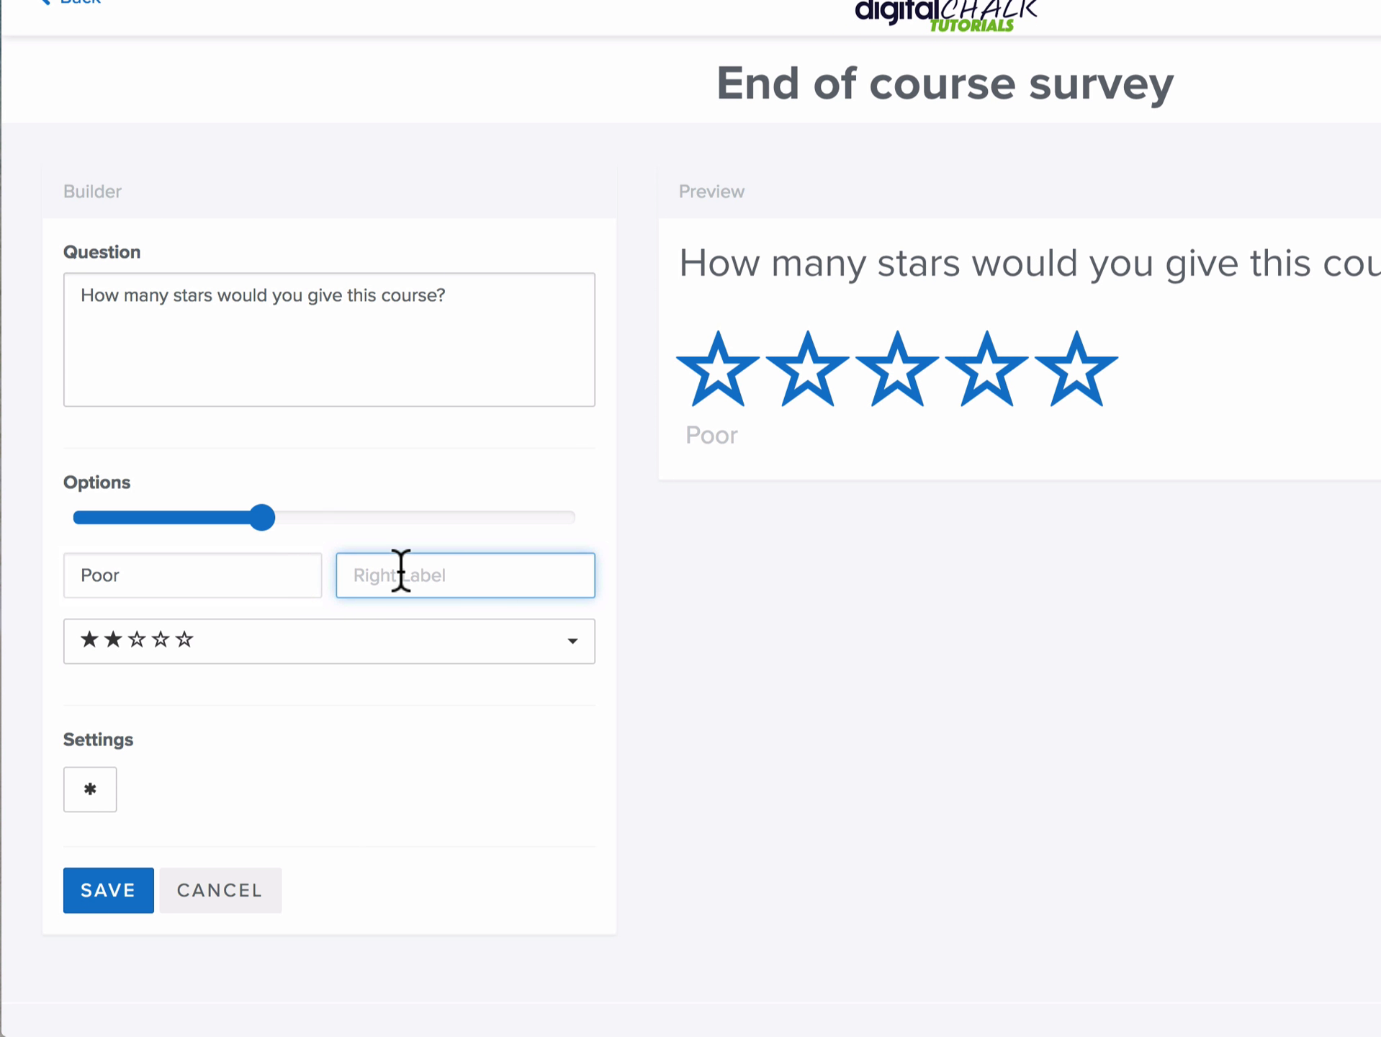
text(Excellent)
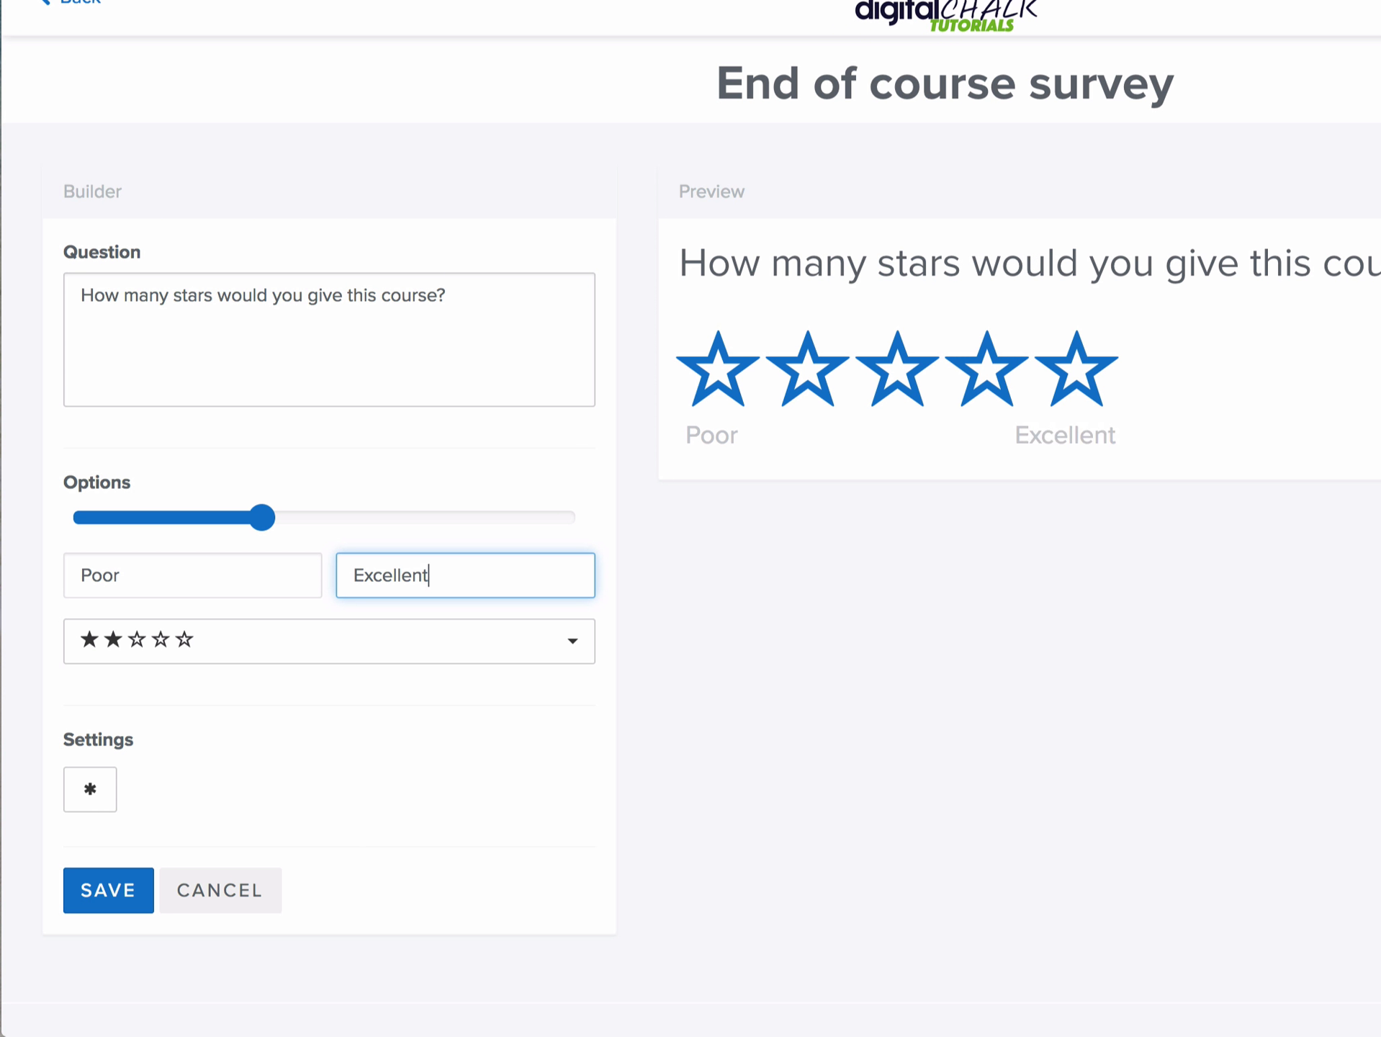
- Save the rating question as required, with stars as the rating symbol
click(264, 649)
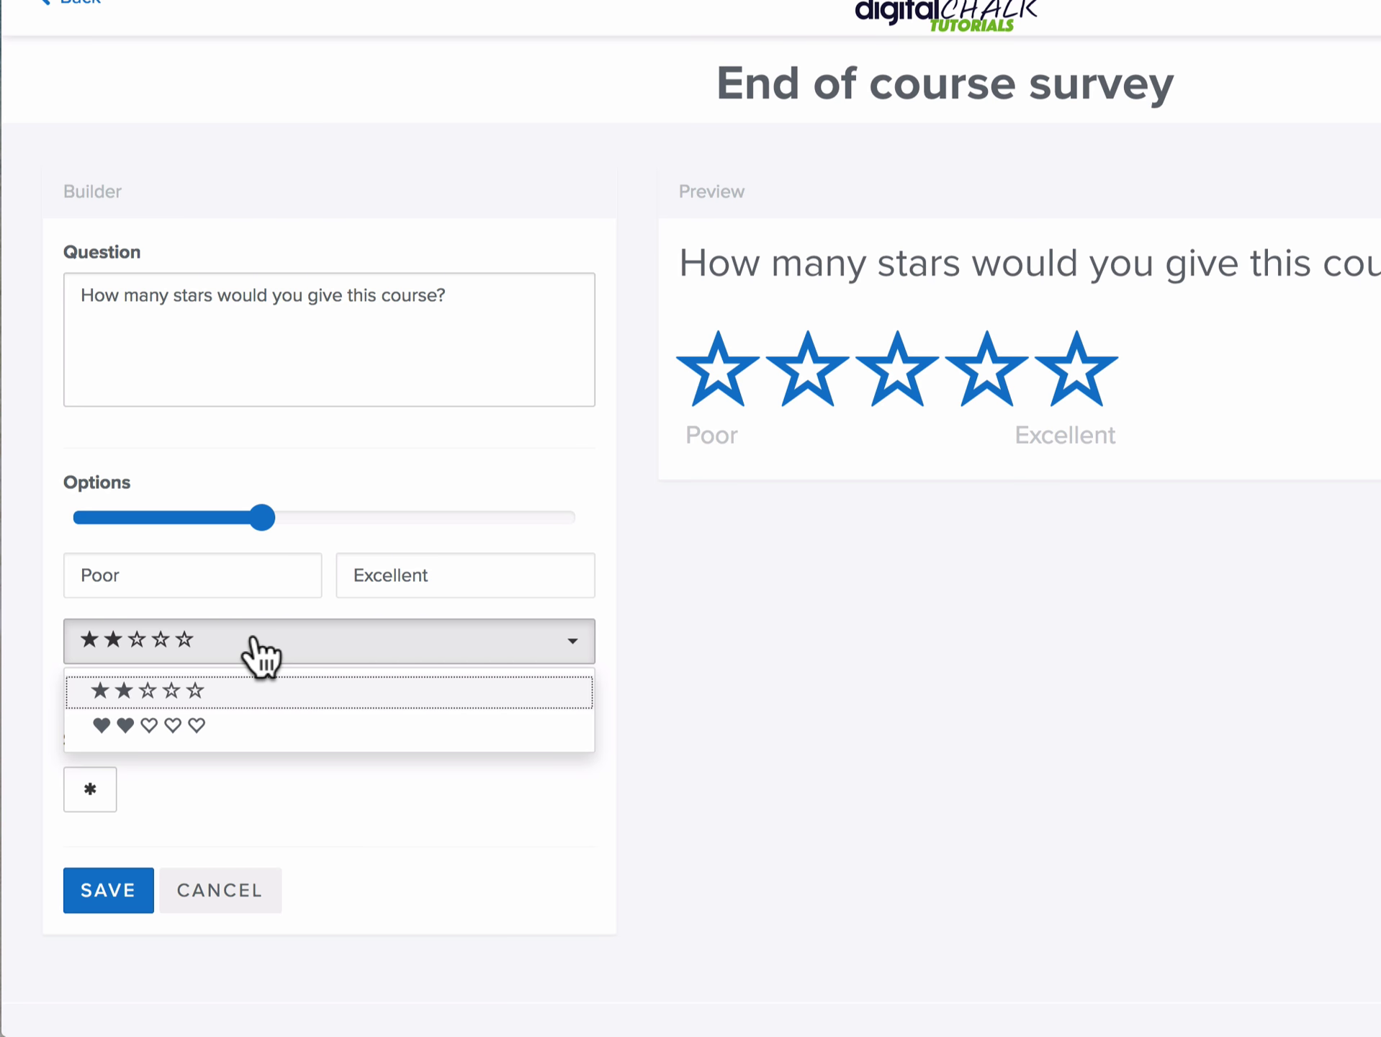
click(218, 691)
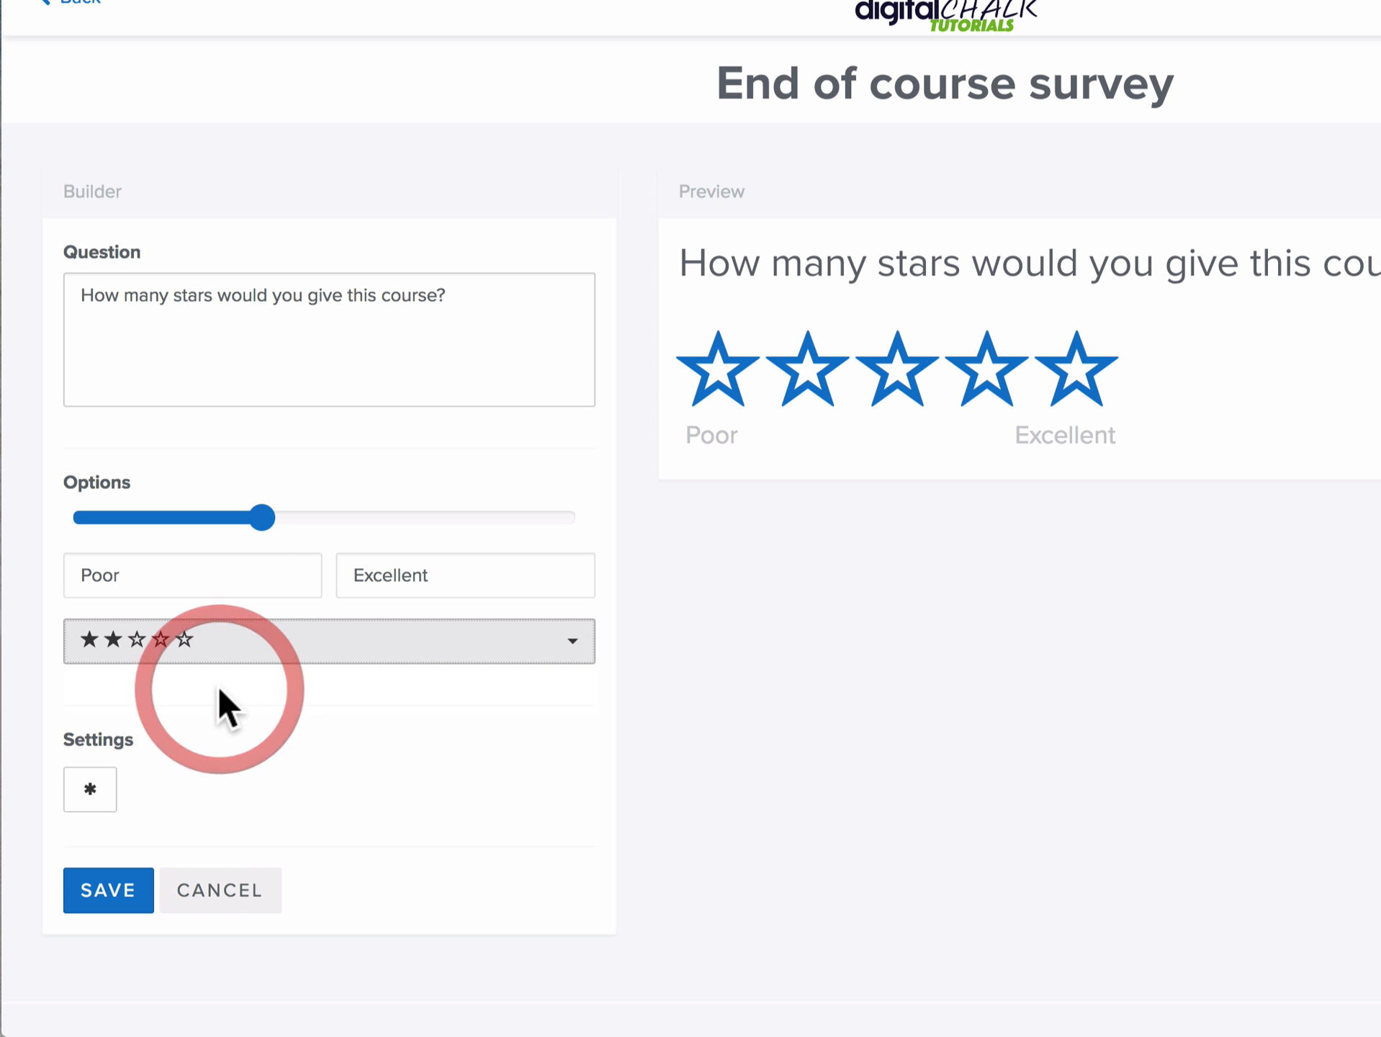
click(100, 792)
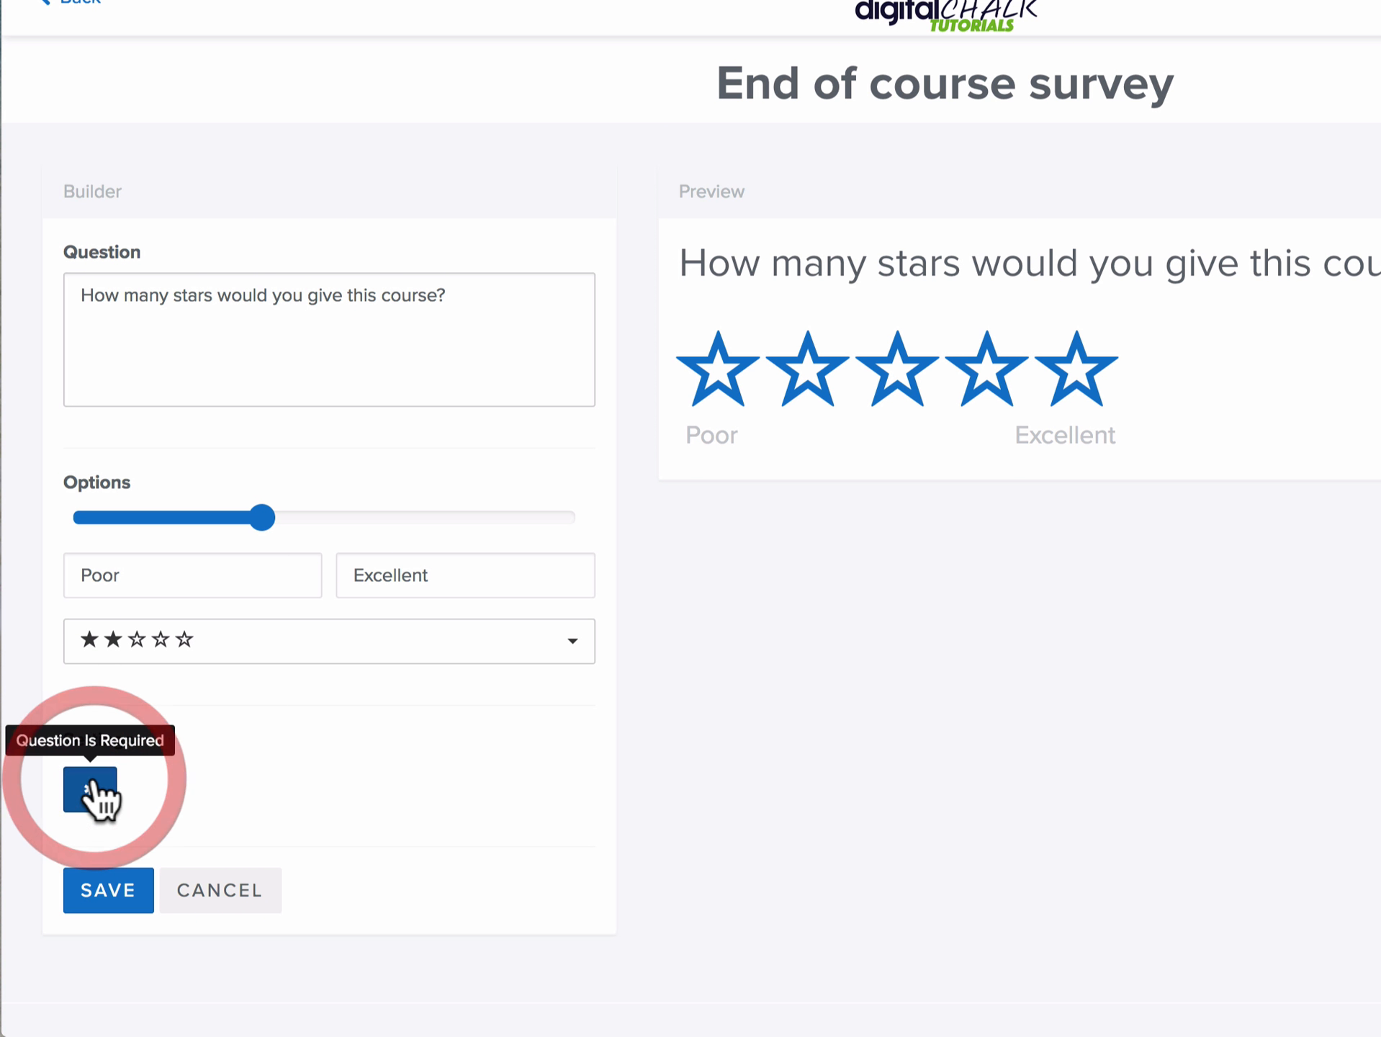
click(108, 890)
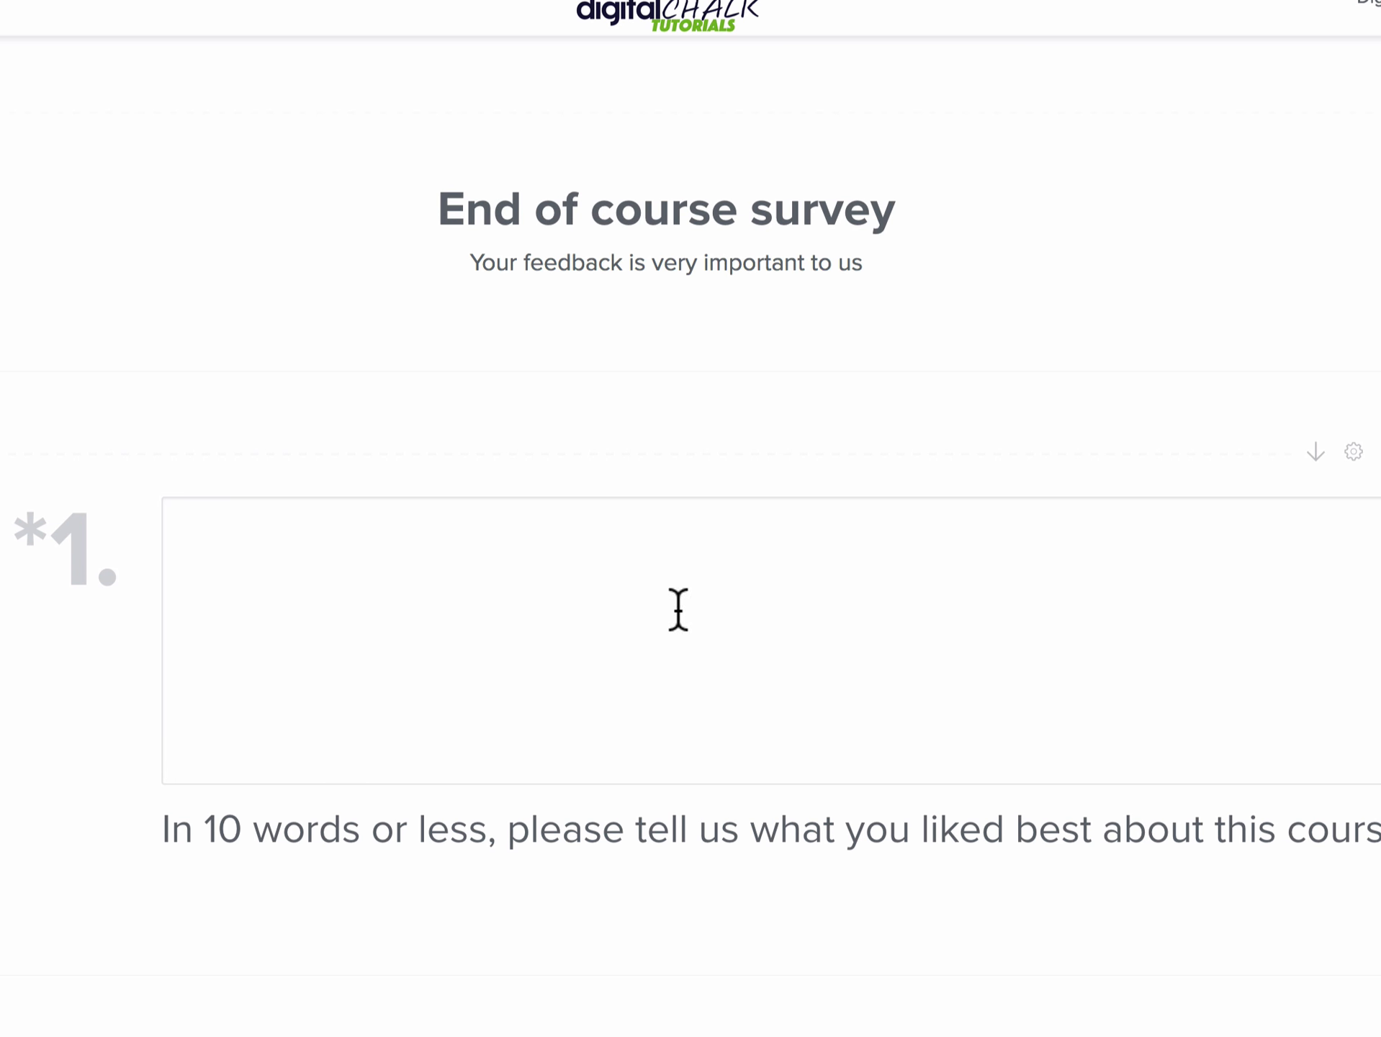
- Add an opinion question to the end of the survey with the text "I feel this course provided excellent value for my money"
scroll(823, 533, down, 15)
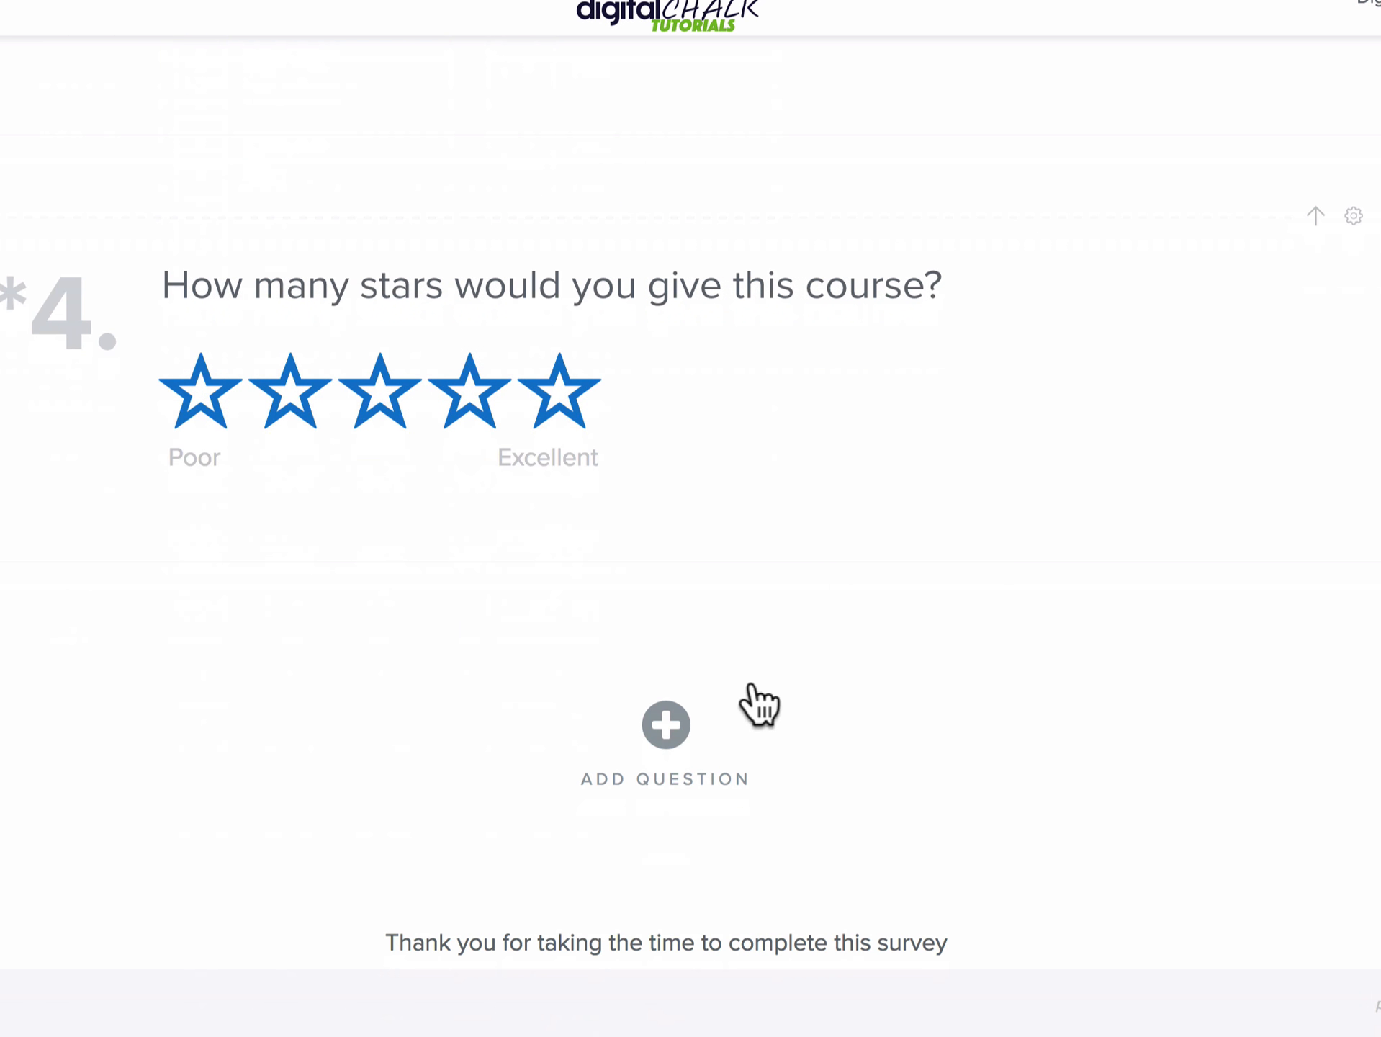
click(664, 724)
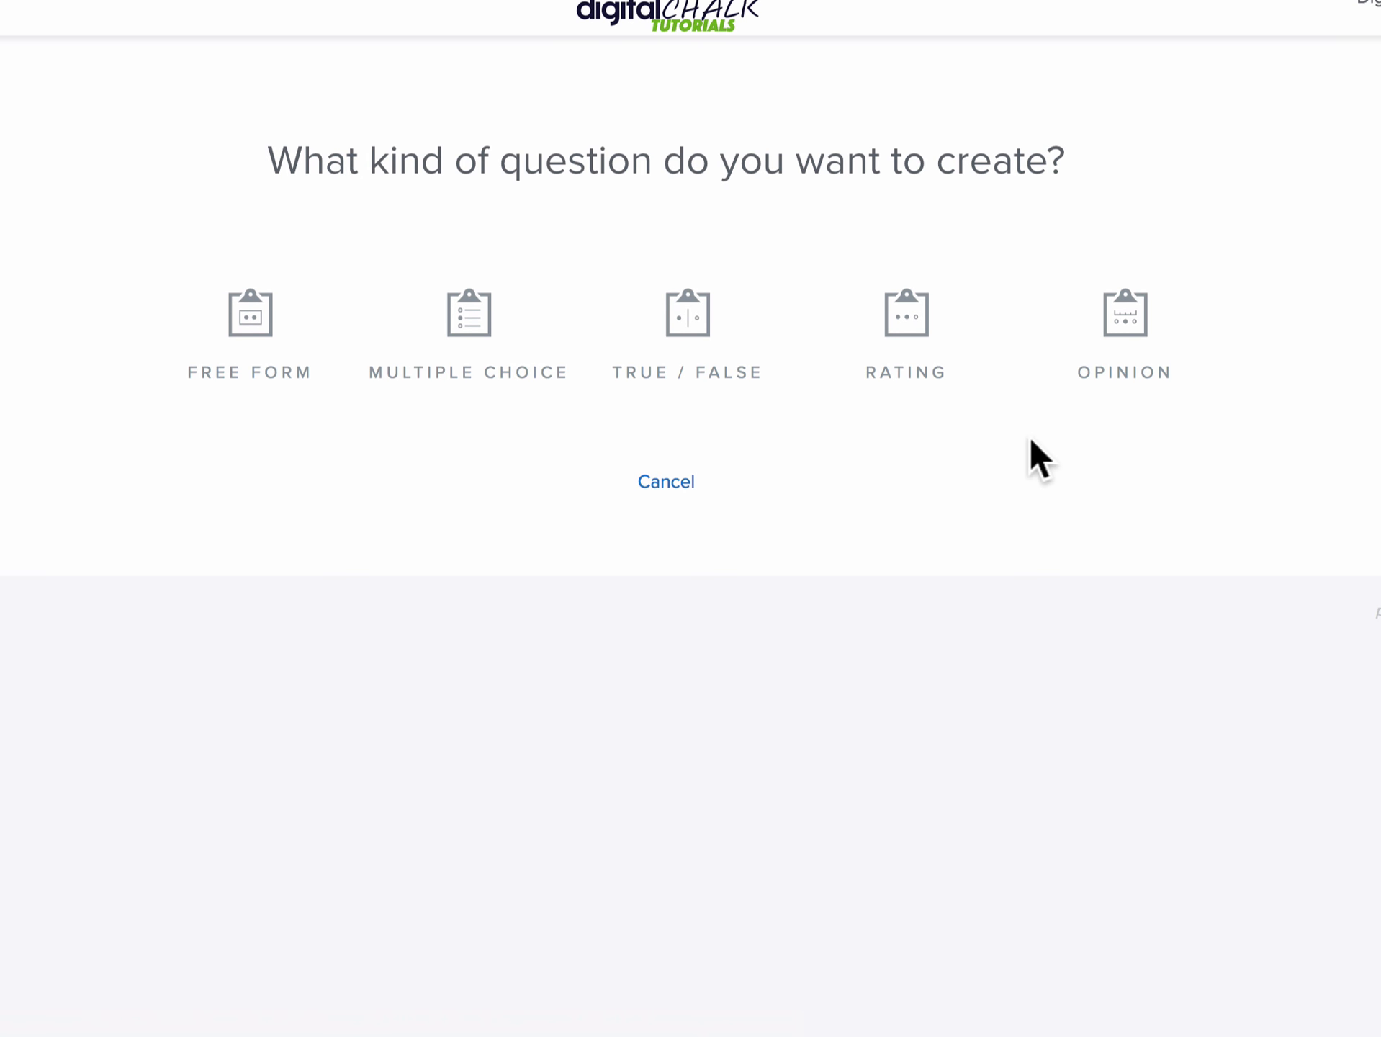
click(1121, 330)
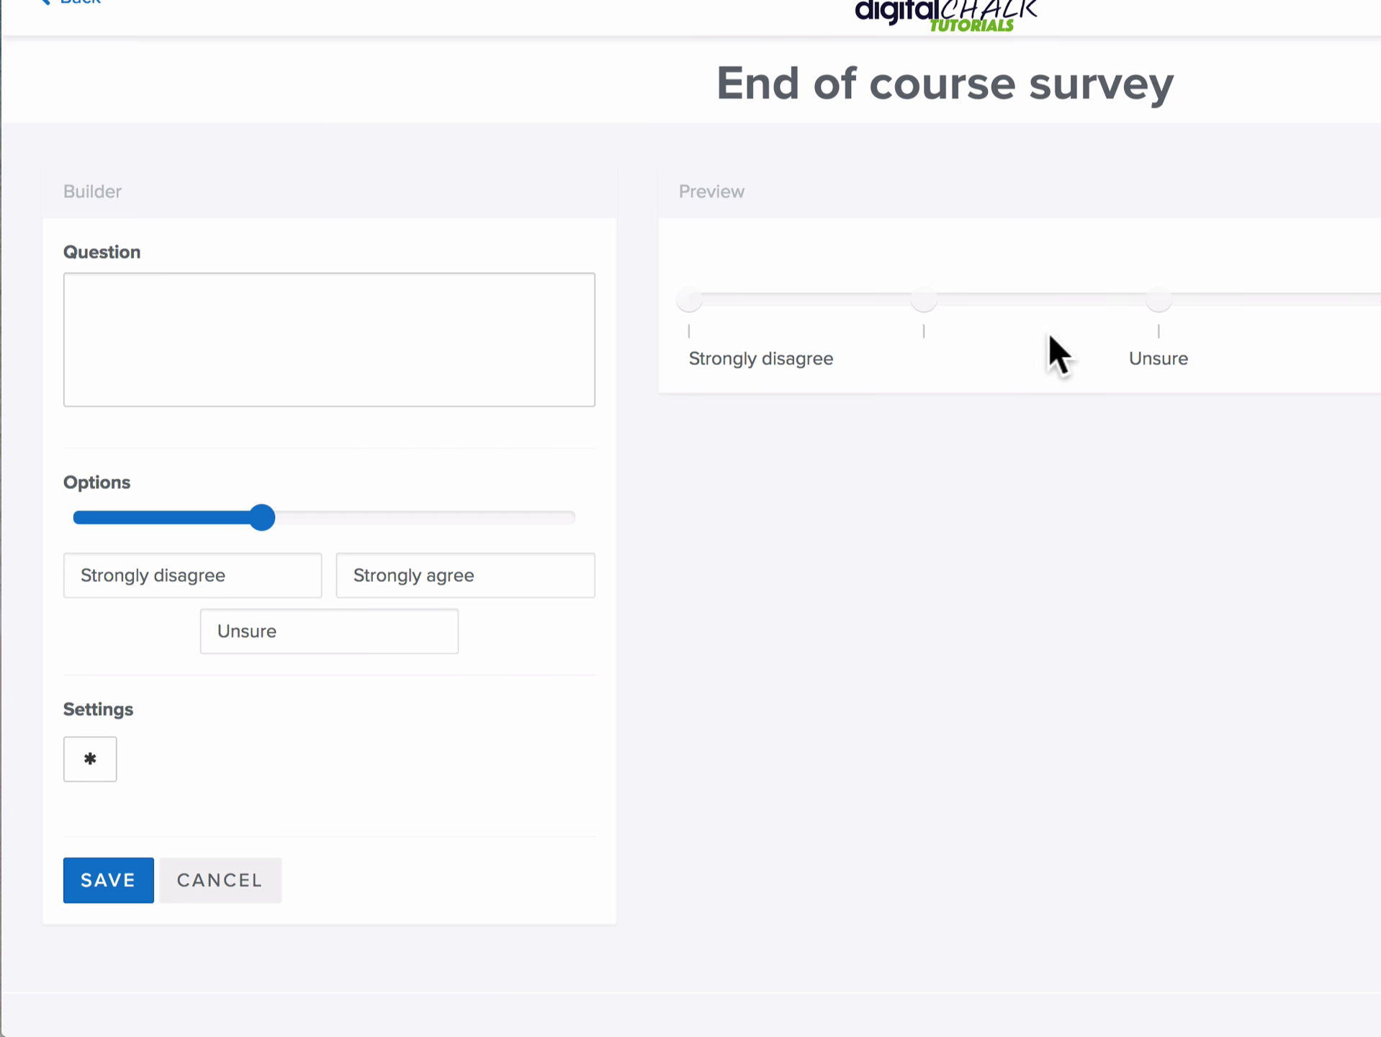
click(245, 342)
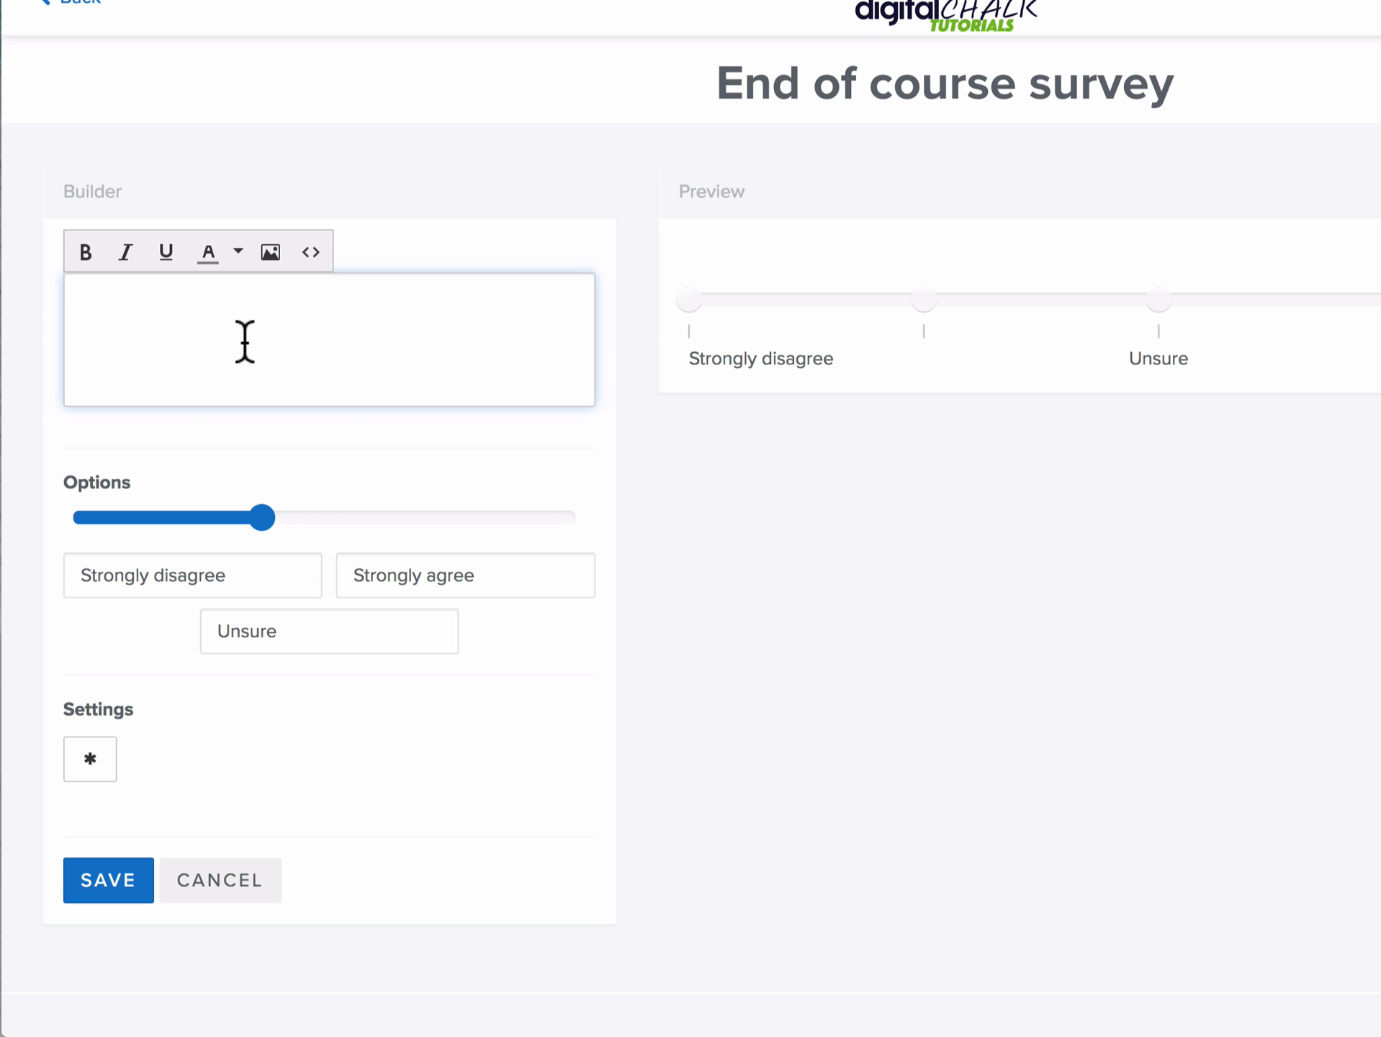
text(I)
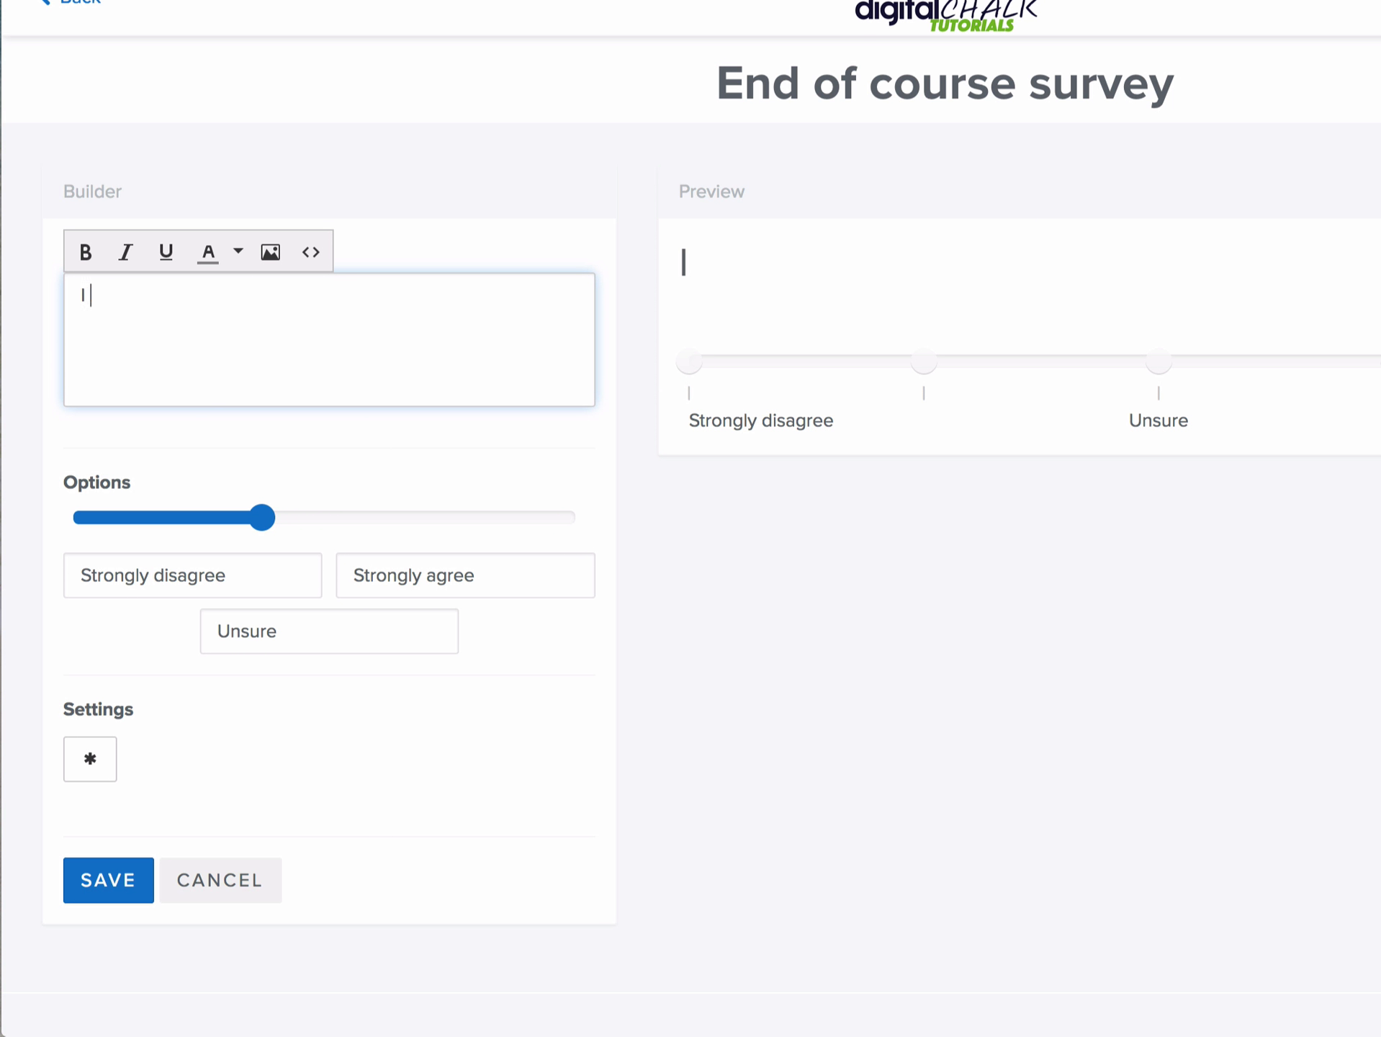
text( feel this cours)
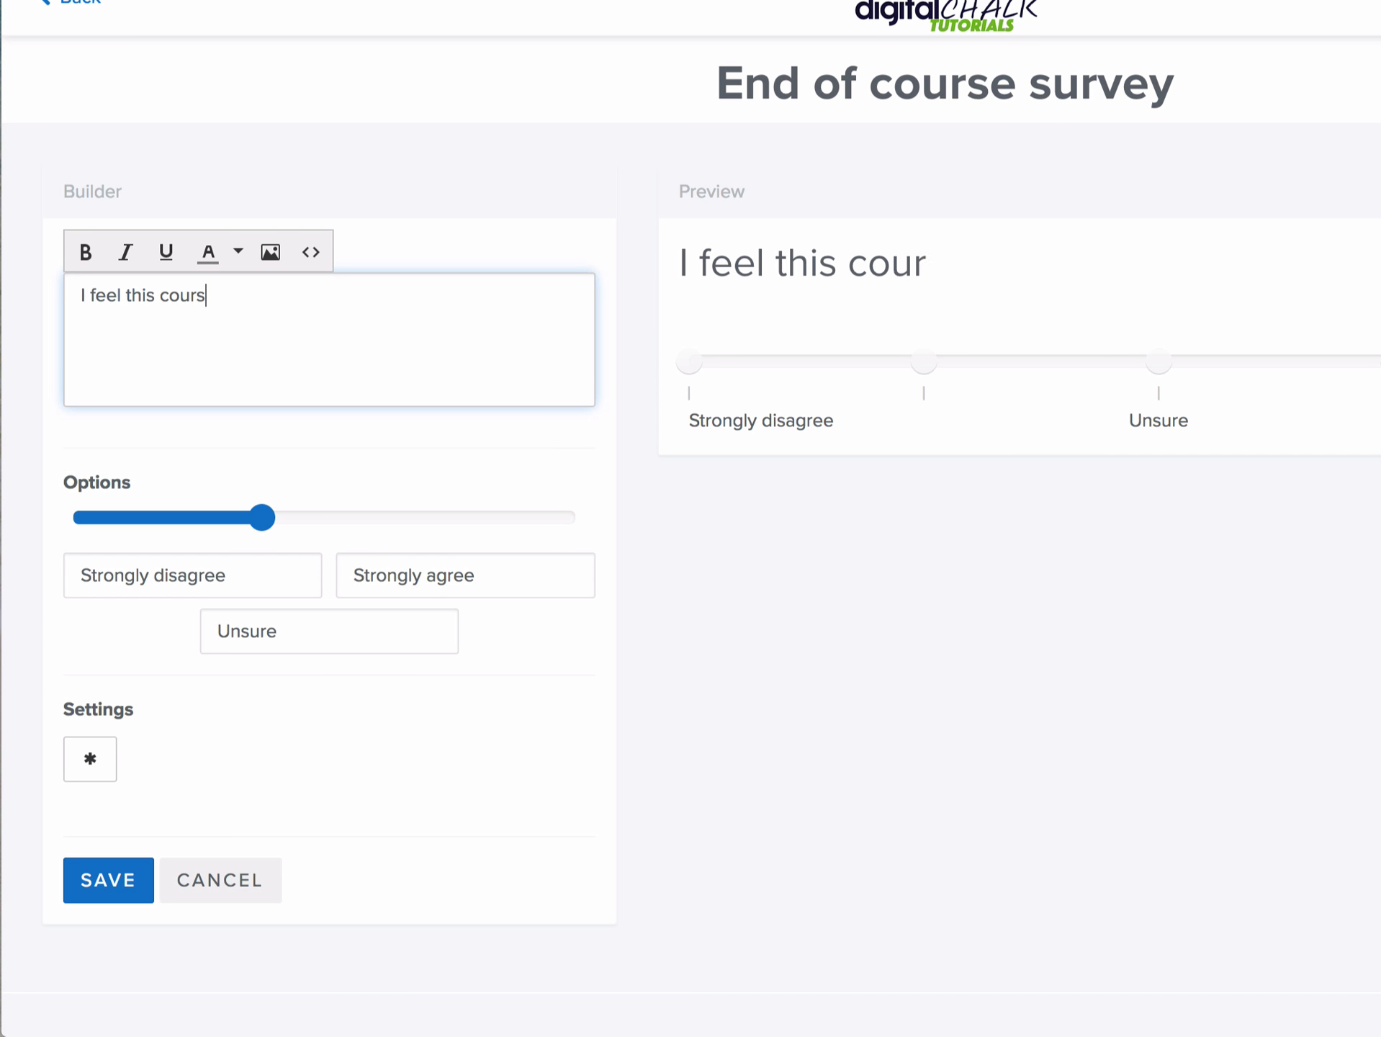
text(e provided )
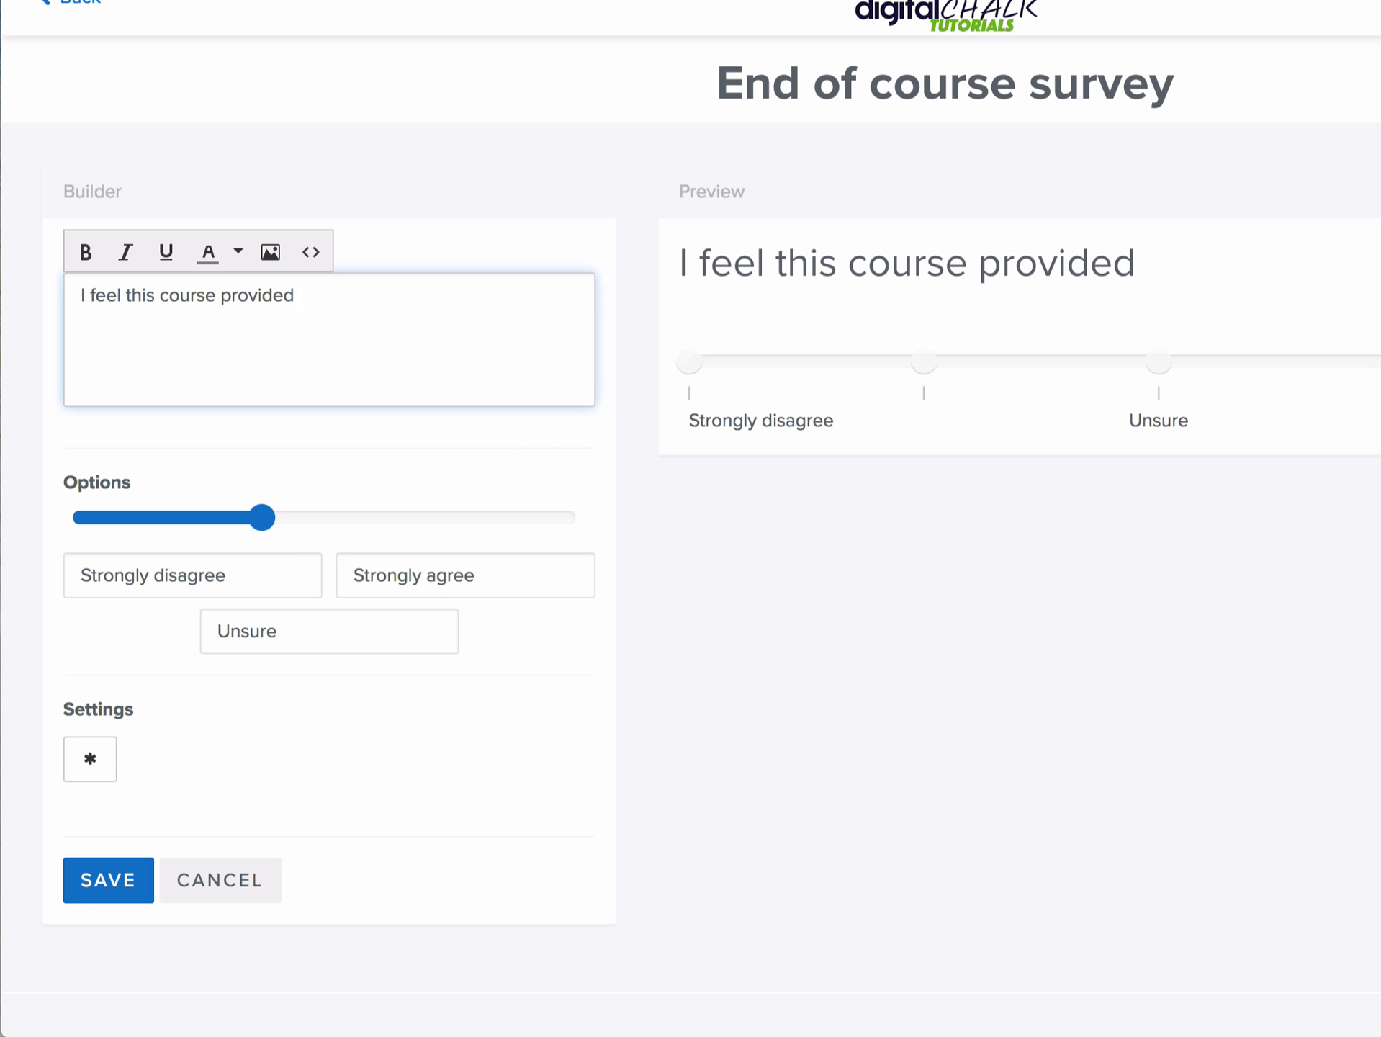
text(excellent )
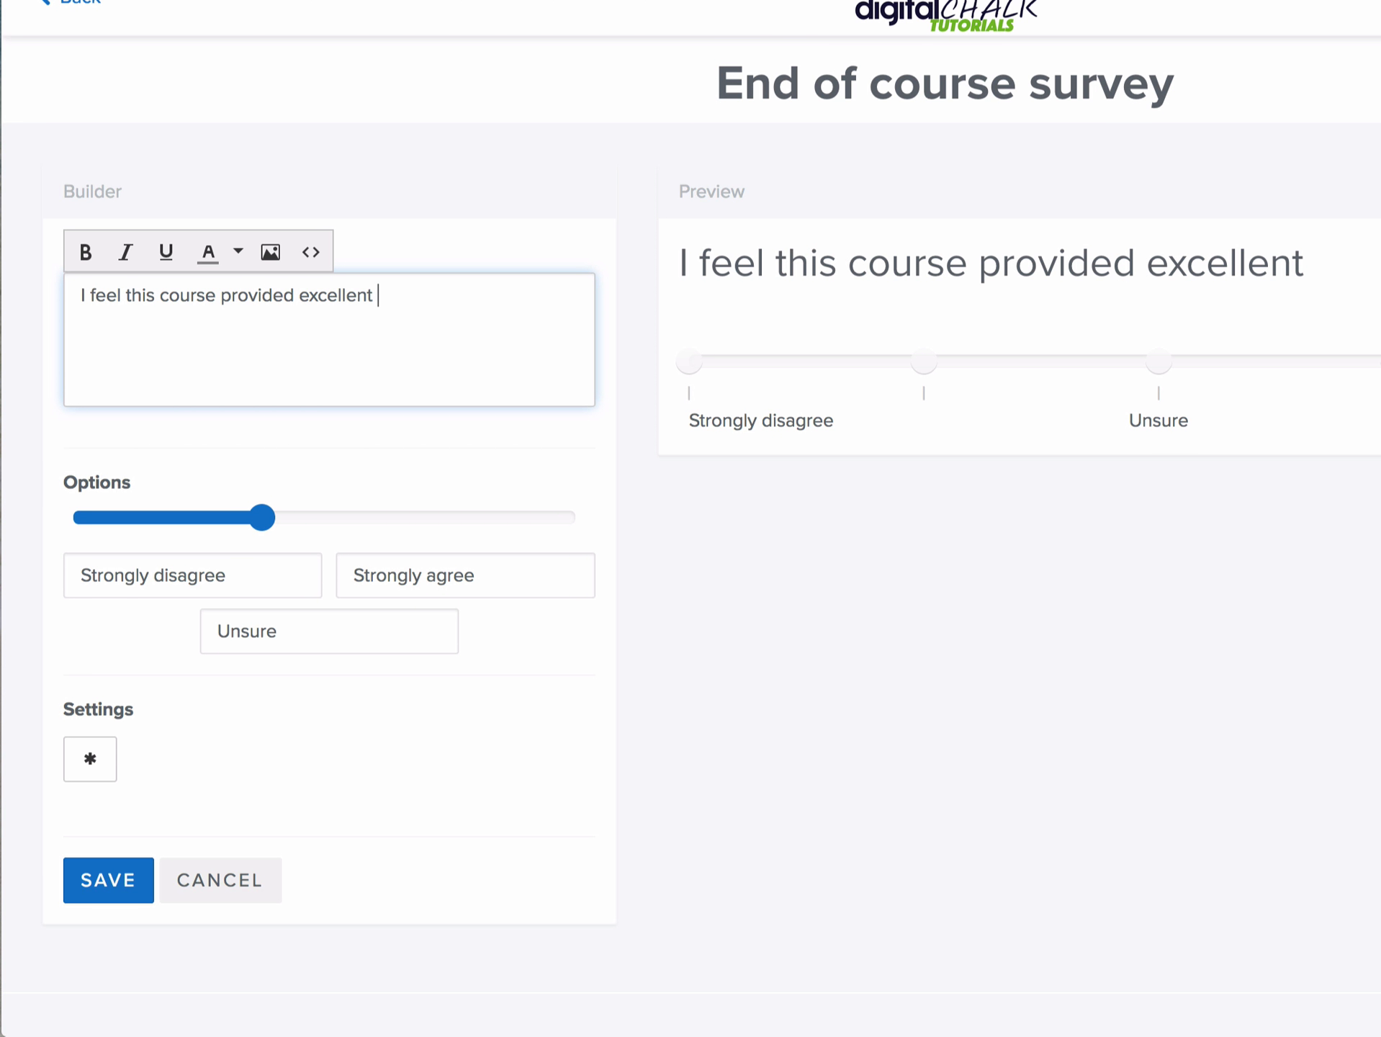
text(value for my mon)
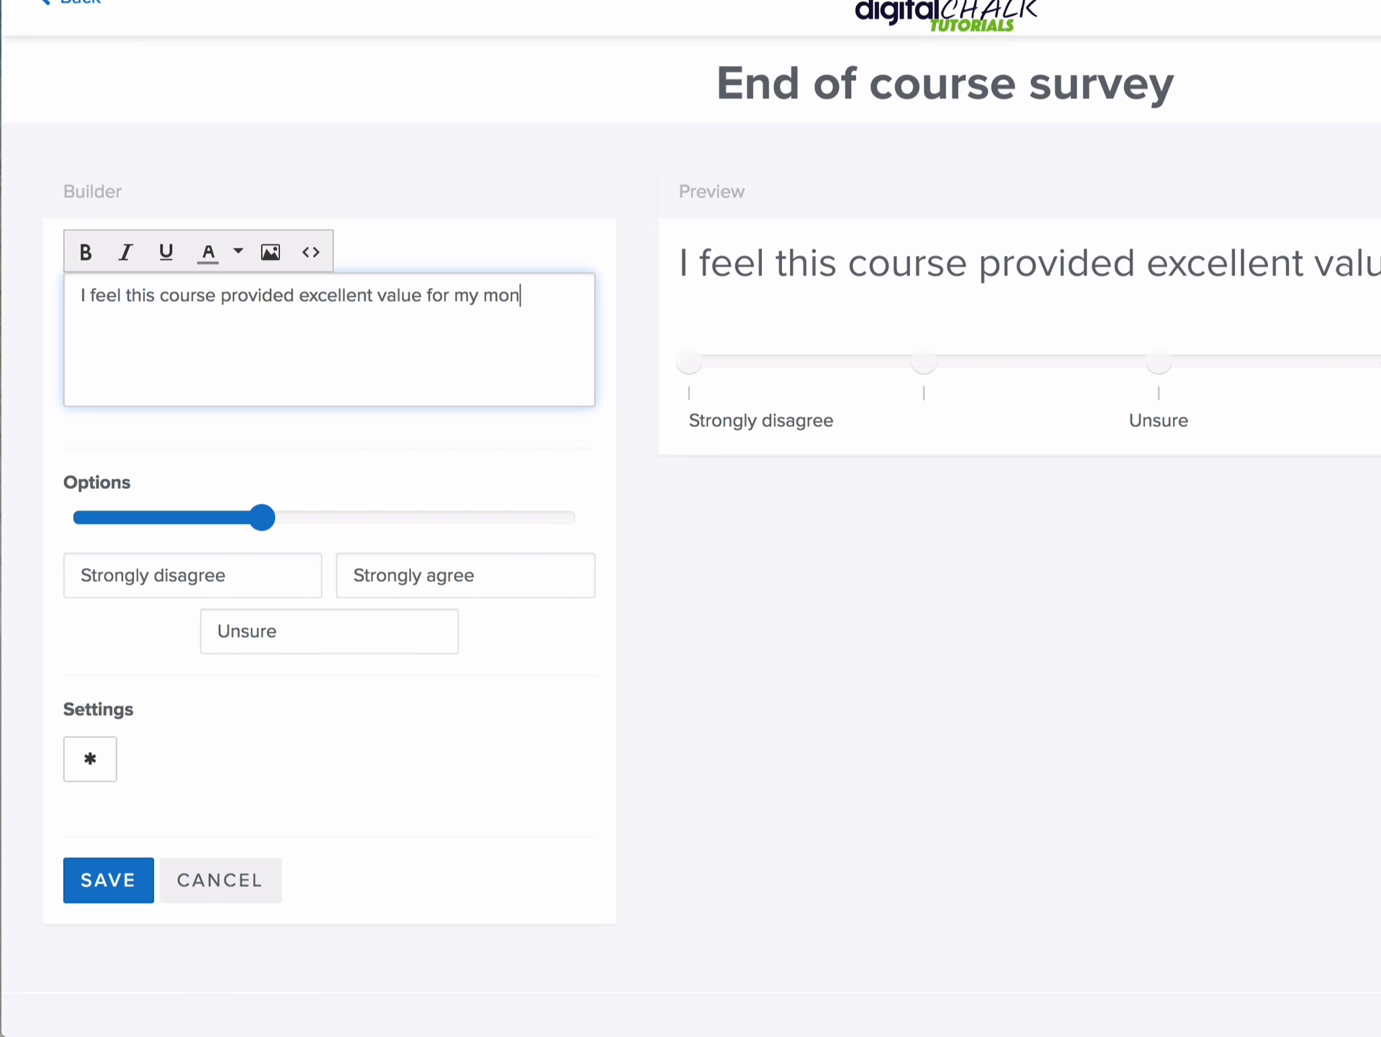
text(ey)
- Mark the opinion question as required and save it to the survey
mouse_move(263, 520)
click(92, 765)
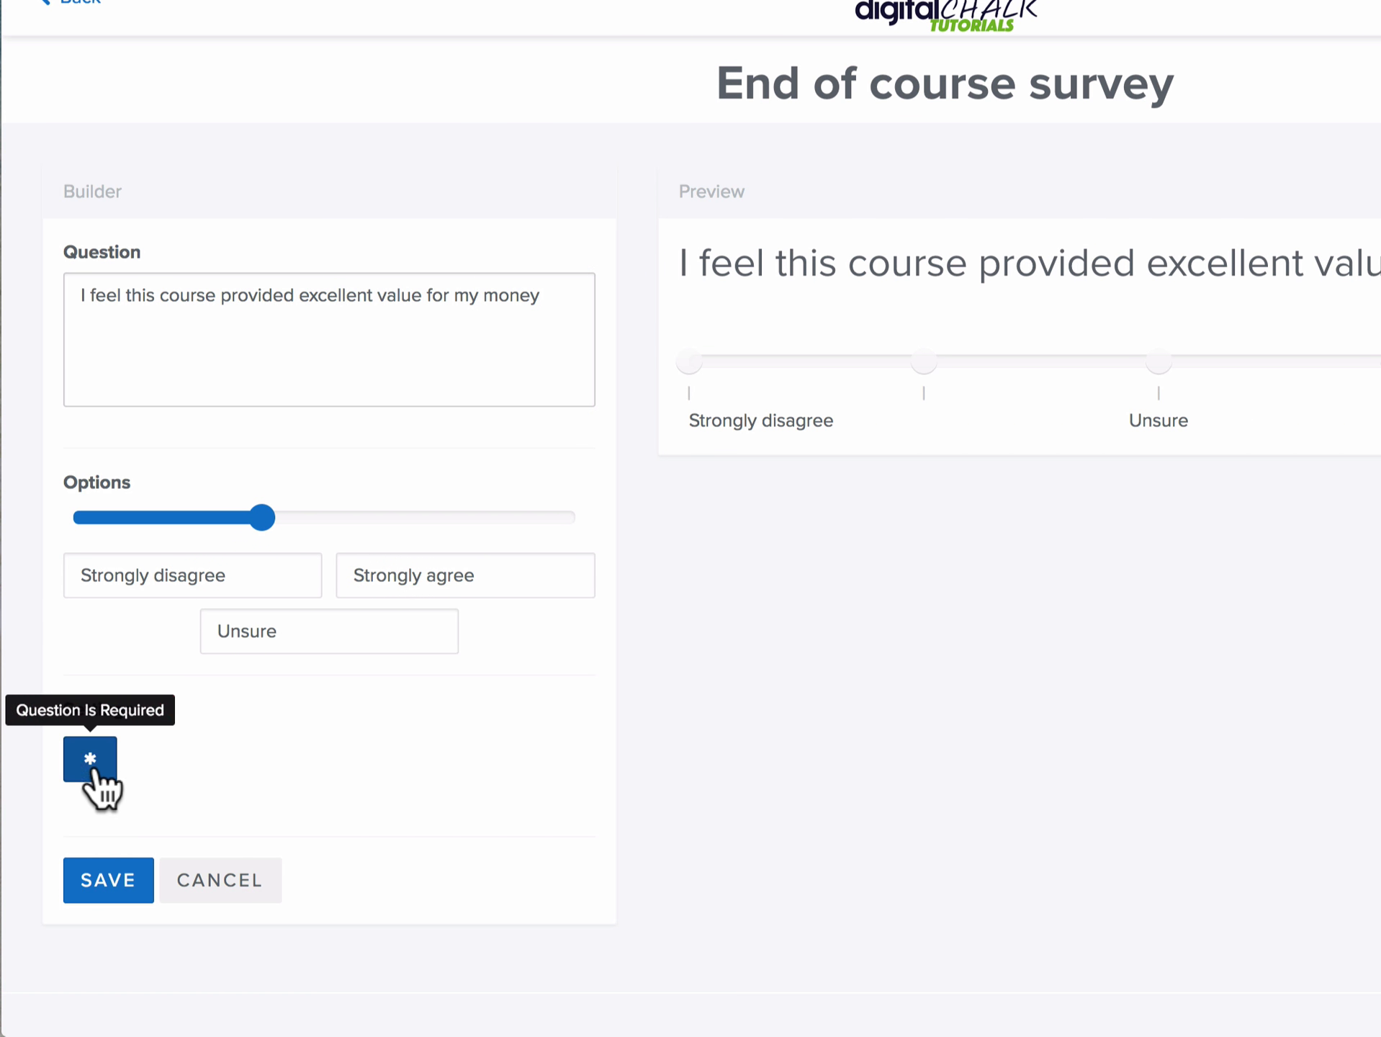
click(108, 882)
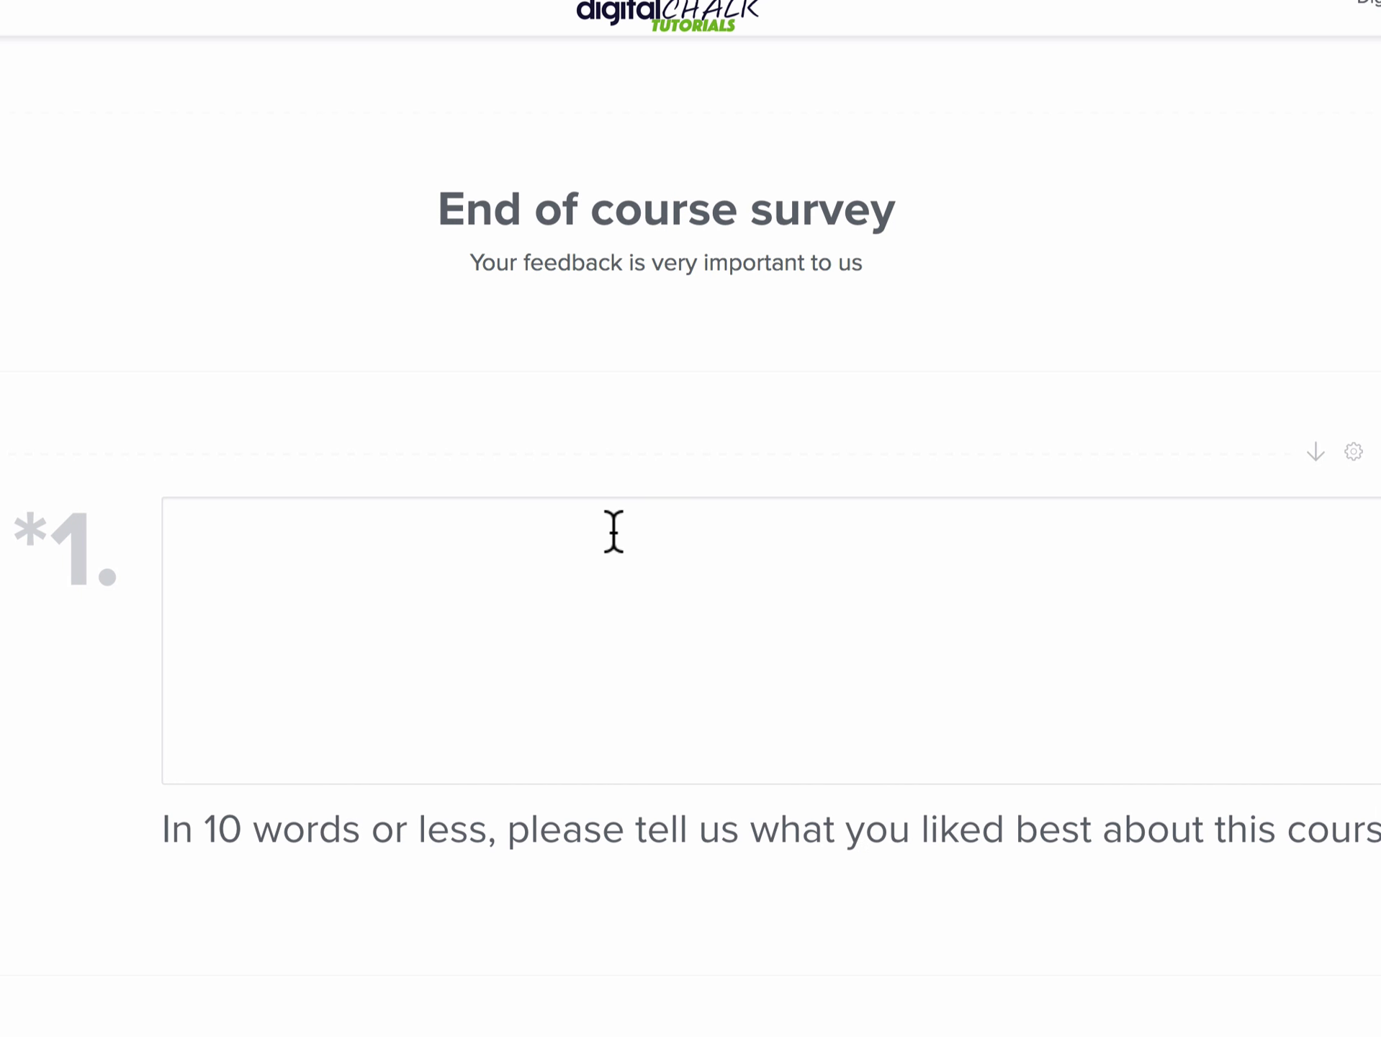
scroll(613, 532, down, 15)
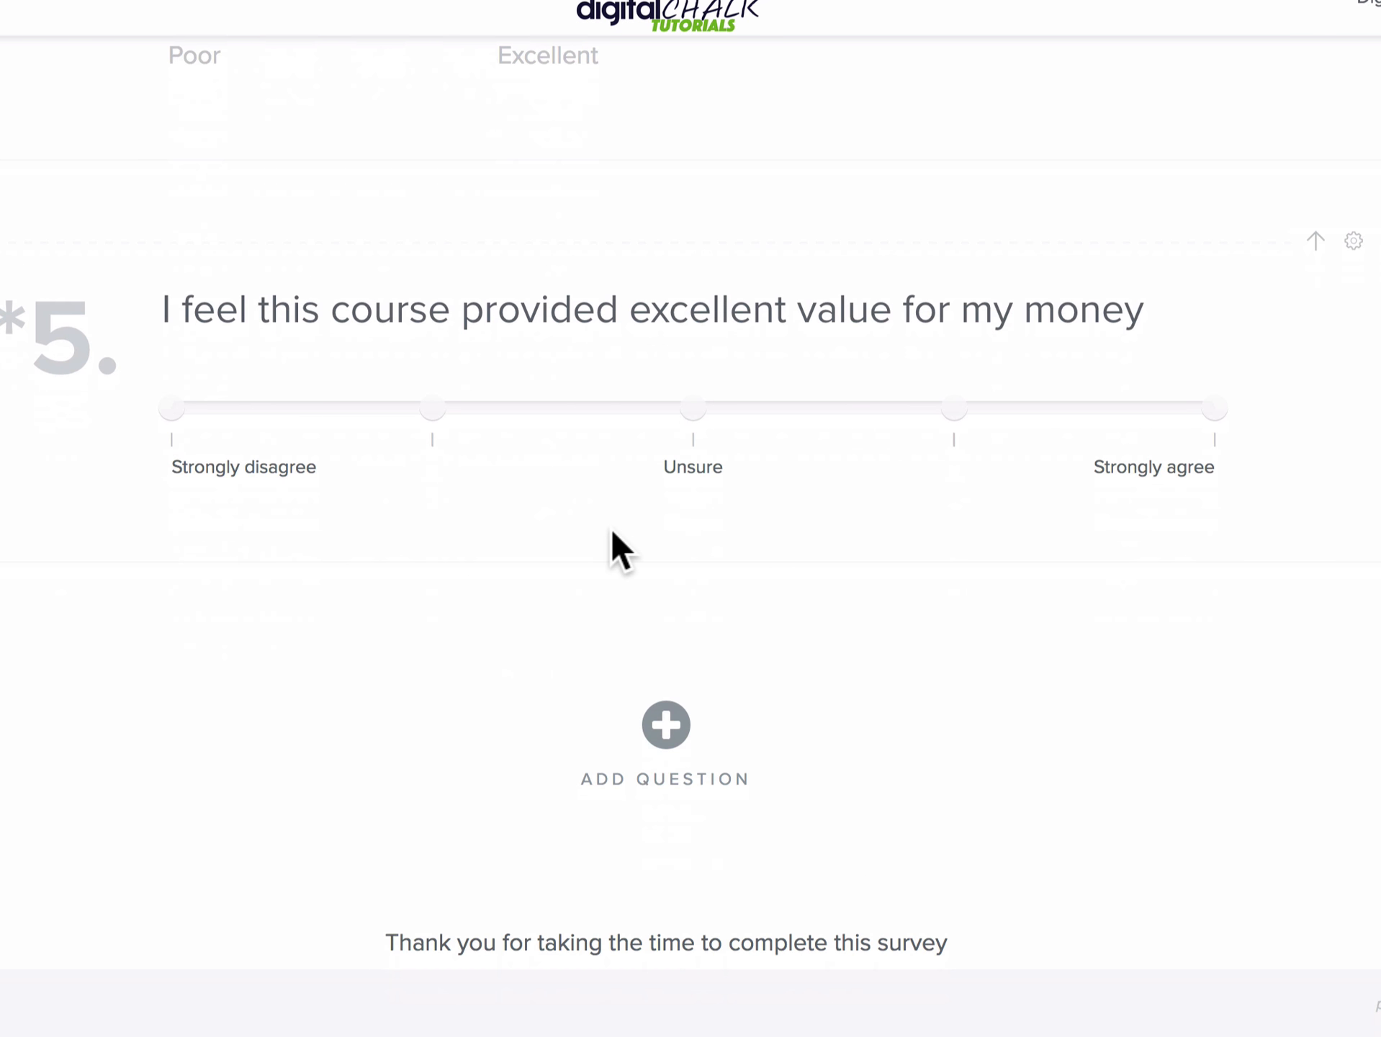
- Return to the course elements of My New Course and activate the End of course survey
scroll(611, 527, up, 15)
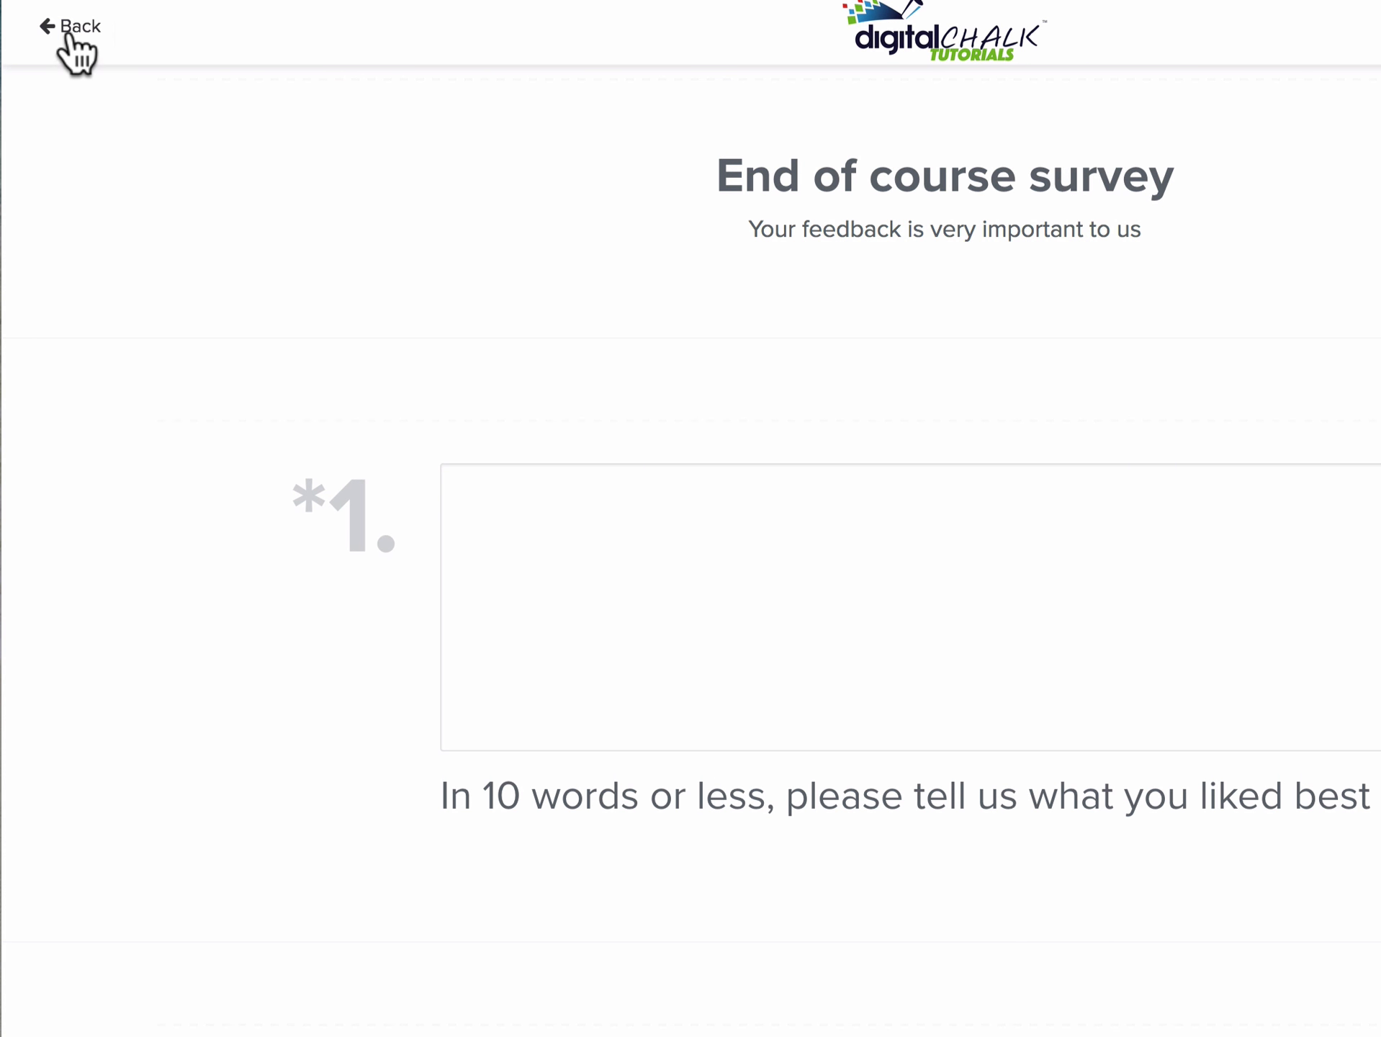
click(71, 38)
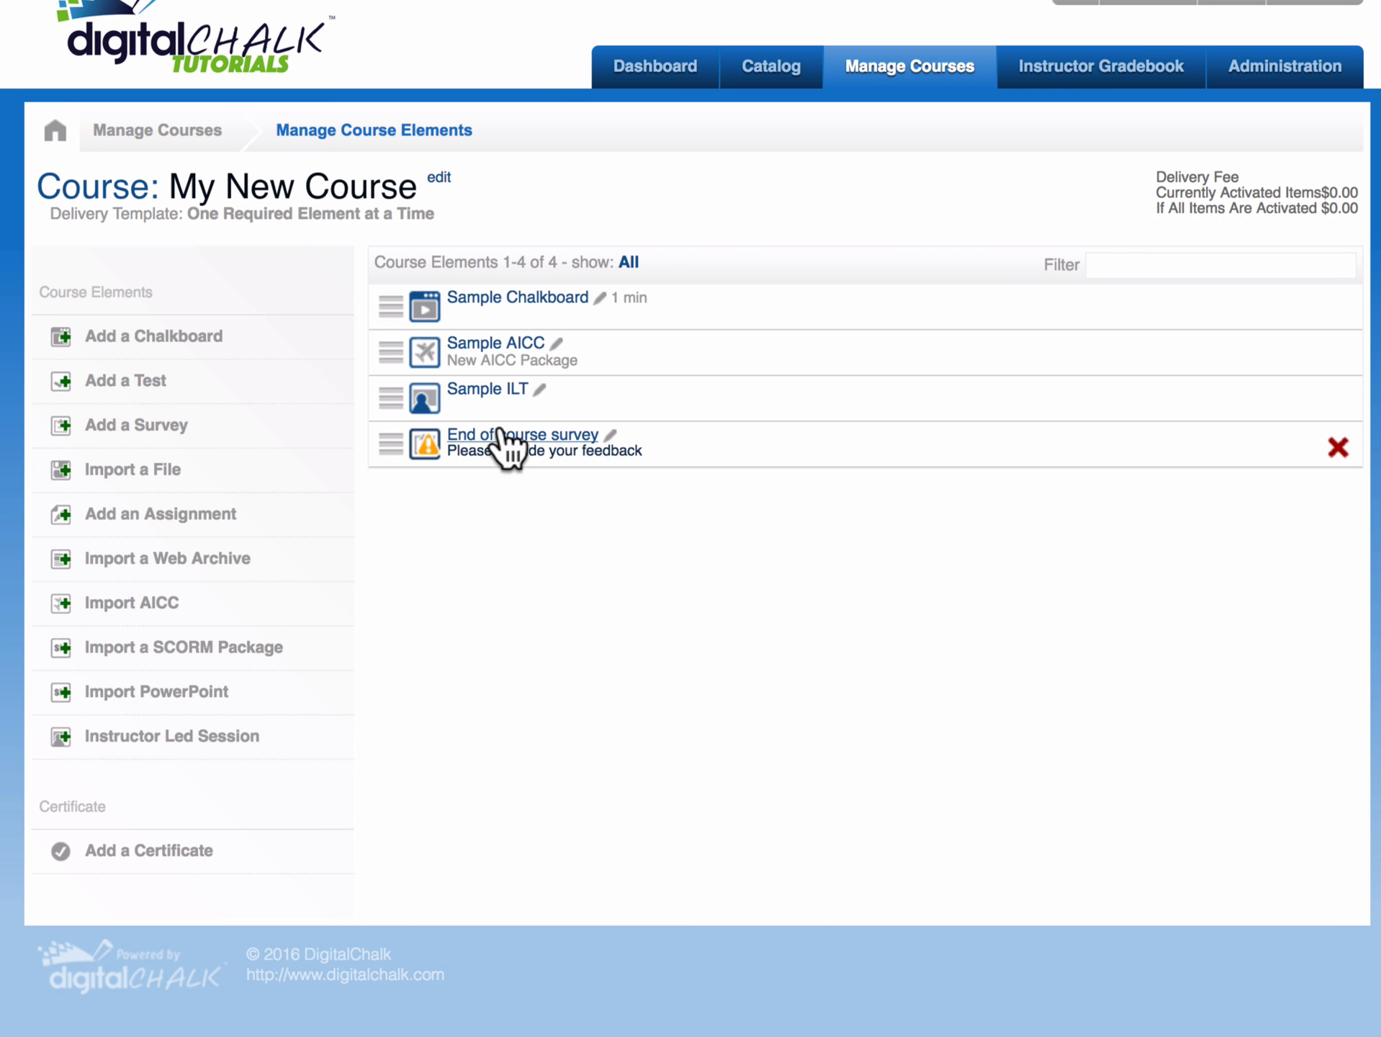
click(502, 436)
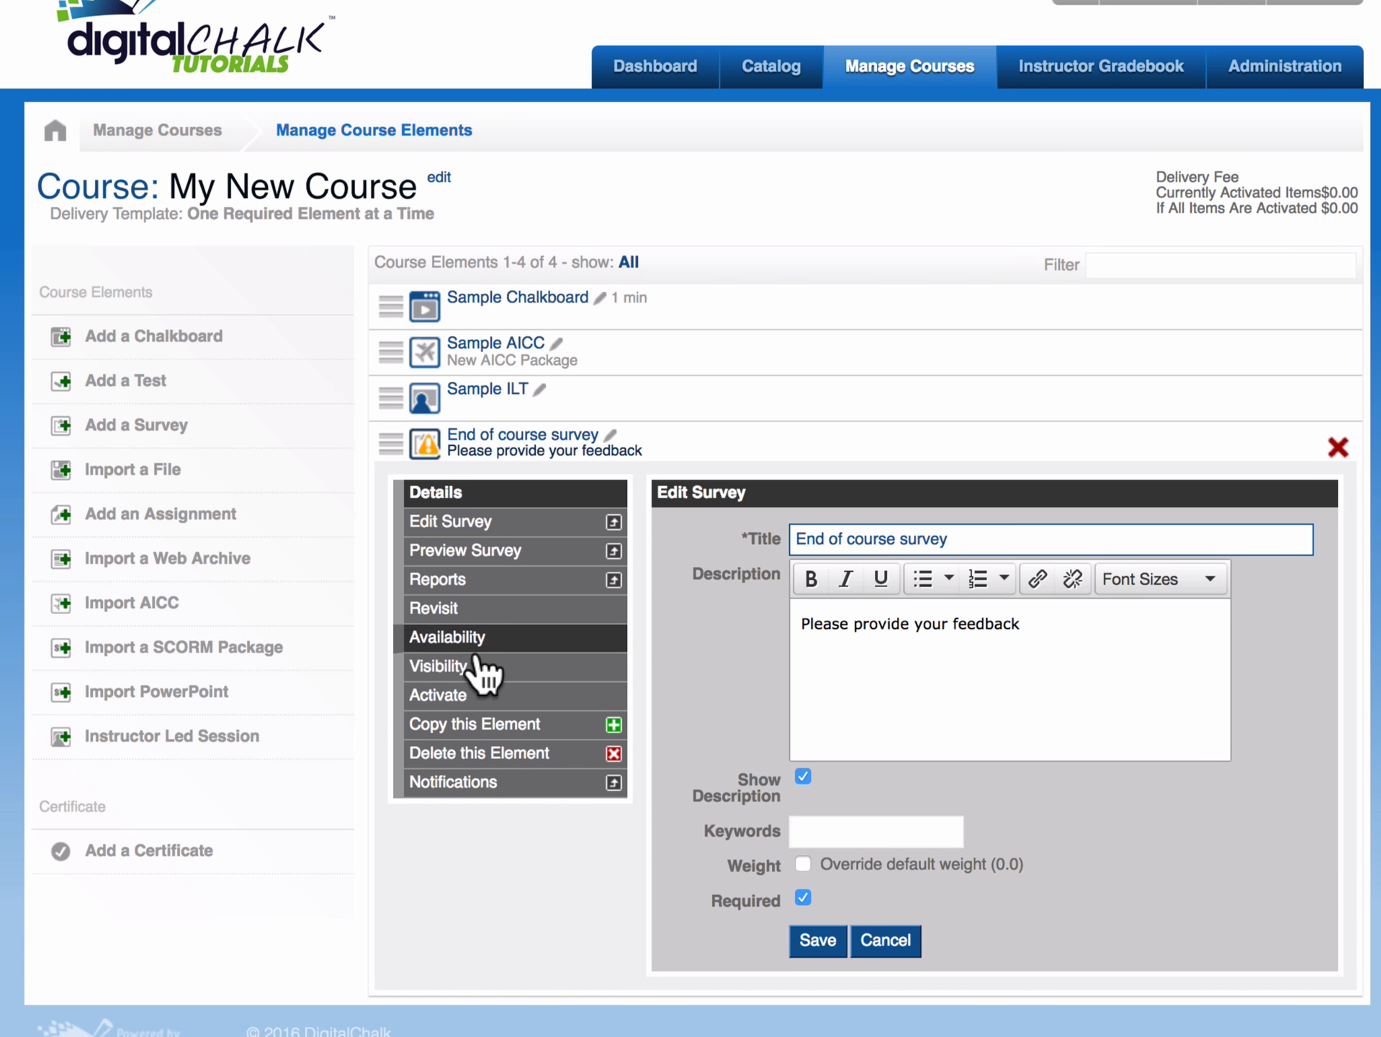
click(476, 694)
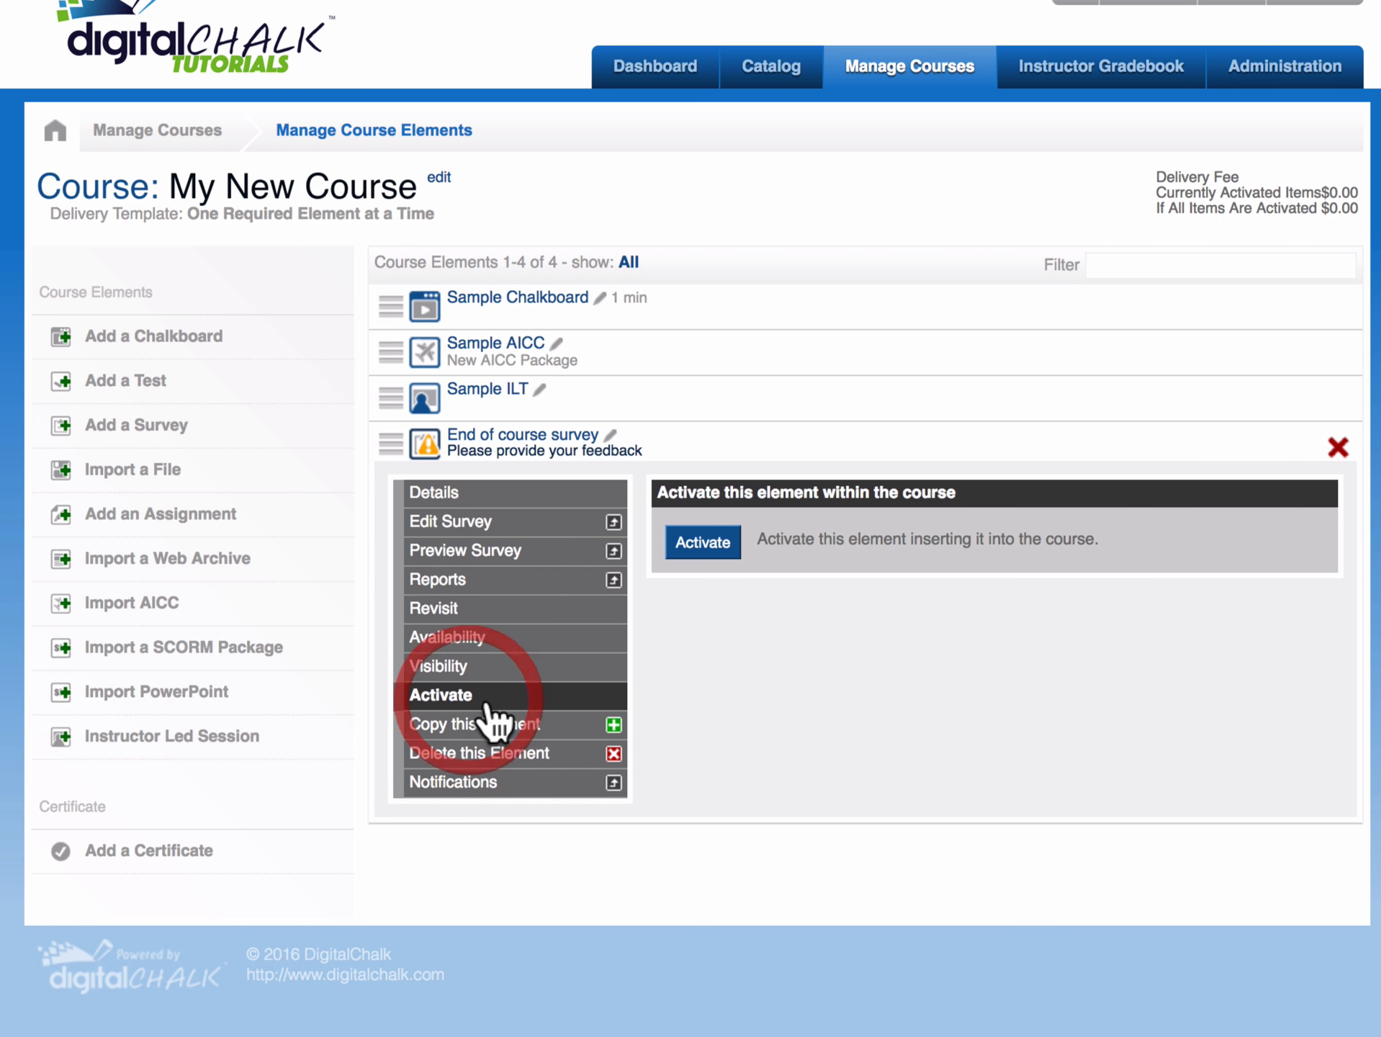
click(703, 542)
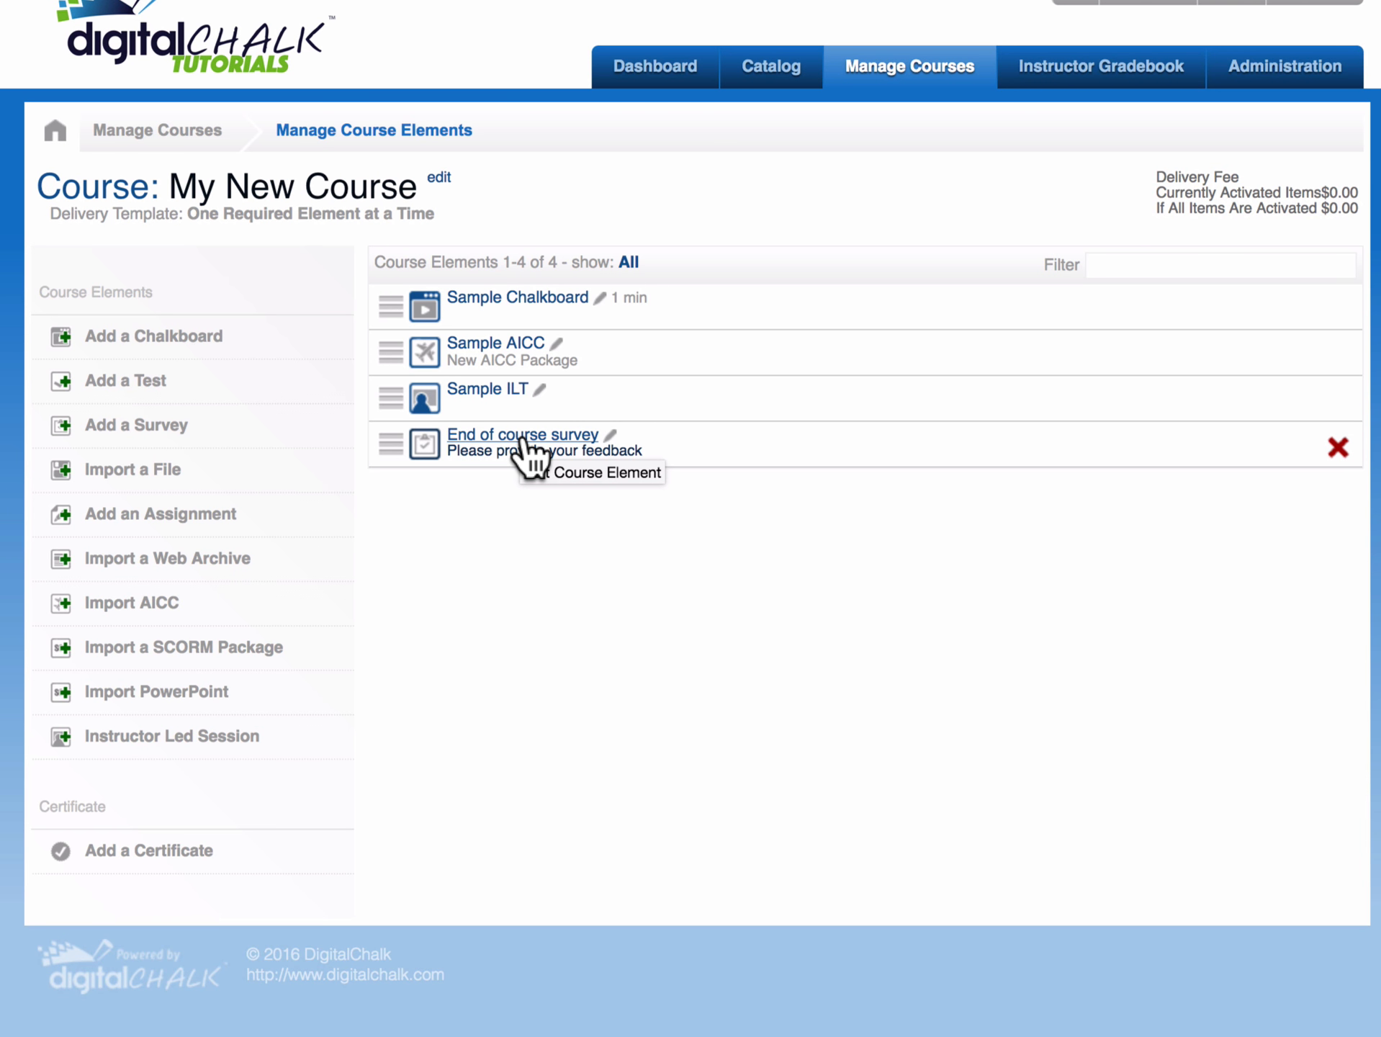
- Open the preview of the activated End of course survey and start the survey
click(524, 442)
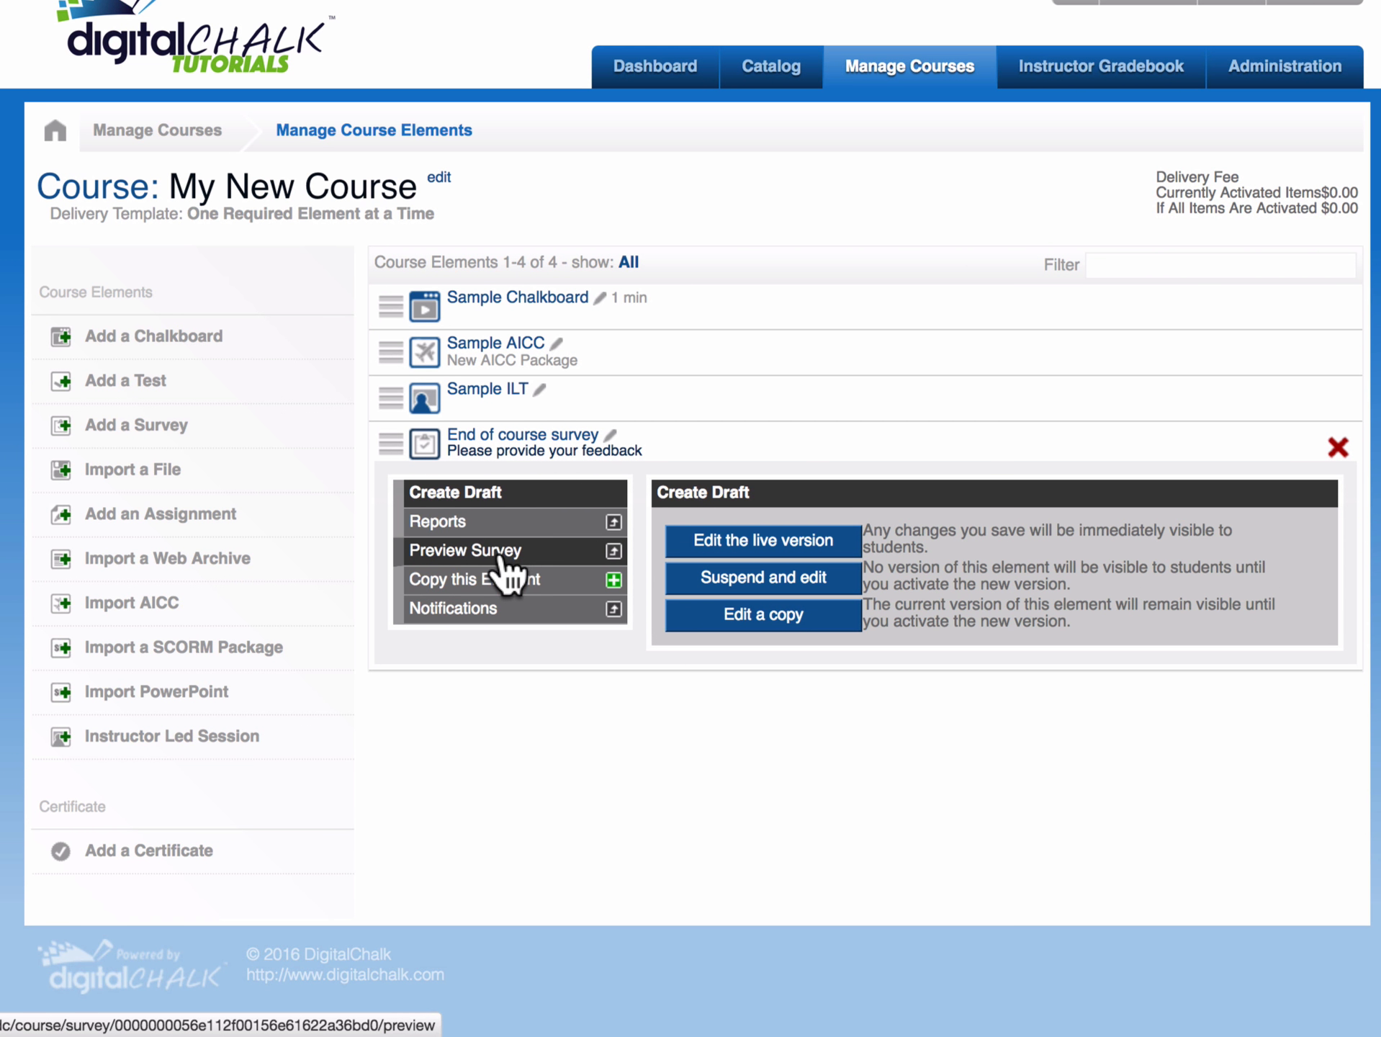
click(501, 553)
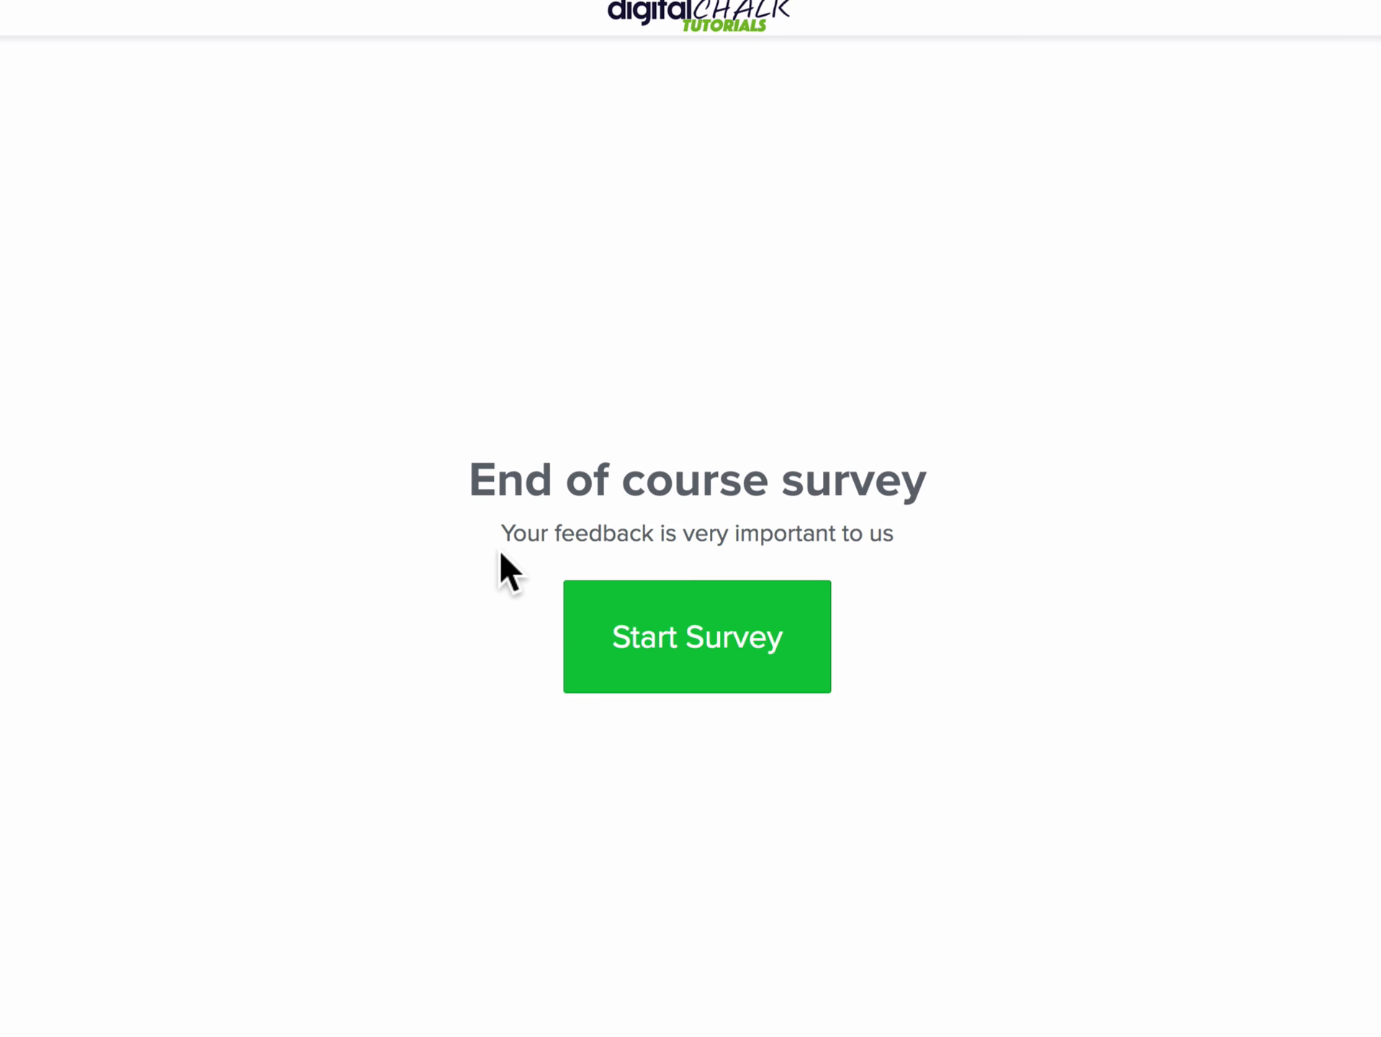
click(703, 643)
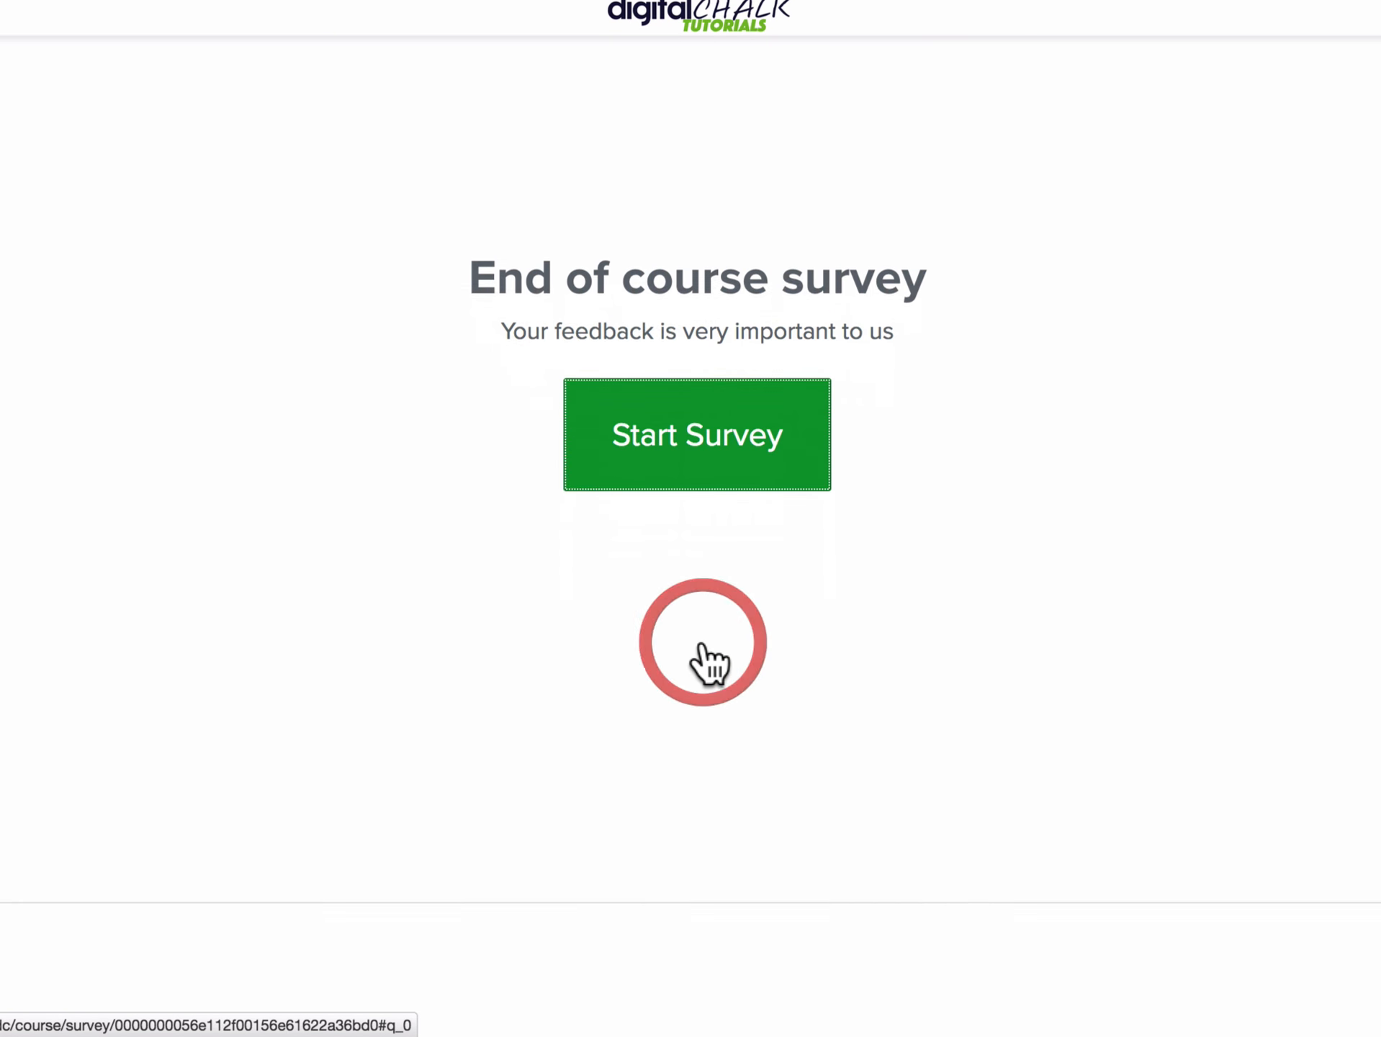